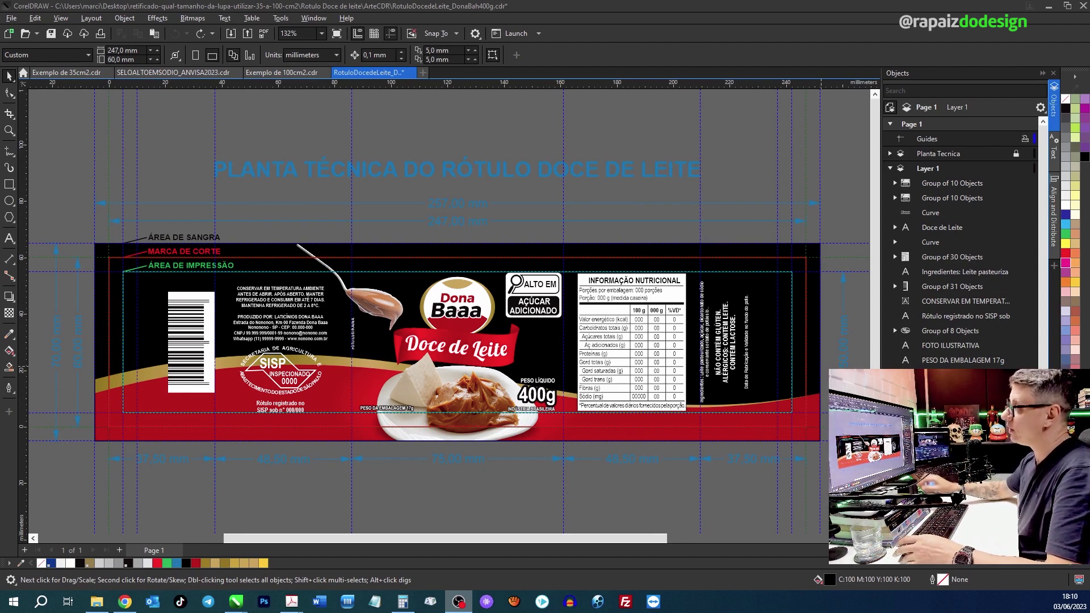
Inspect the font and size of the "ALTO EM" text inside the front label's sugar warning seal
click(531, 300)
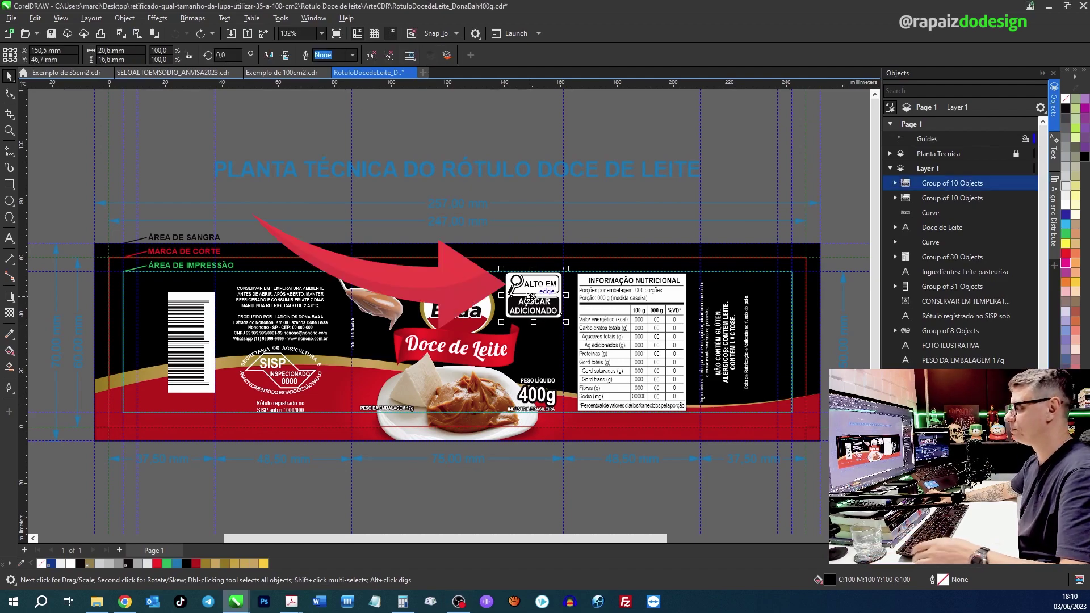
ctrl+click(538, 284)
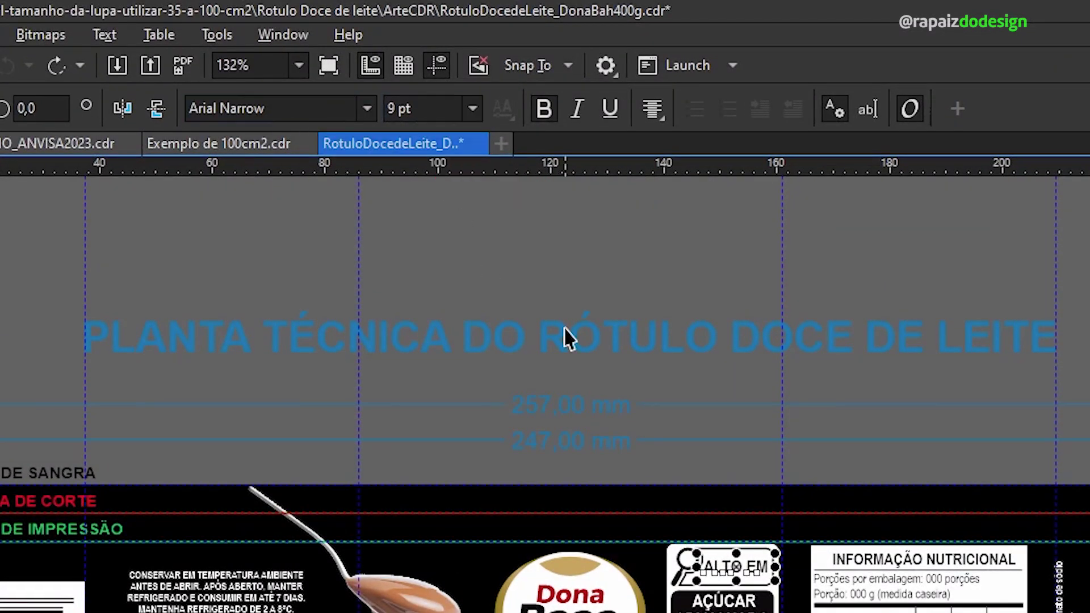
click(745, 607)
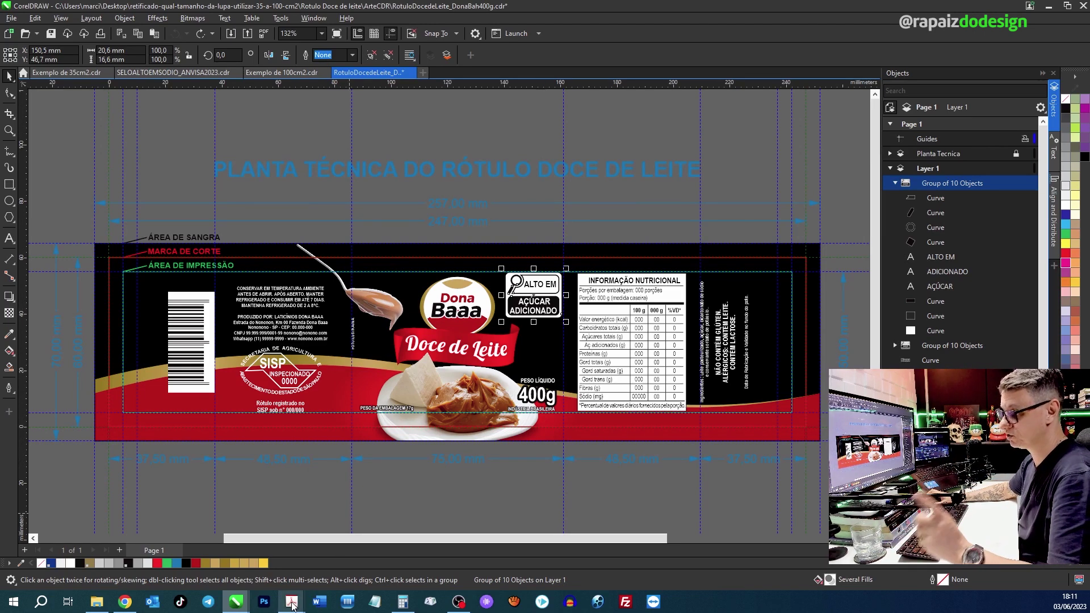
Check the symbol occupation and font limit table in the Acrobat nutrition labelling presentation, and return to the label in CorelDRAW
mouse_move(291, 602)
click(348, 566)
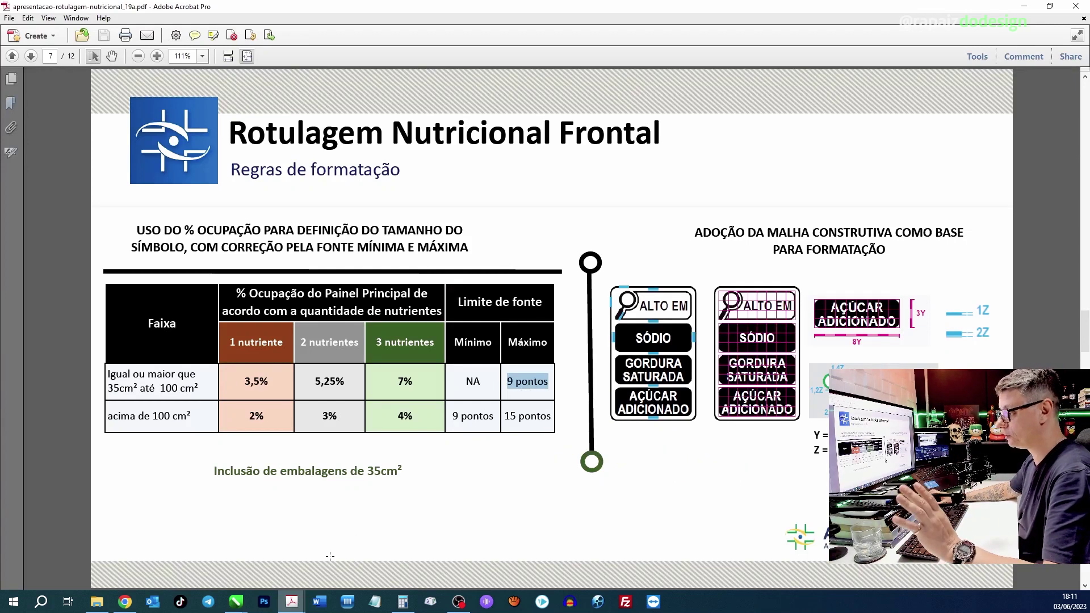
click(237, 605)
click(435, 550)
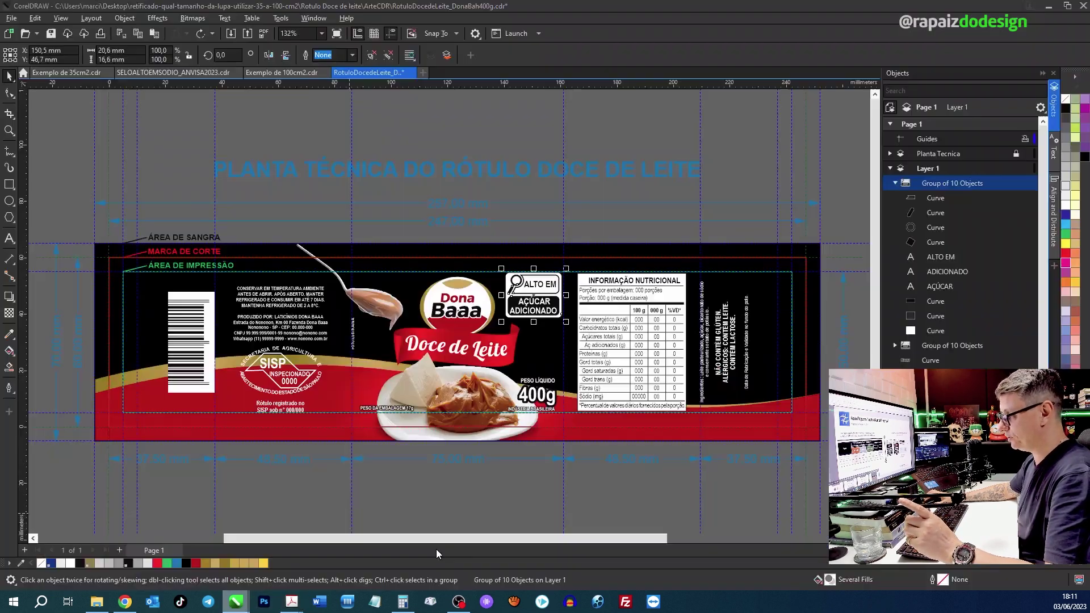
View the earlier seal size calculation in the YouTube video in Chrome, and return to the Doce de Leite label in CorelDRAW
click(129, 602)
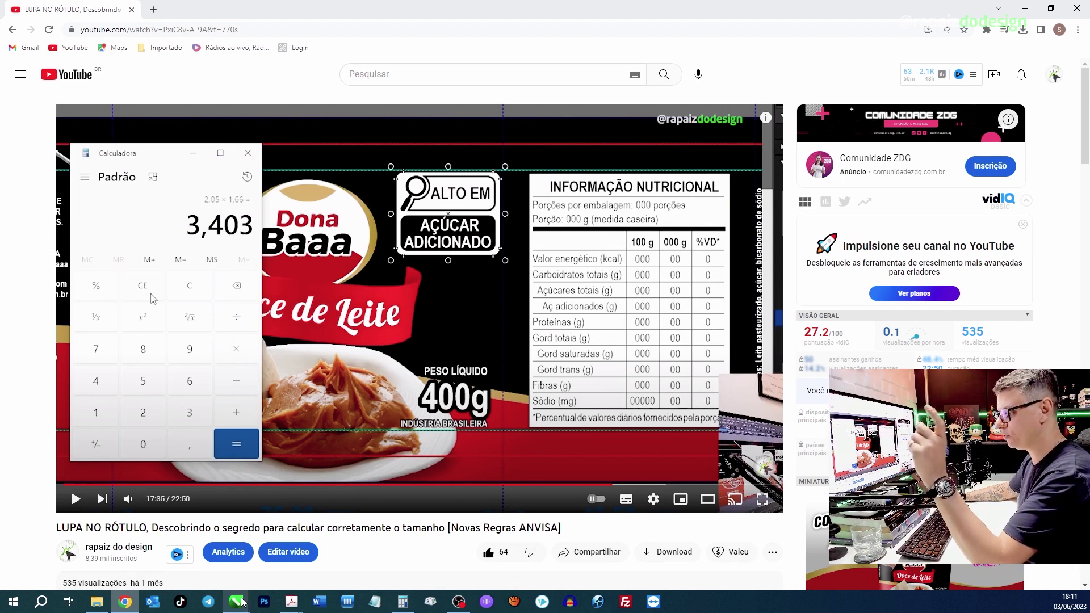
mouse_move(237, 598)
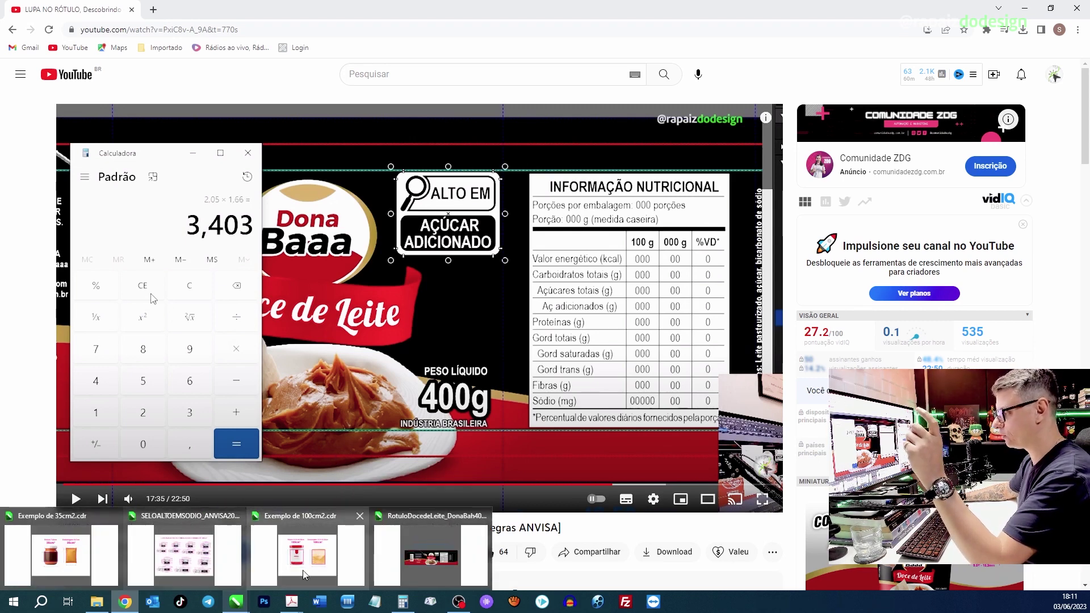
click(420, 549)
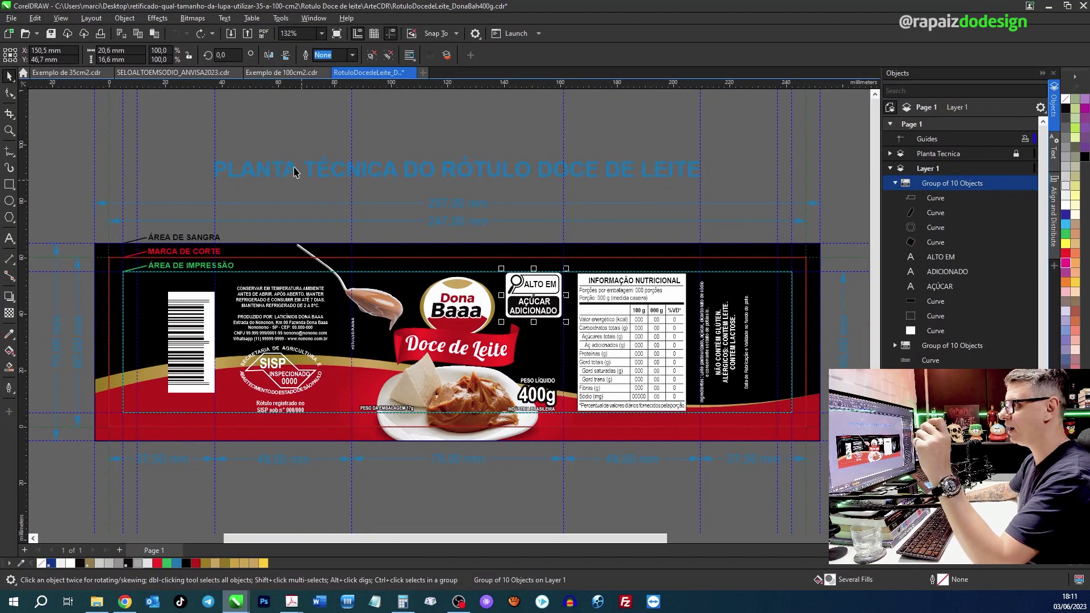
Examine the one-nutrient seal dimensions in SELOALTOEMSODIO_ANVISA2023.cdr, and return to the Doce de Leite label with nothing selected
click(178, 76)
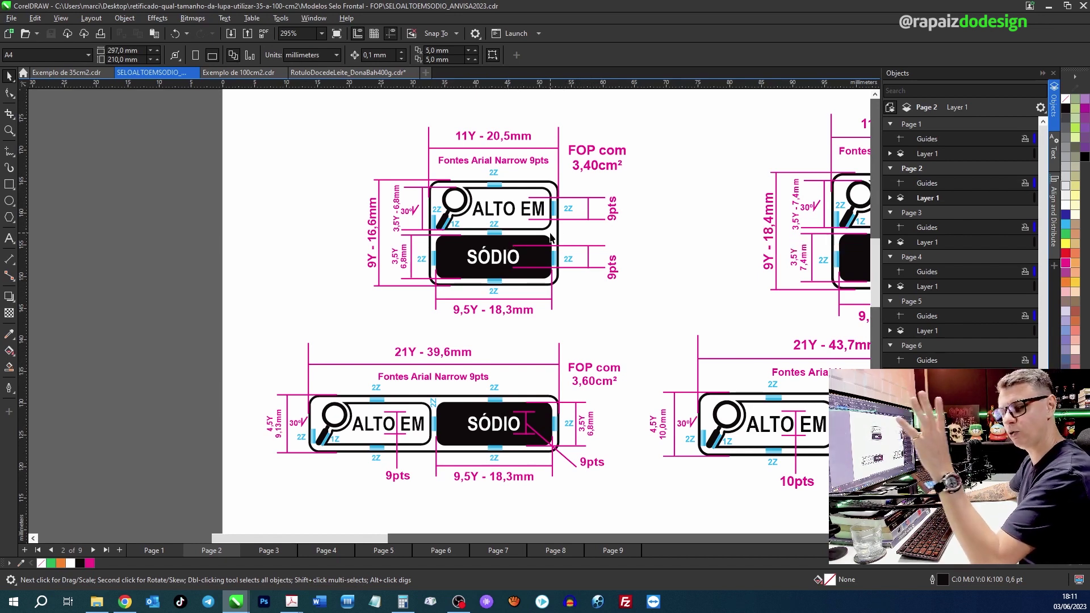
click(364, 74)
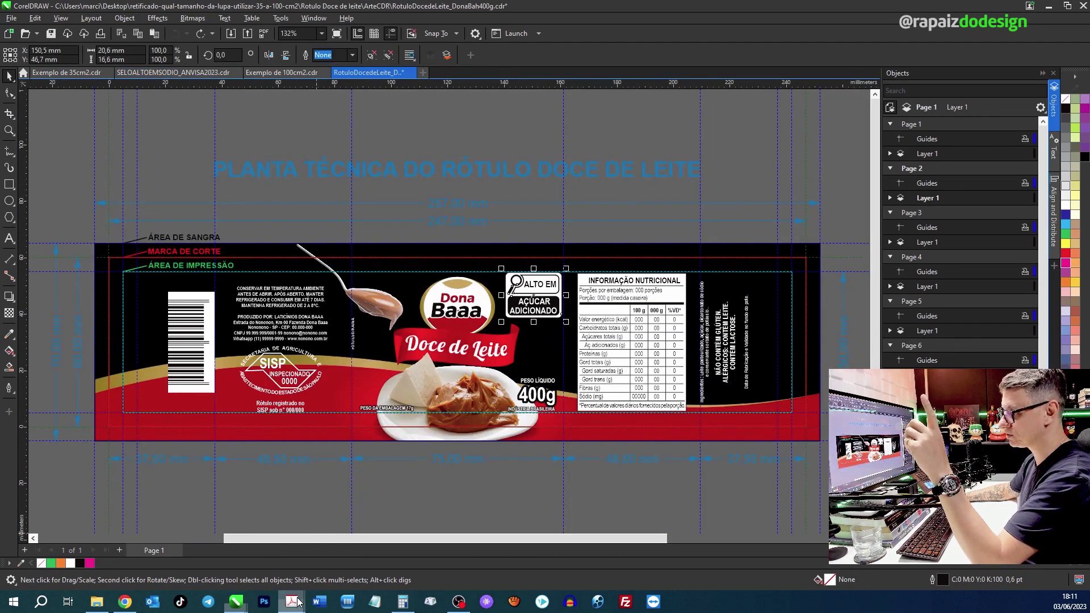
mouse_move(299, 600)
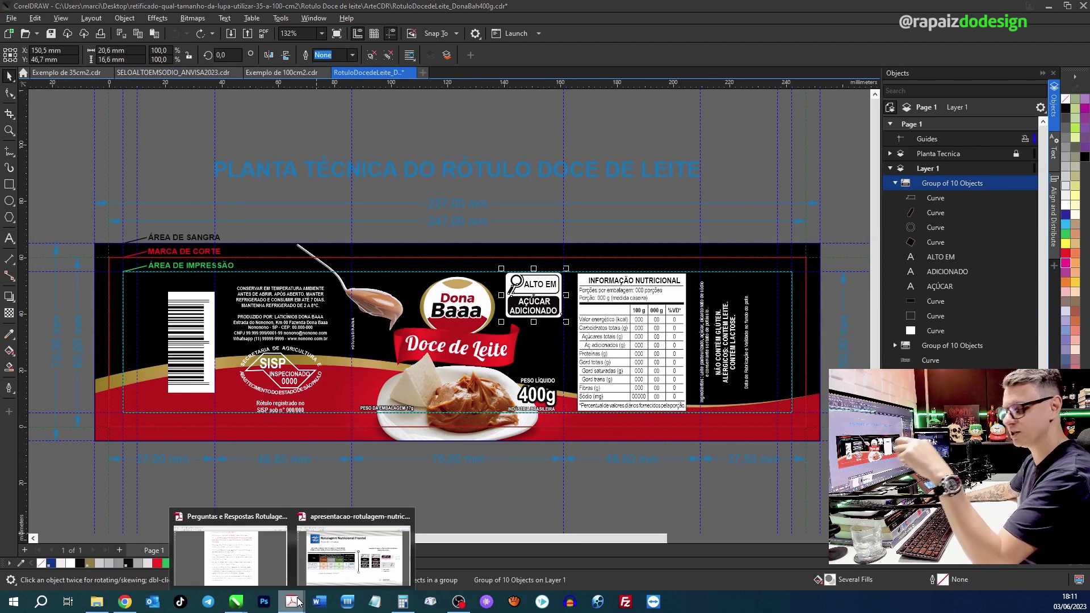
click(499, 117)
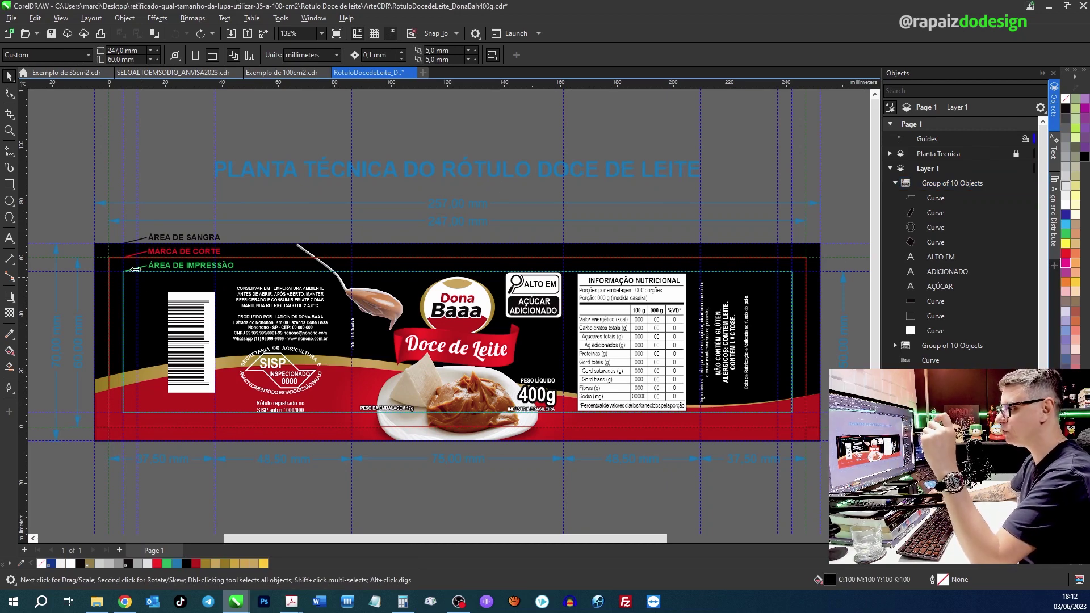
Copy the complete label artwork from page 1 onto a new page 2
drag(89, 239, 823, 444)
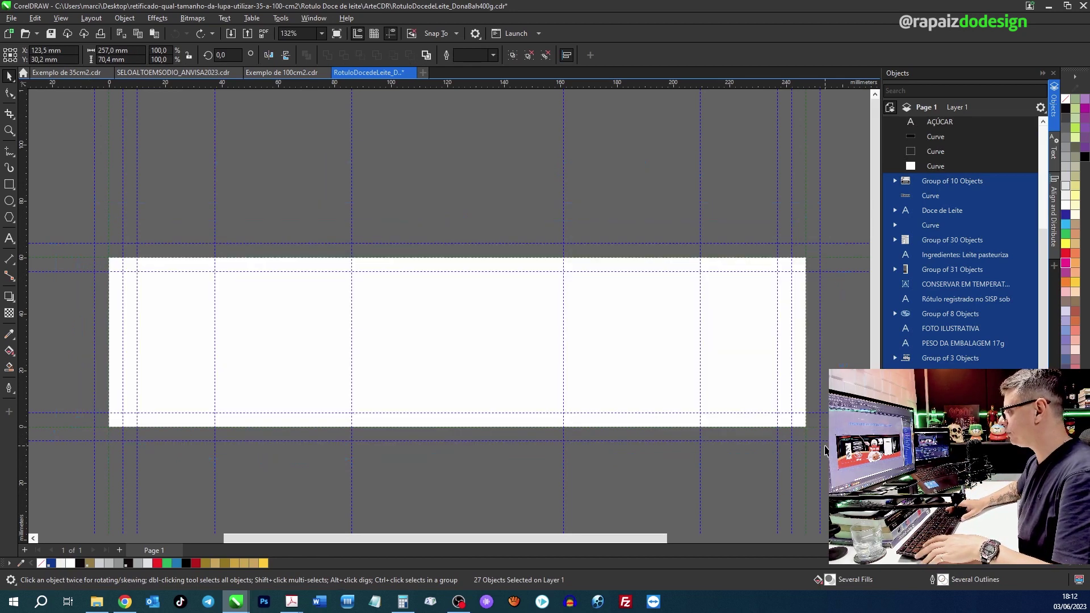
key(Page_Down)
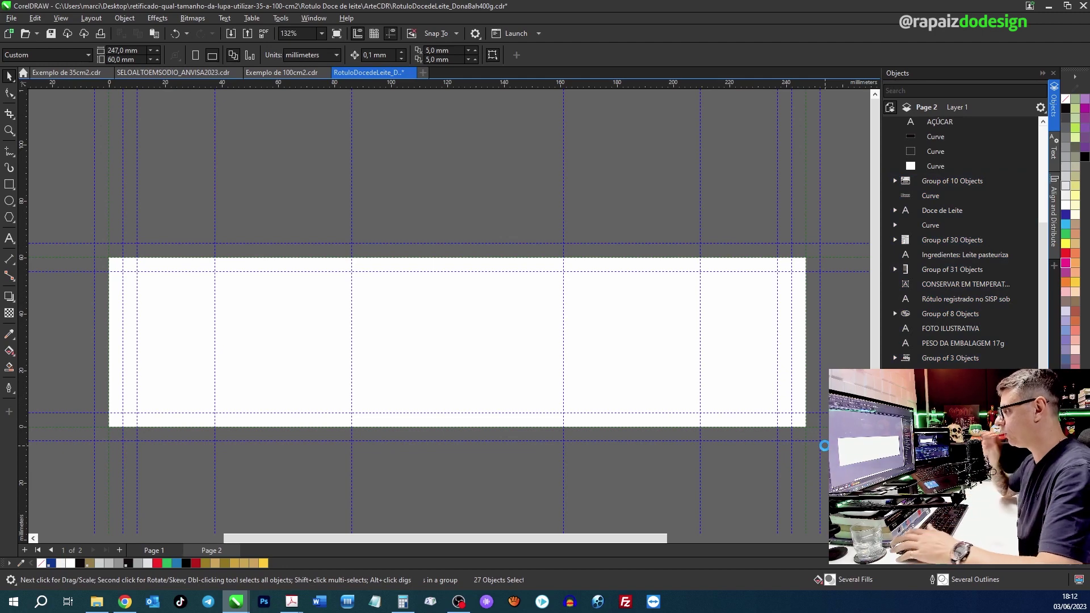
key(ctrl+v)
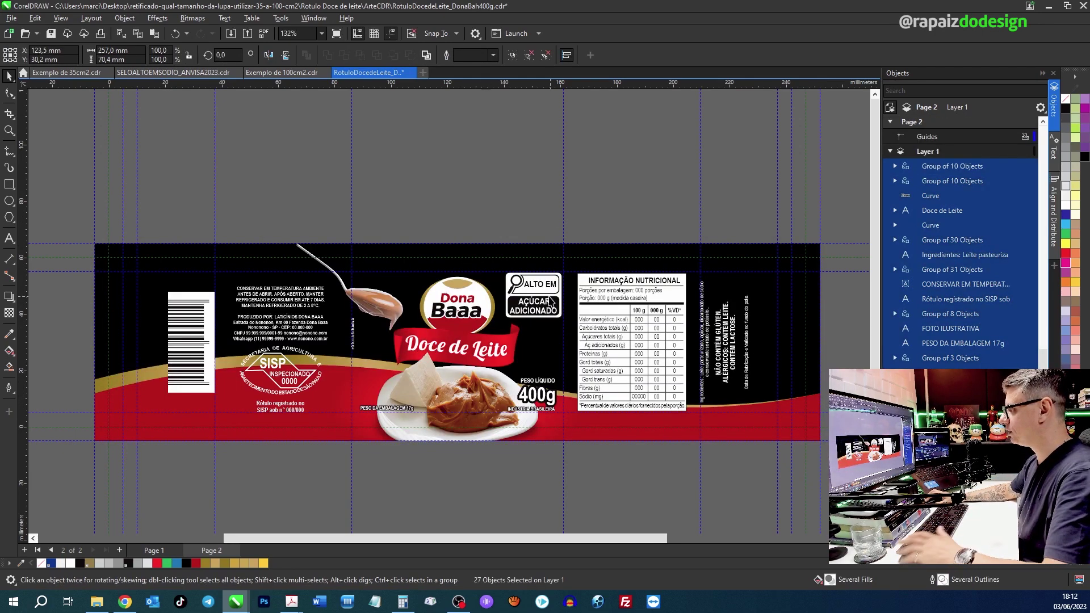
key(Escape)
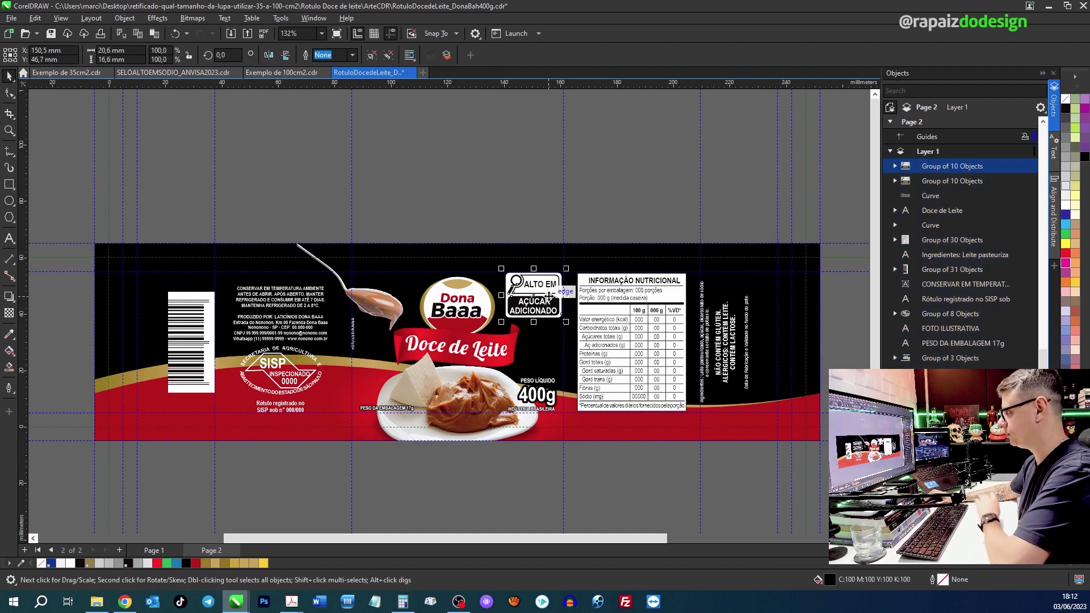
Delete both stacked "ALTO EM AÇÚCAR ADICIONADO" seals from the page 2 label
click(546, 292)
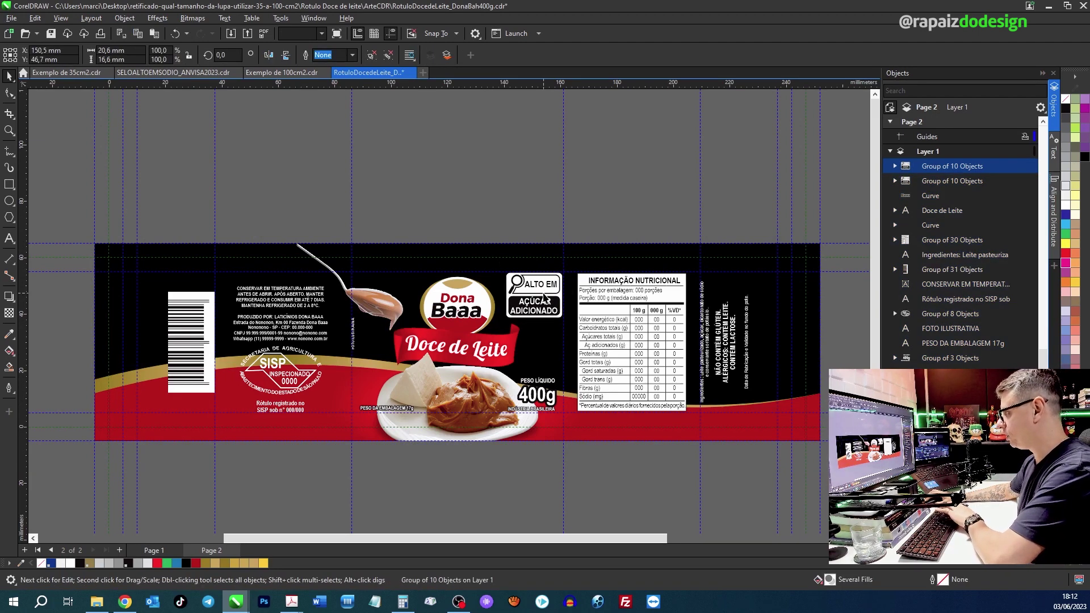
key(Delete)
mouse_move(493, 222)
mouse_down()
mouse_move(534, 315)
mouse_move(571, 327)
mouse_up()
key(Delete)
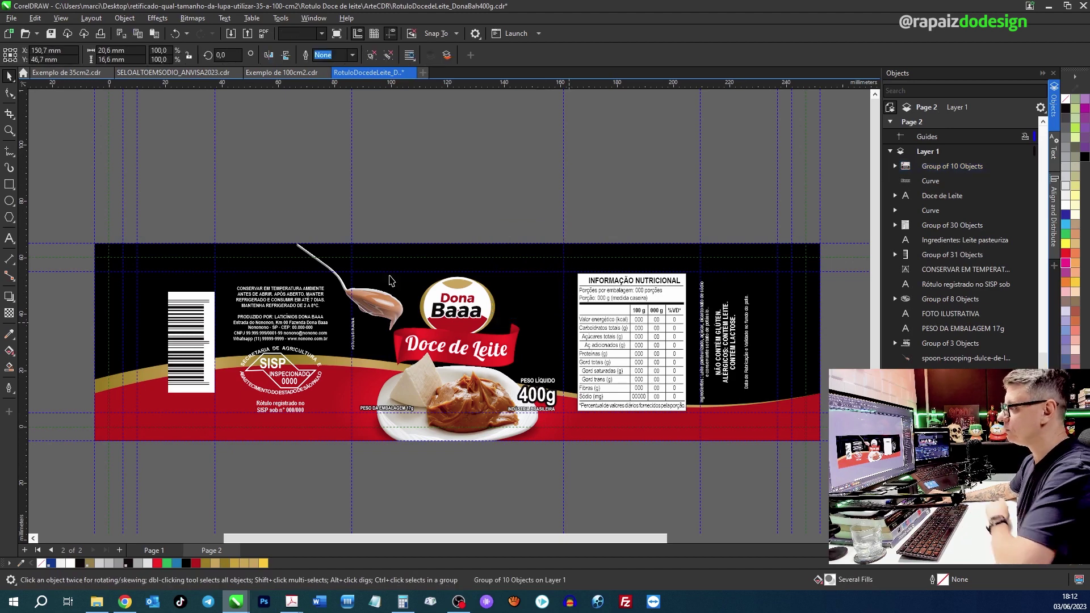
Draw a rectangle about 75 × 60.5 mm around the label's front panel, with no fill and a 4.0 pt lime-green outline
click(10, 184)
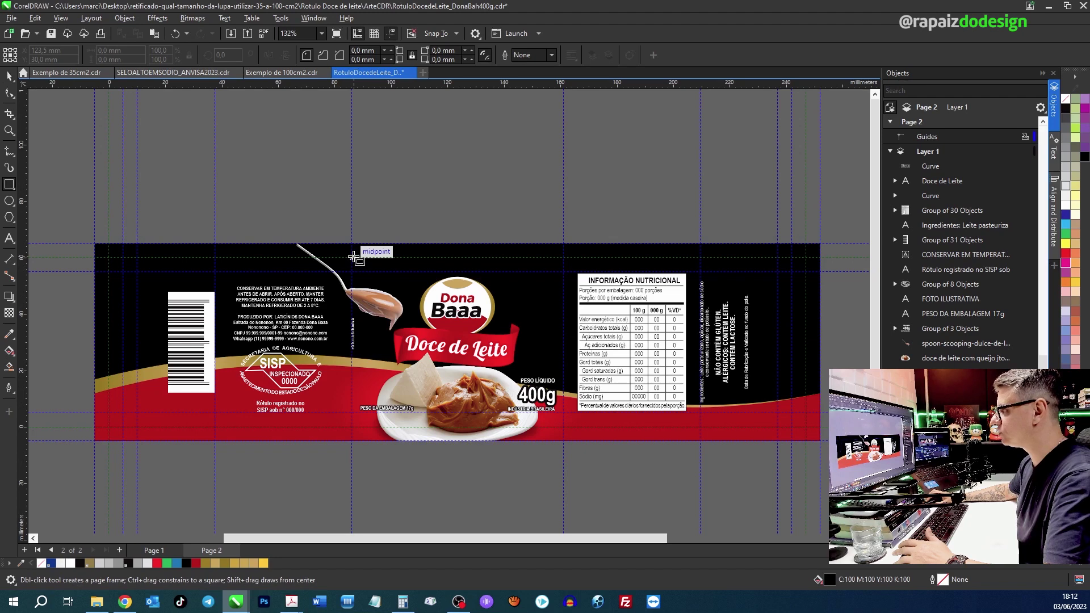
drag(353, 256, 563, 427)
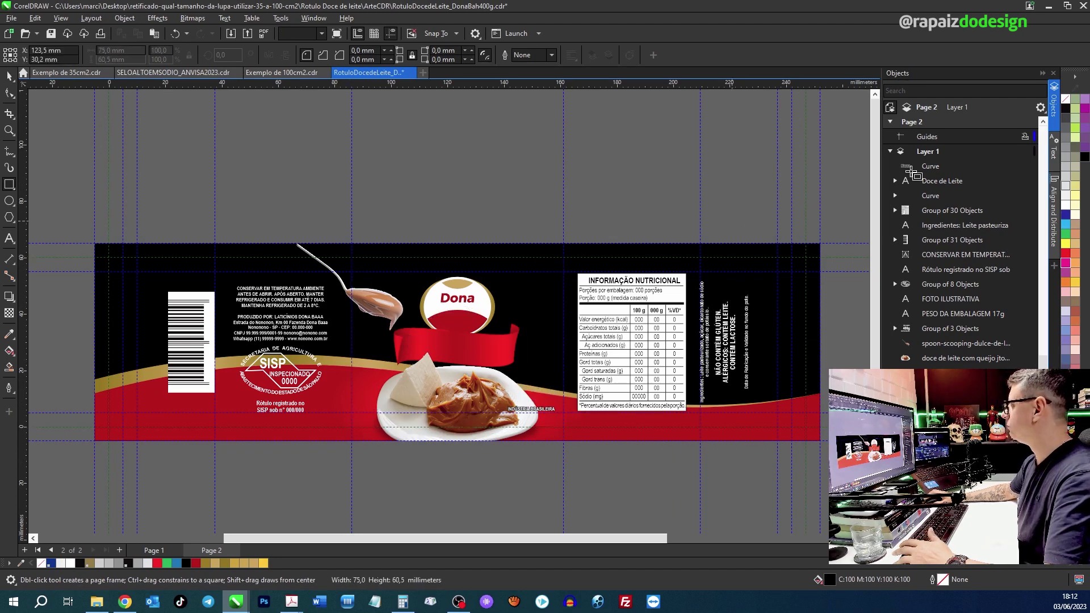
right_click(1075, 128)
click(550, 57)
click(551, 55)
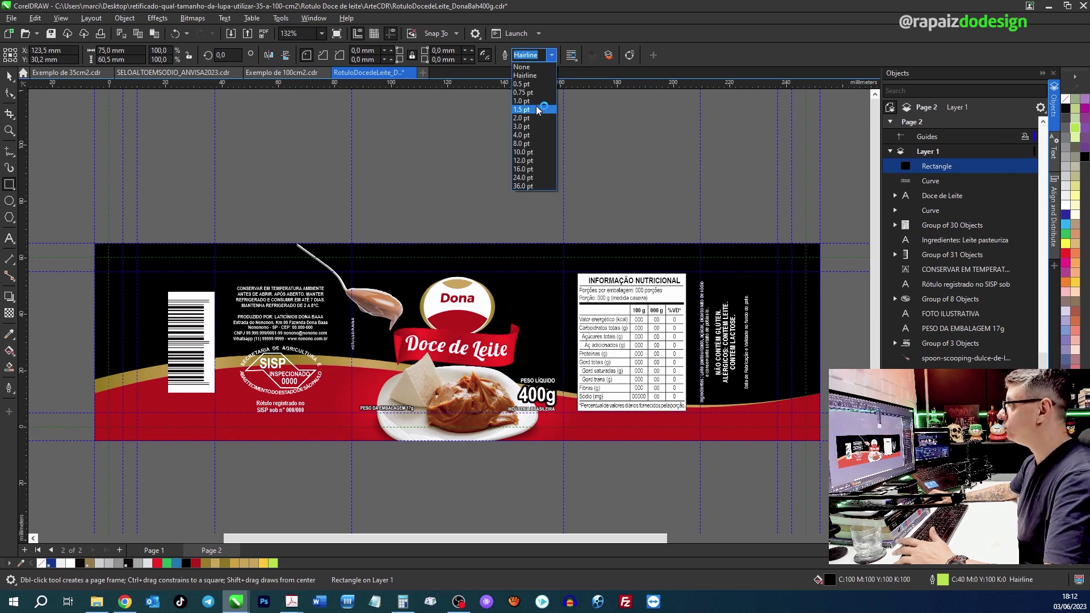
click(527, 136)
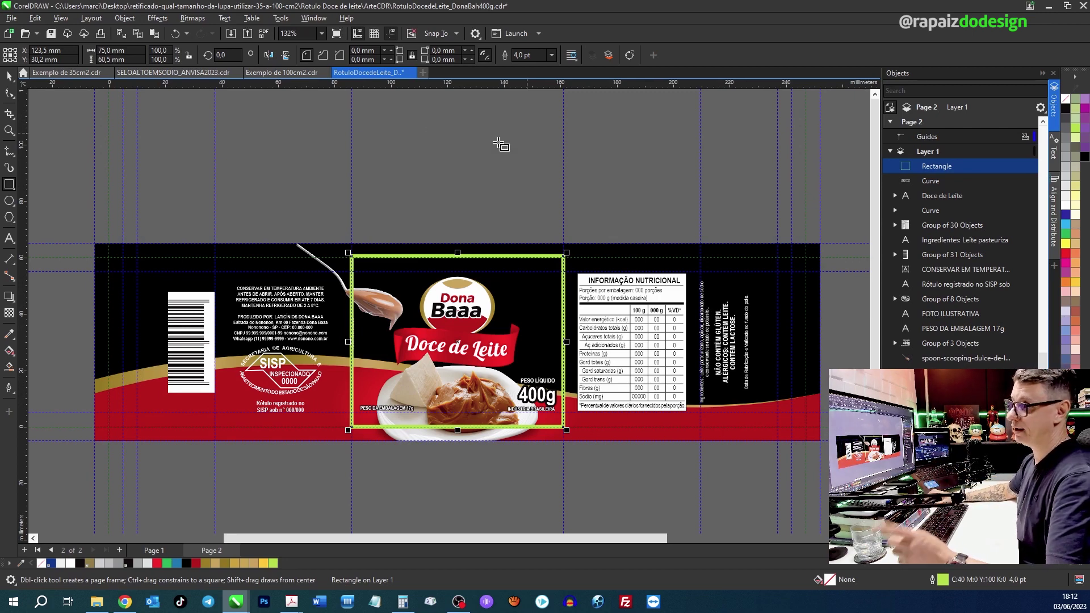
click(8, 77)
click(450, 147)
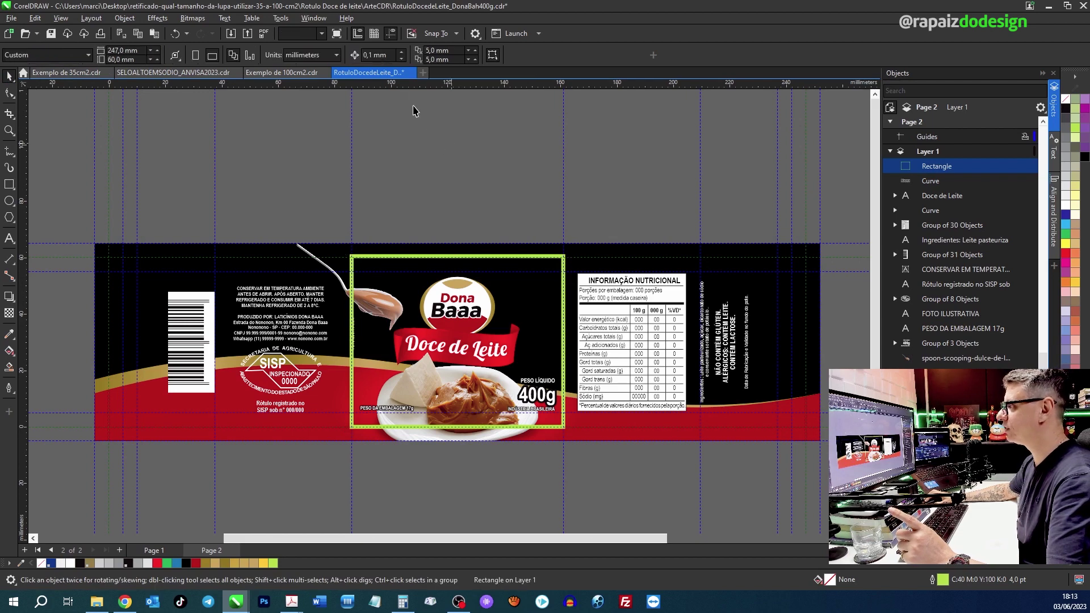
Set the document units to centimeters and select the front panel rectangle to read its dimensions
click(332, 54)
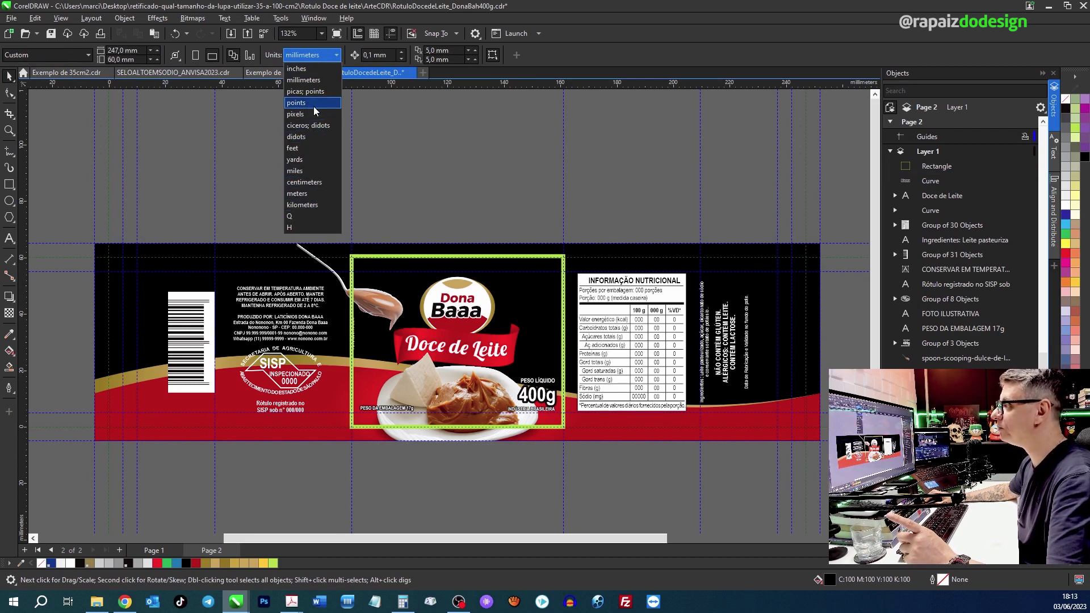
click(310, 183)
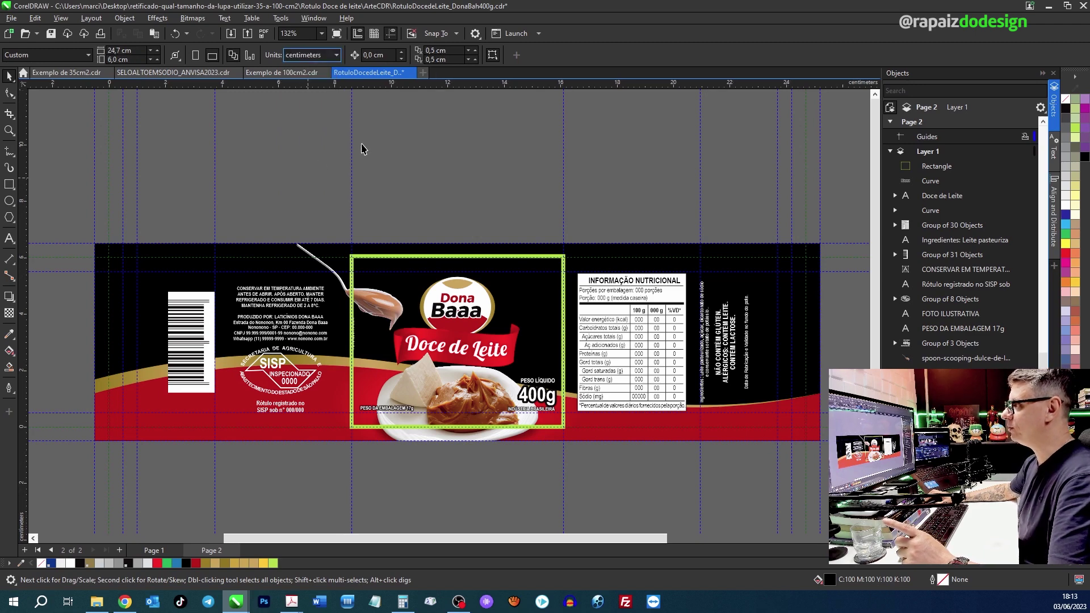
click(440, 262)
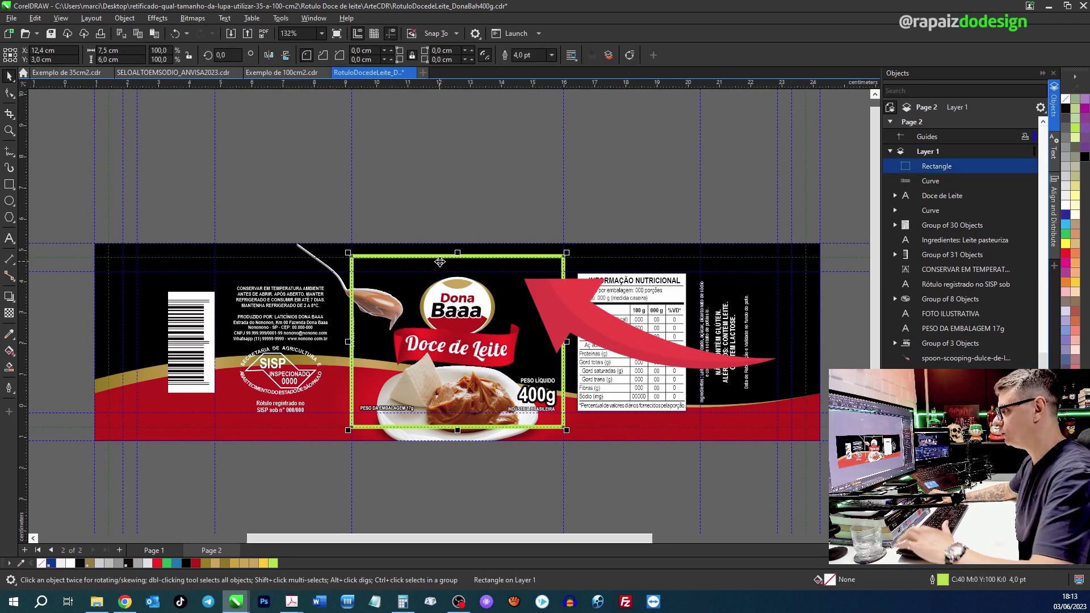
scroll(395, 235, up, 1)
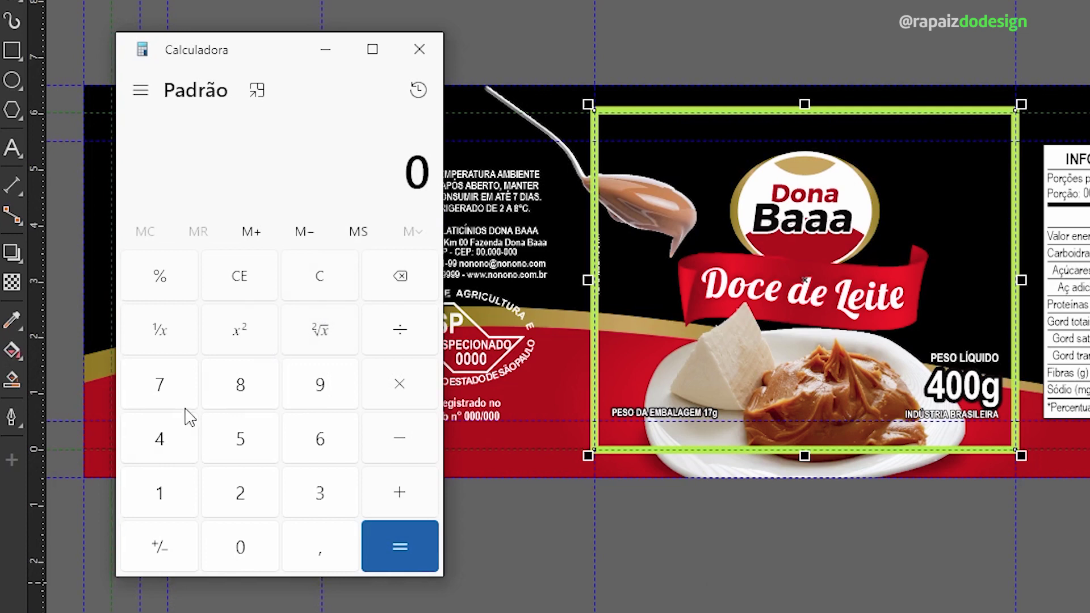
Calculate the main panel's area in Calculator as 7,5 × 6
click(175, 386)
click(319, 552)
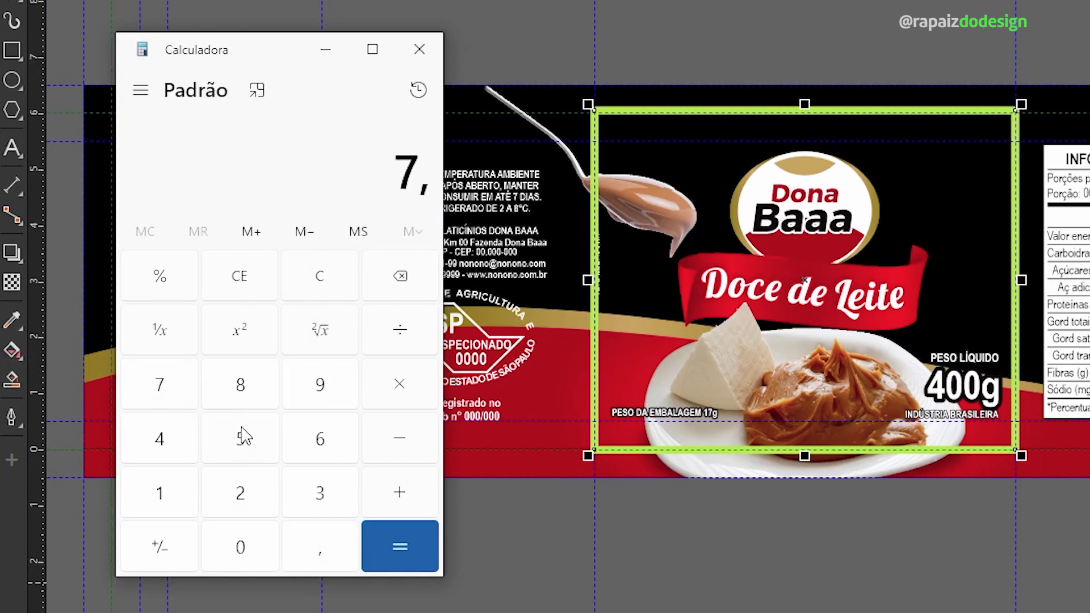
click(243, 436)
click(402, 405)
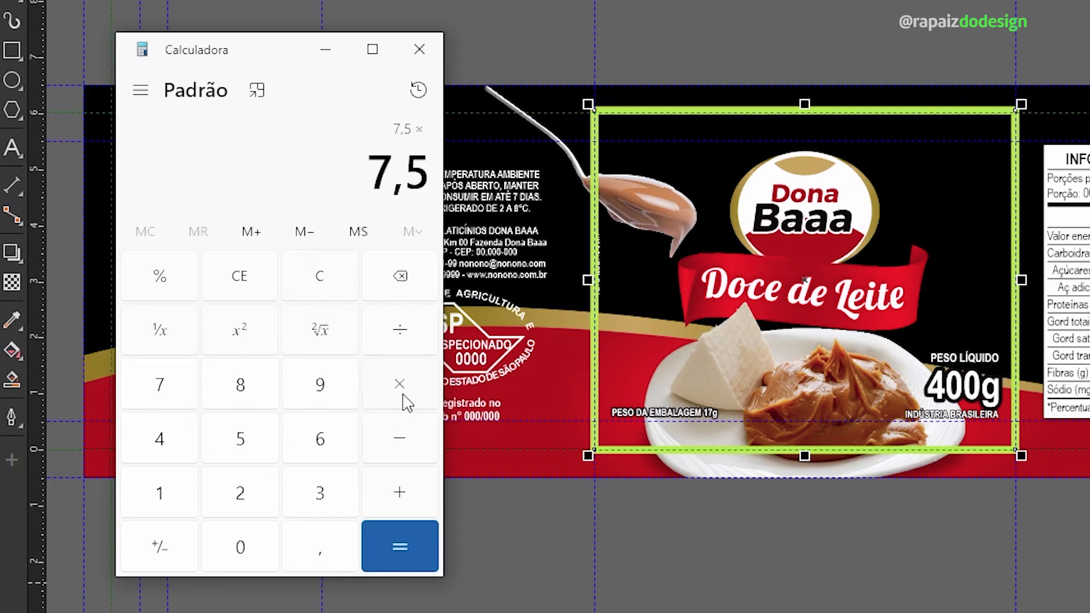
click(335, 442)
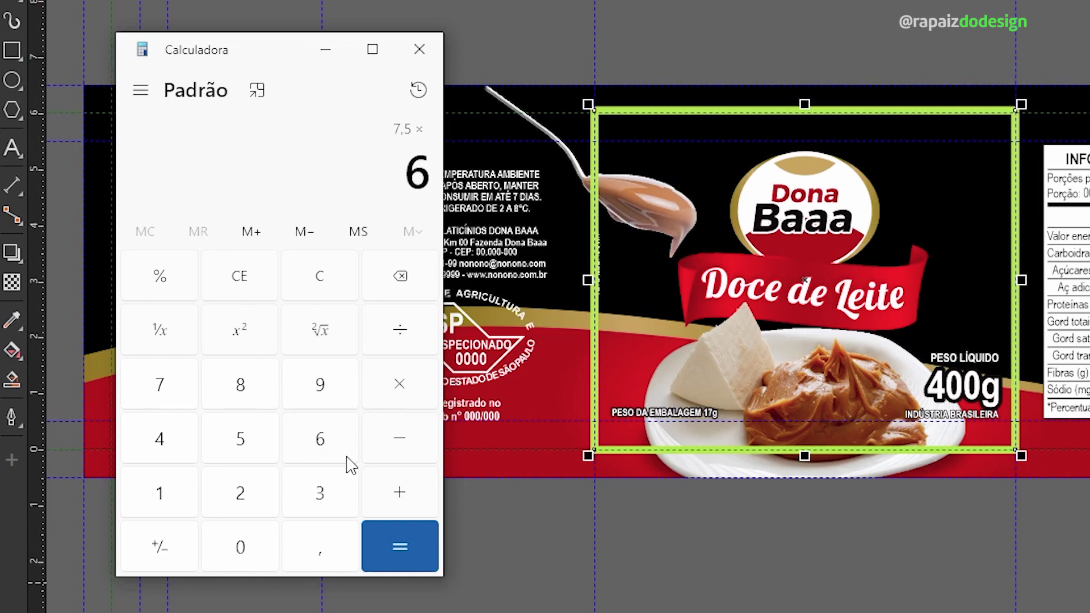
click(415, 553)
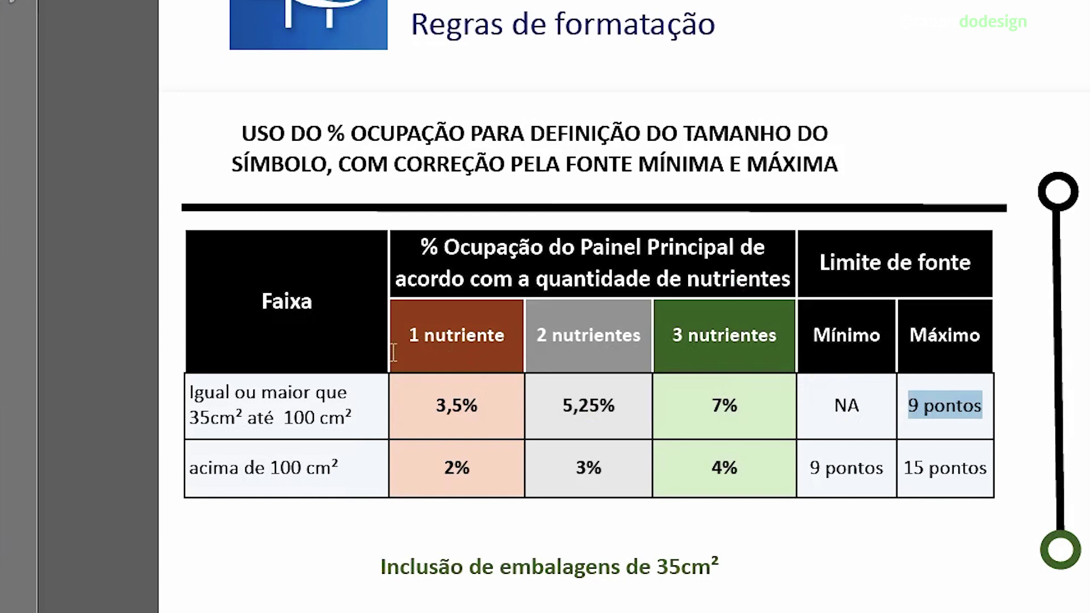
Highlight the 35 cm² to 100 cm² range and its 3,5% one-nutrient value in the Acrobat presentation's table
drag(191, 419, 324, 419)
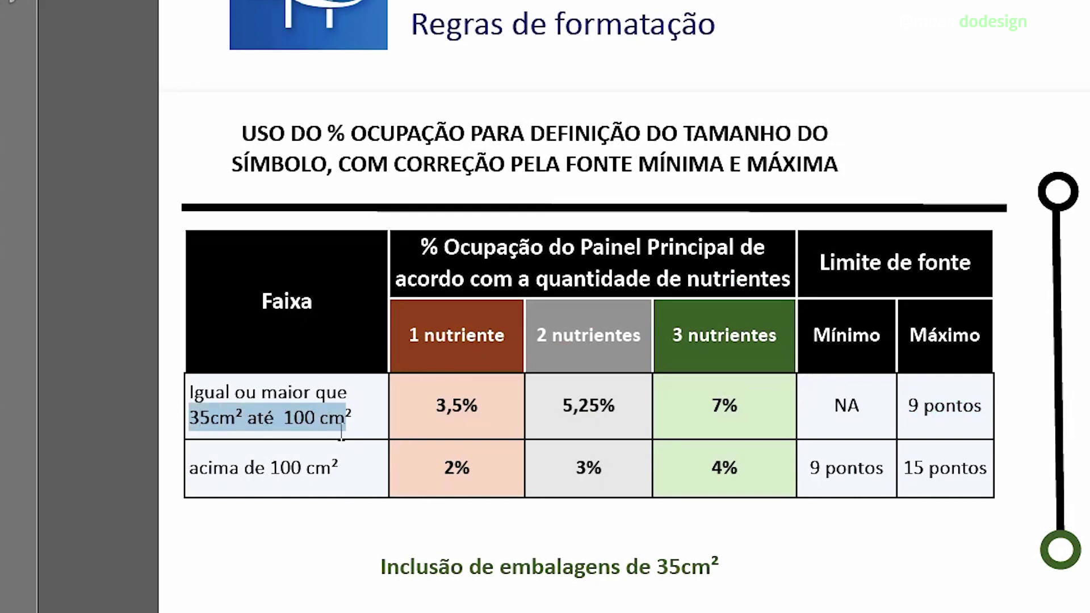
drag(436, 405, 480, 405)
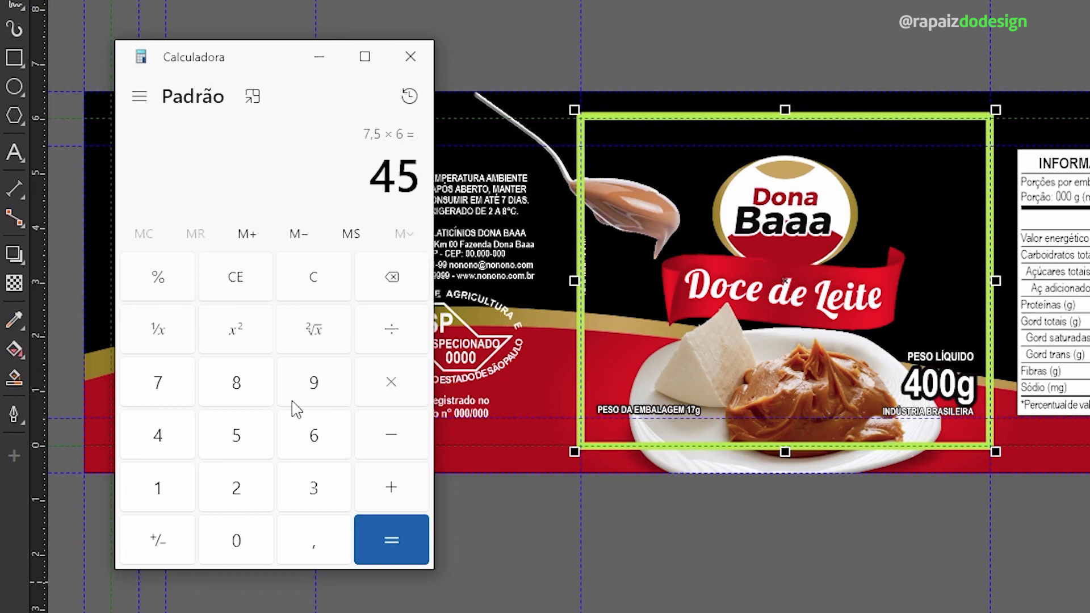
Multiply the panel area of 45 by 1% in Calculator
click(391, 382)
click(172, 488)
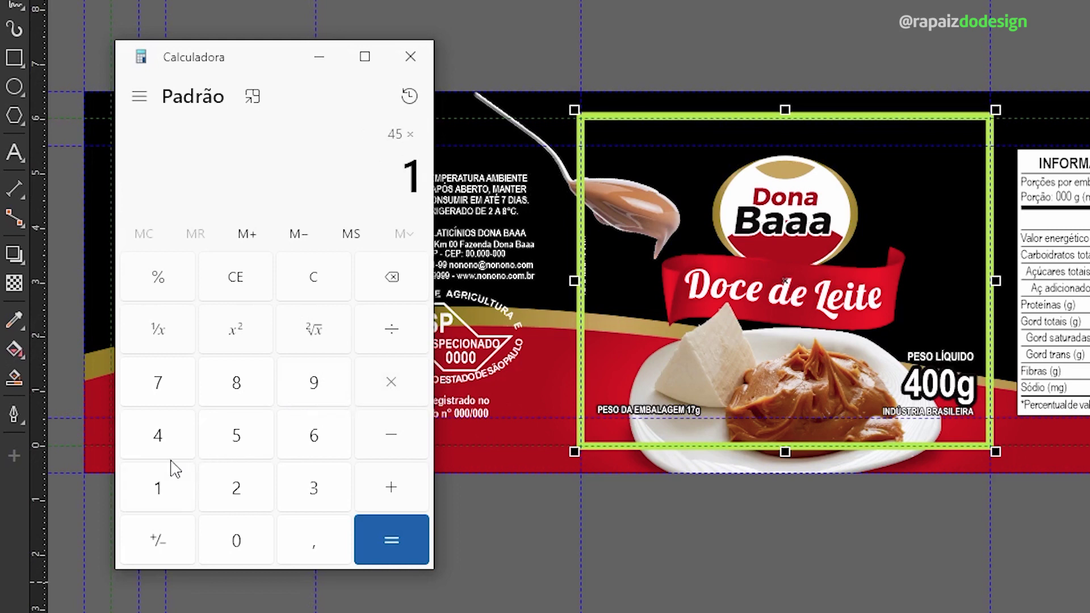
click(161, 279)
click(410, 540)
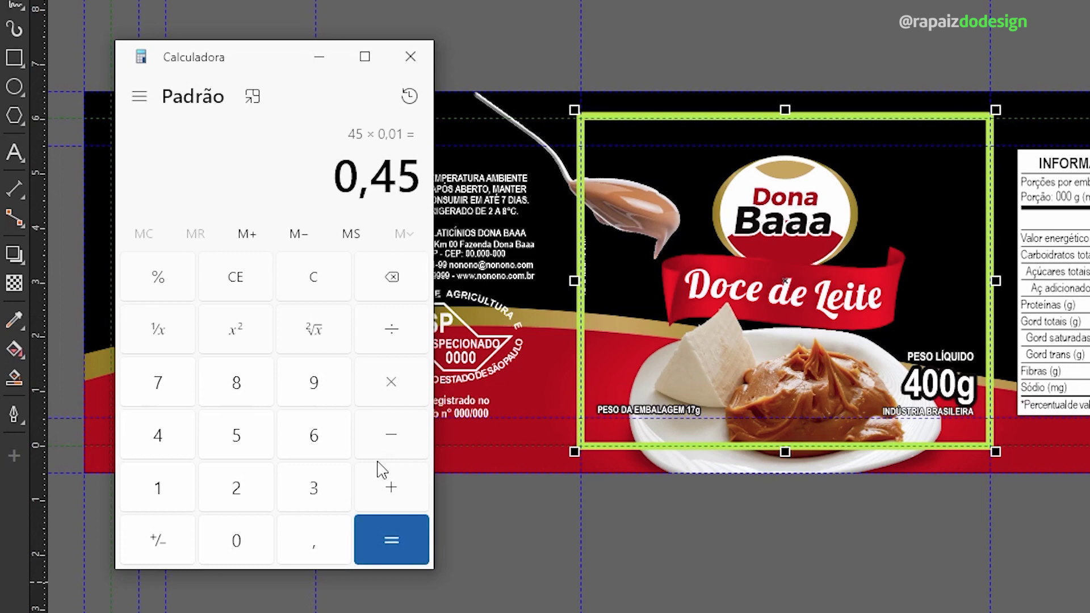
Multiply the 1% result of 0,45 by 3,5 in Calculator
click(404, 392)
click(312, 488)
click(316, 540)
click(242, 437)
click(372, 546)
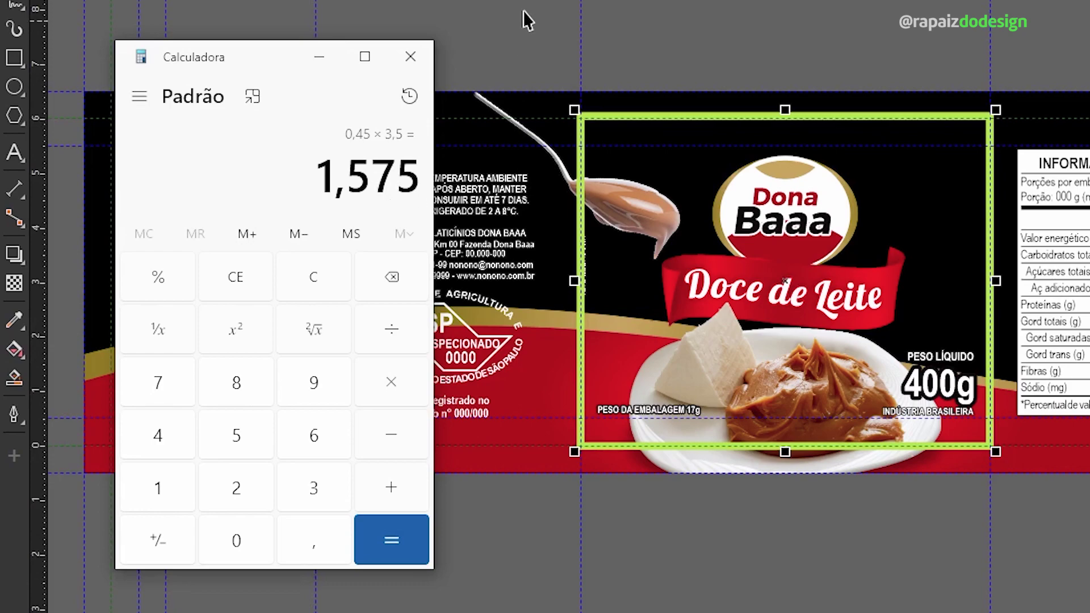
click(528, 33)
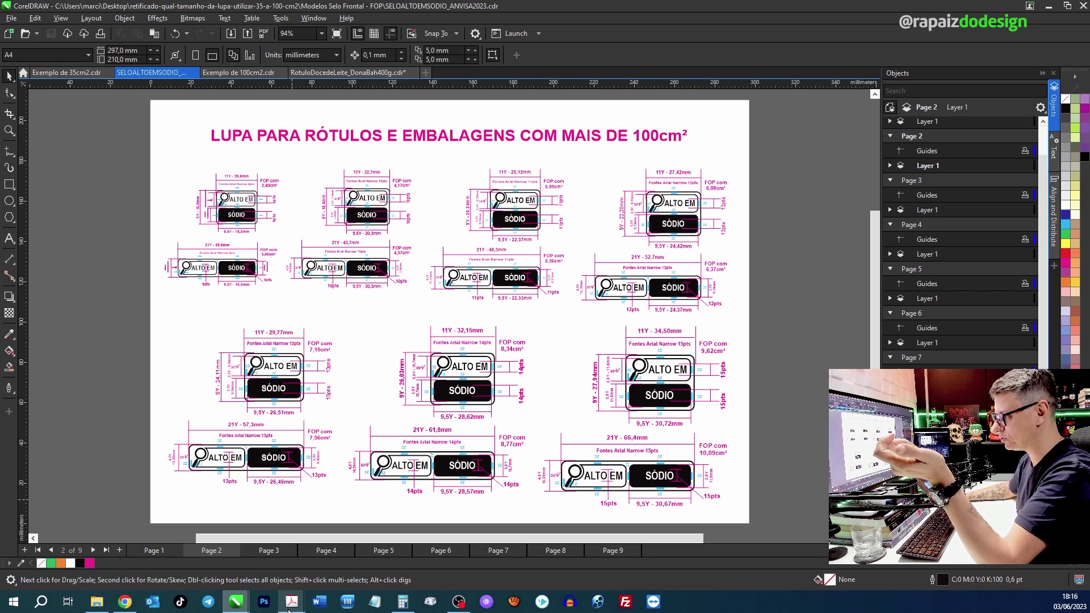
Review the one-nutrient row in the Acrobat presentation, and open page 1 of SELOALTOEMSODIO_ANVISA2023.cdr in CorelDRAW
mouse_move(292, 601)
click(316, 574)
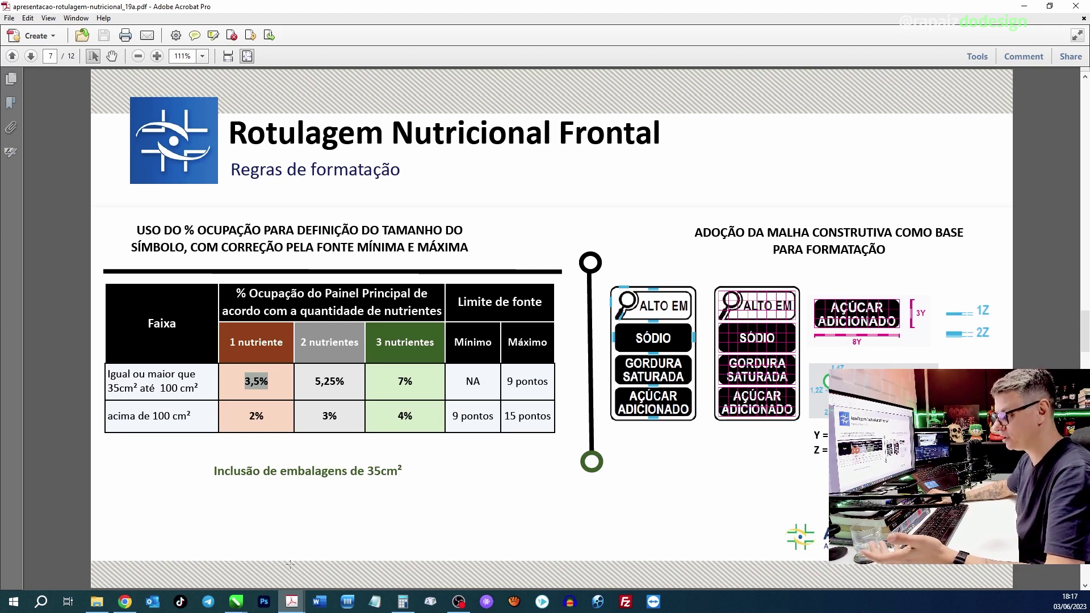
mouse_move(234, 590)
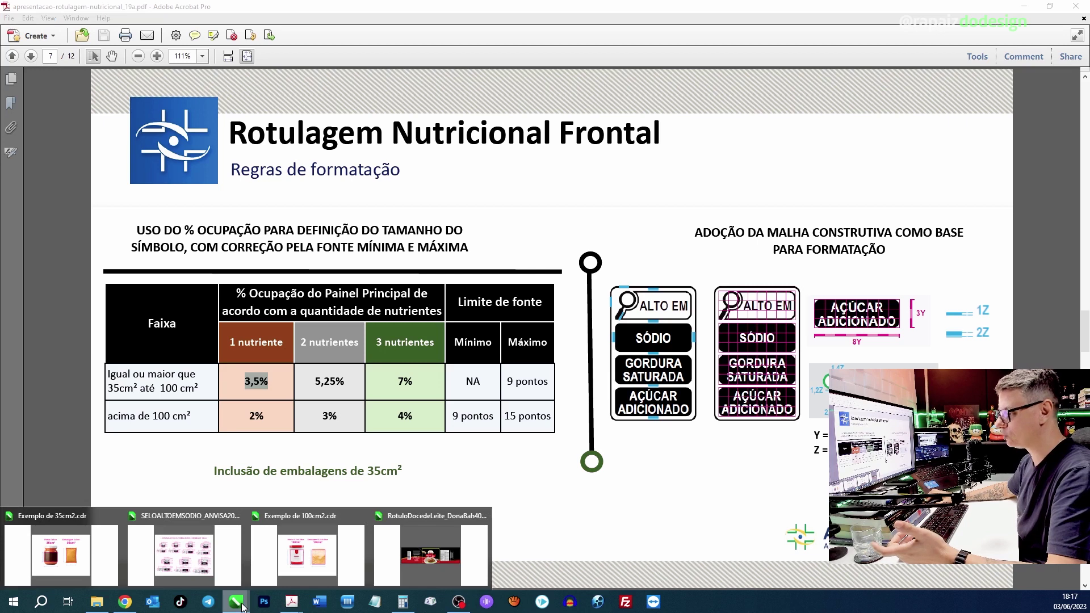
click(210, 565)
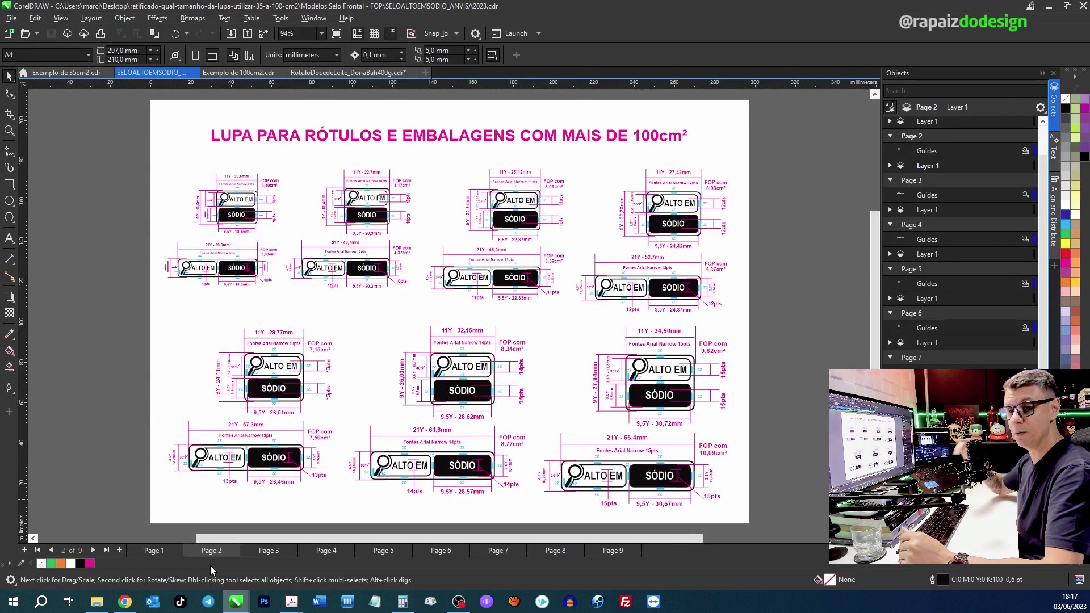
click(157, 552)
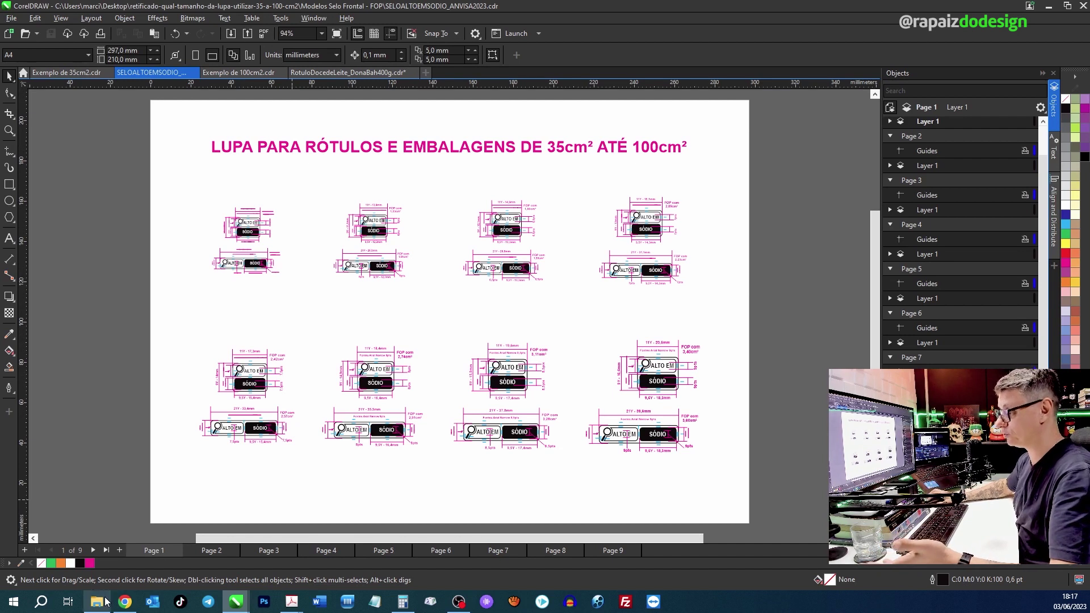
Compare the required seal area in Calculator with the FOP areas of the page's two smallest seal sizes
click(402, 602)
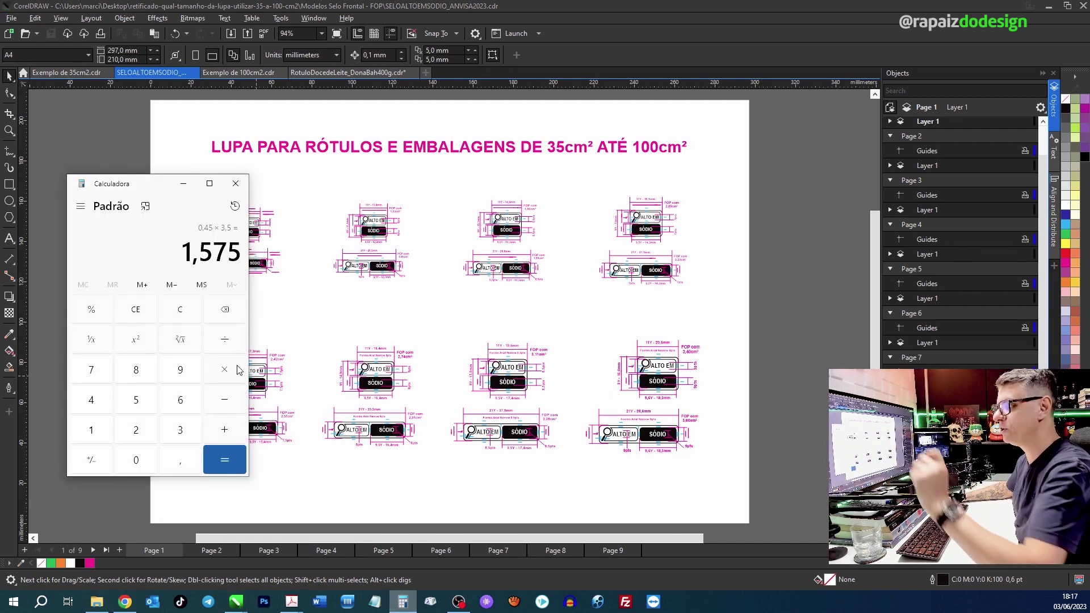
click(135, 165)
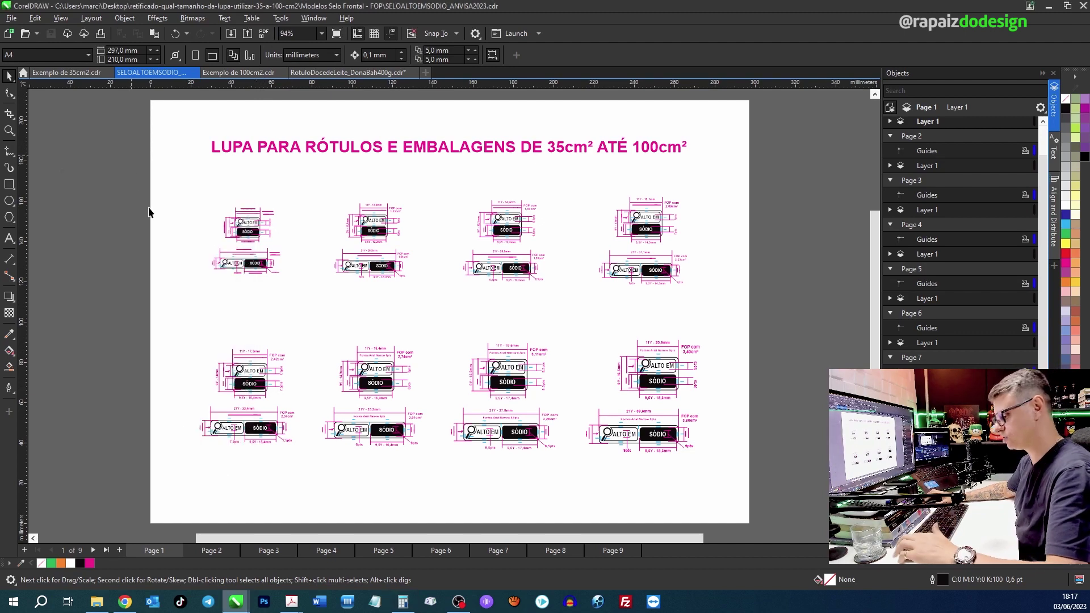
key(z)
drag(206, 185, 428, 306)
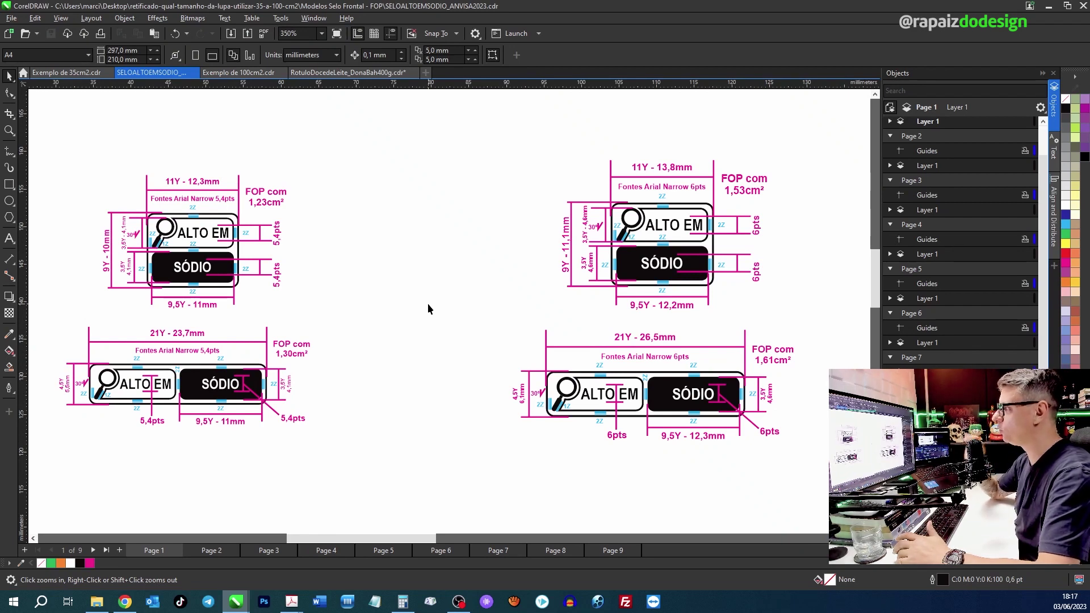
click(403, 602)
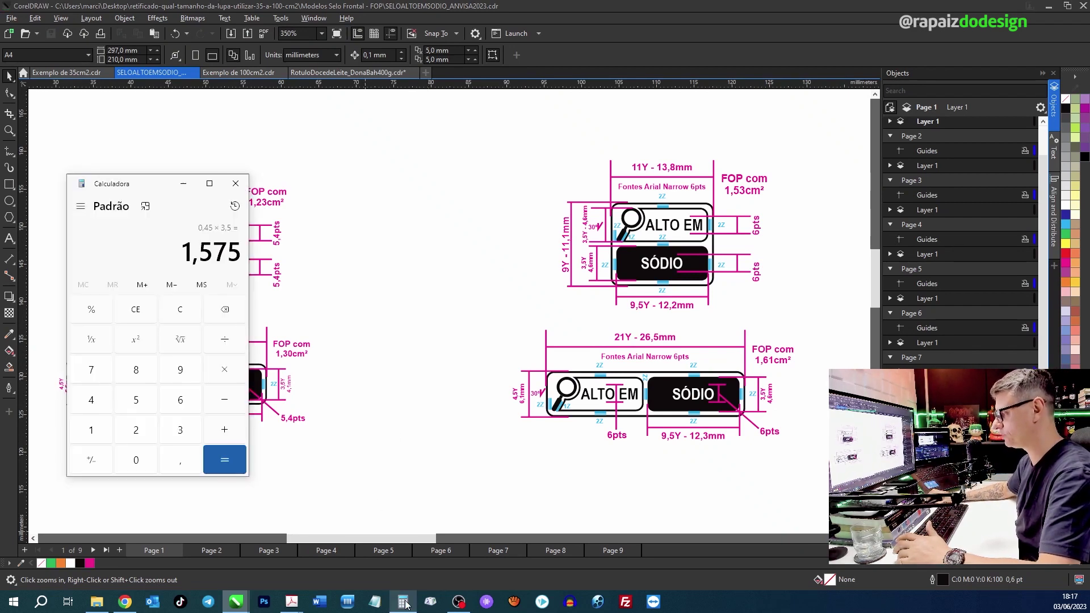
click(395, 270)
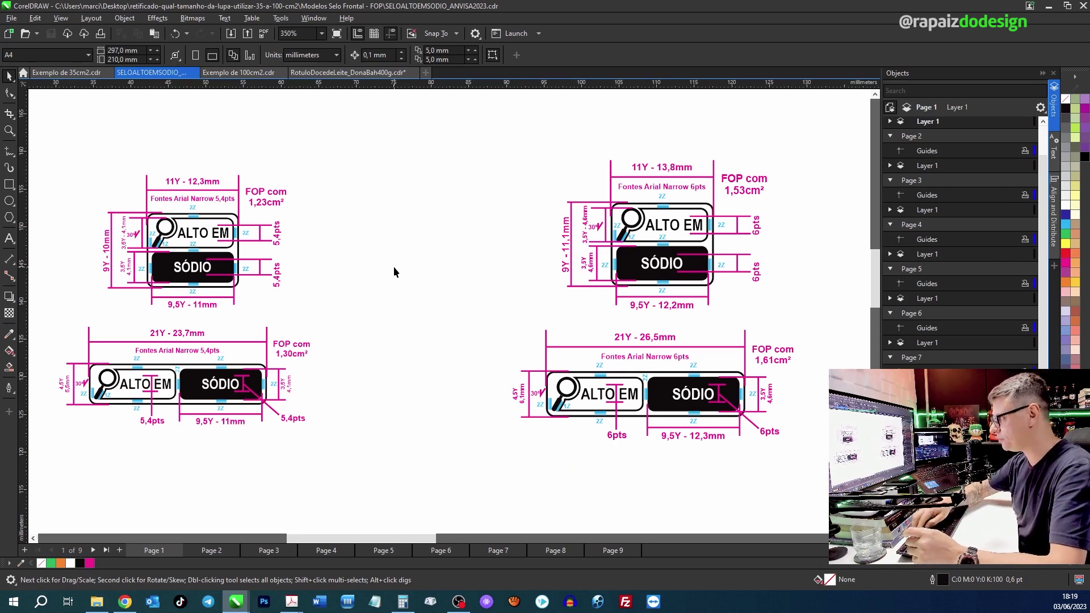
Review the full range of 35 cm² to 100 cm² seals and recheck the smallest models against the Calculator result
key(shift+F4)
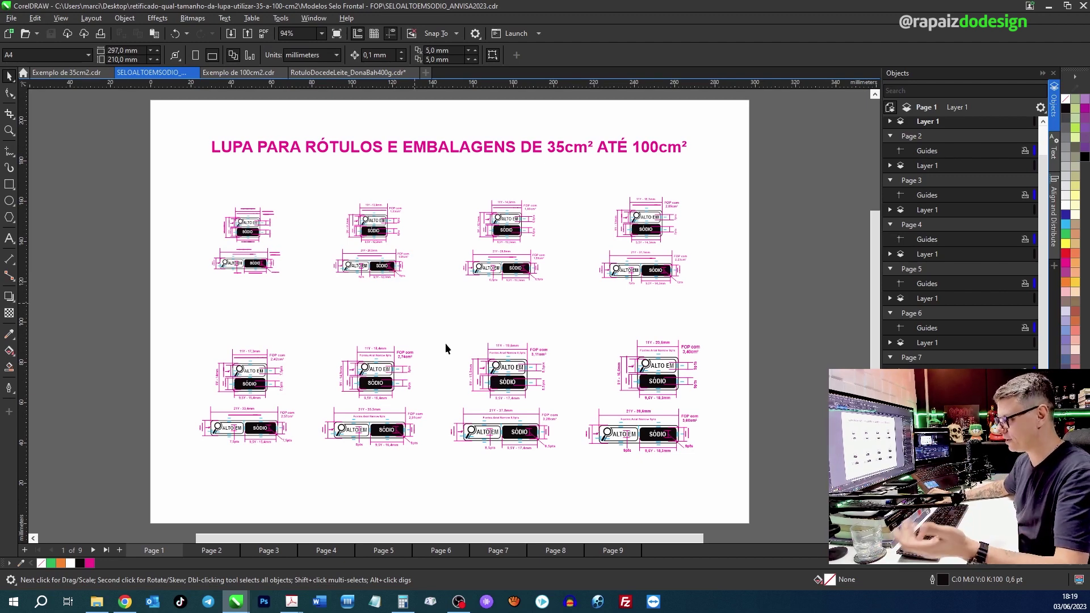
click(403, 601)
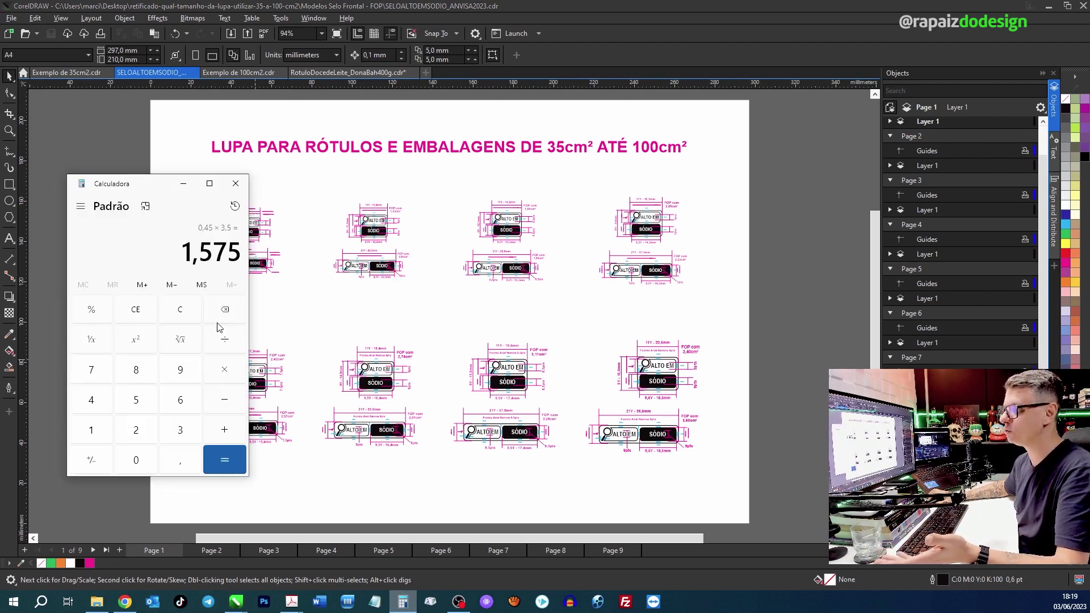
click(100, 134)
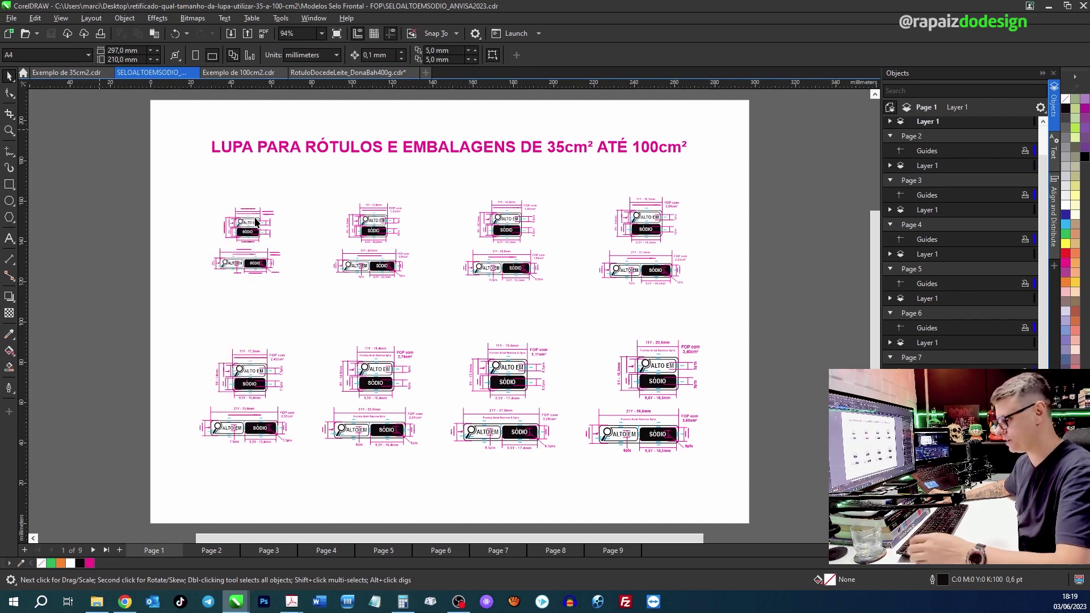
key(z)
drag(190, 186, 431, 302)
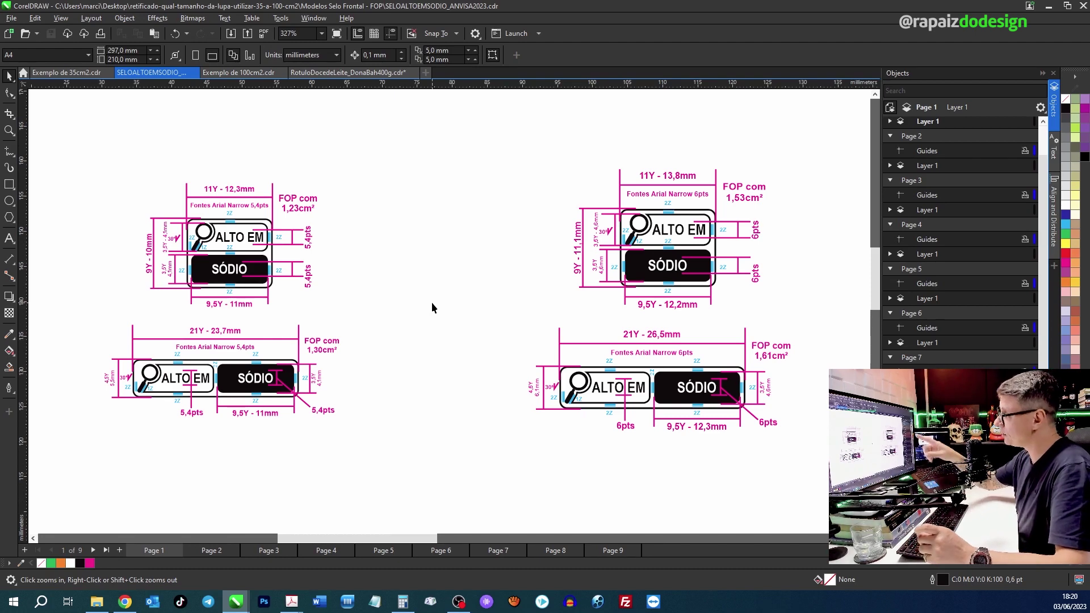
click(402, 602)
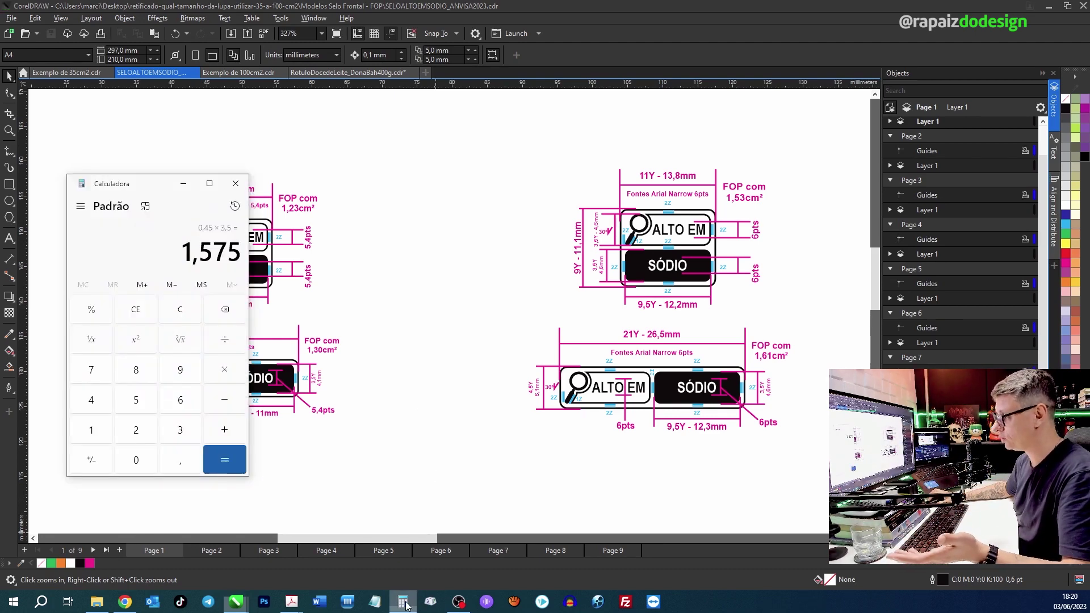
click(183, 183)
Copy the stacked ALTO EM SÓDIO seal with FOP 1,80 cm² into the Doce de Leite label document, above the front panel
drag(407, 539, 512, 541)
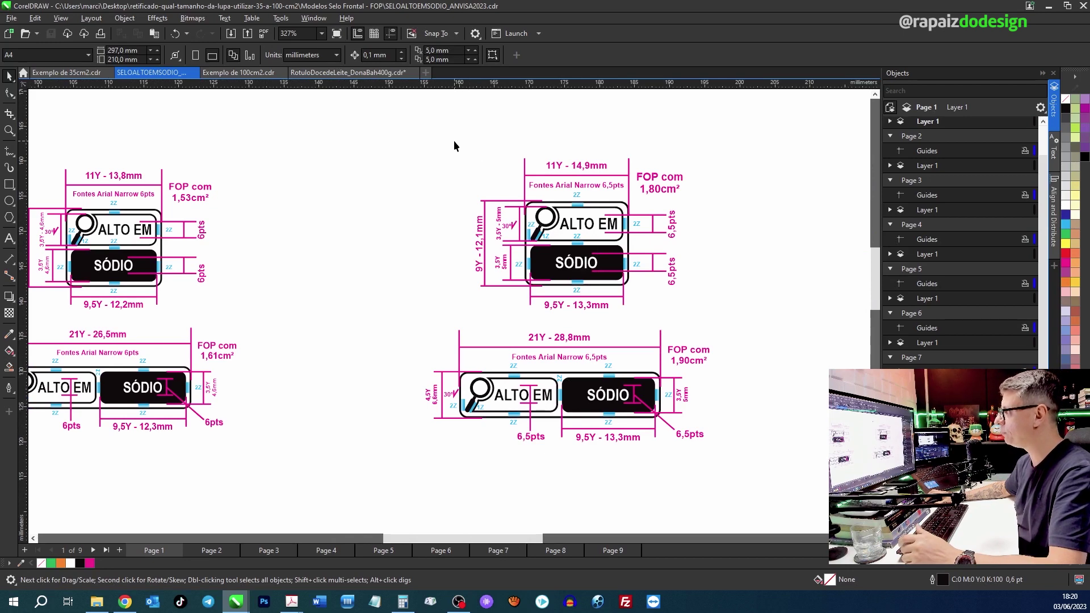
drag(448, 138, 554, 224)
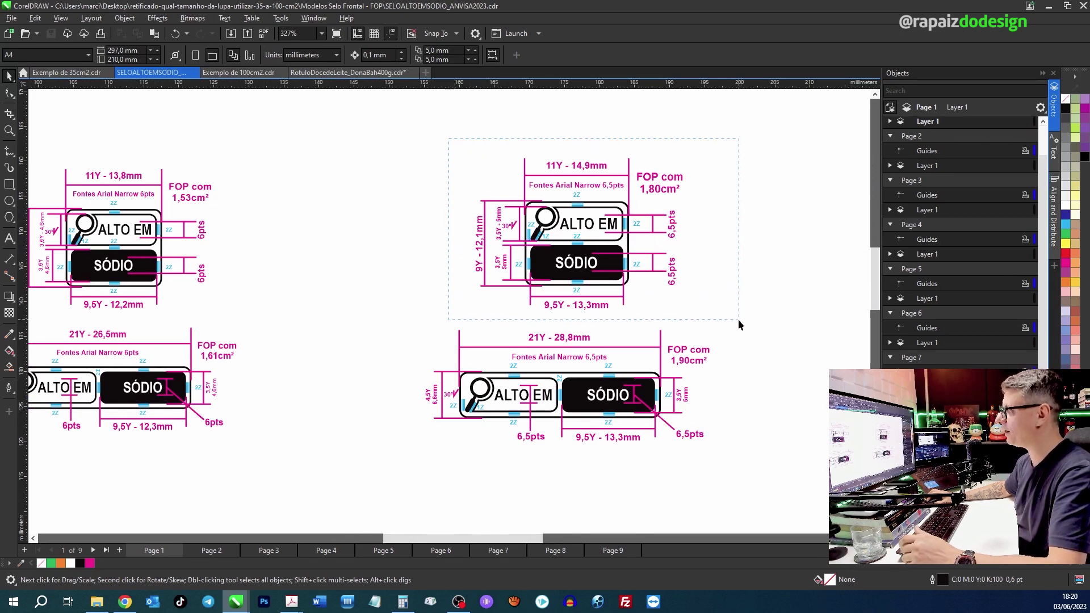
drag(738, 321, 738, 320)
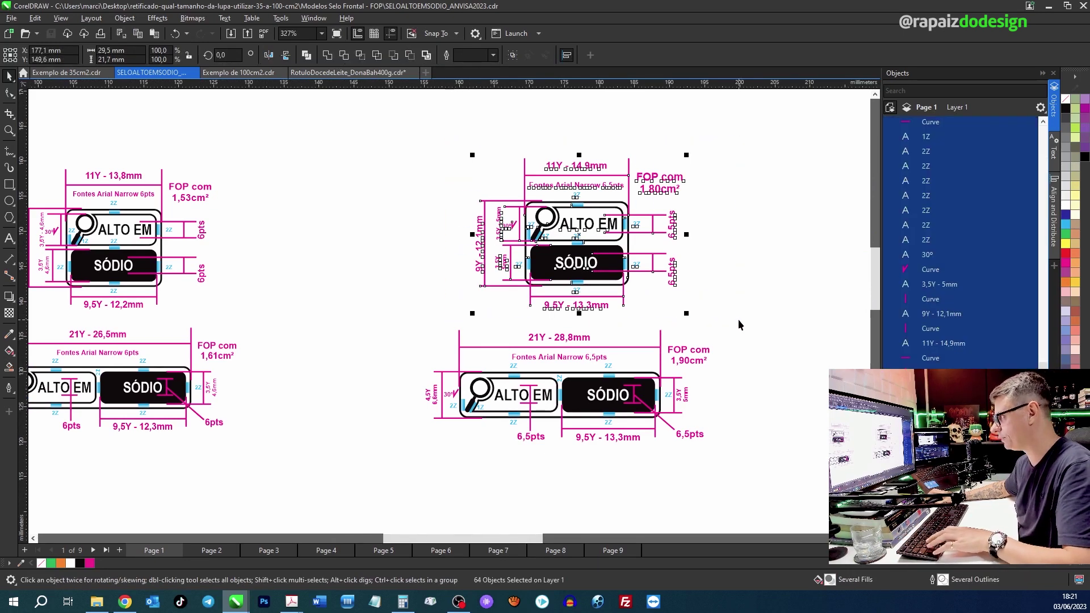
click(236, 601)
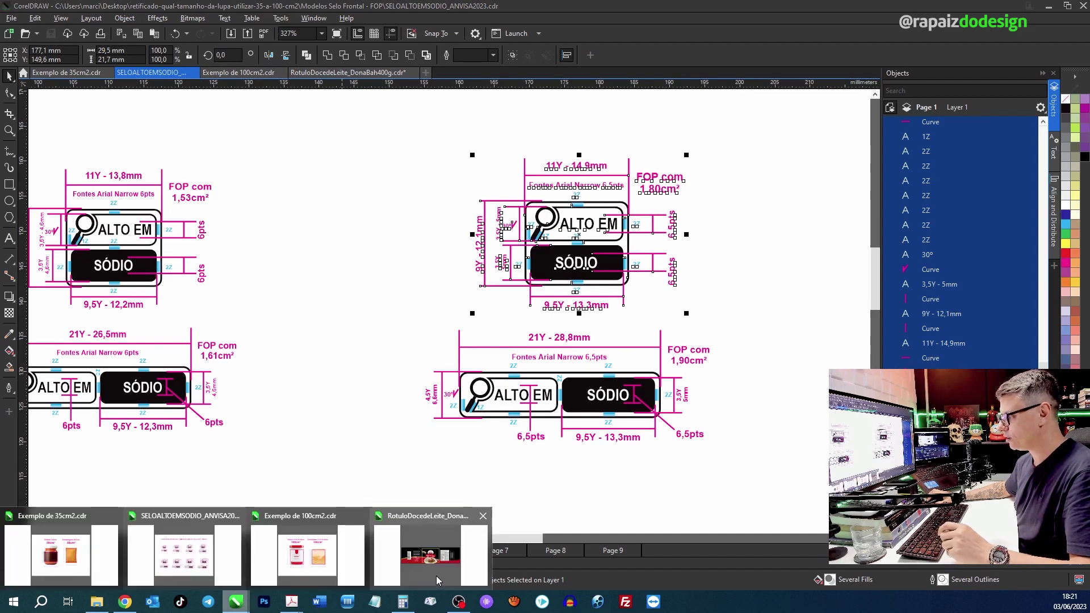
click(435, 577)
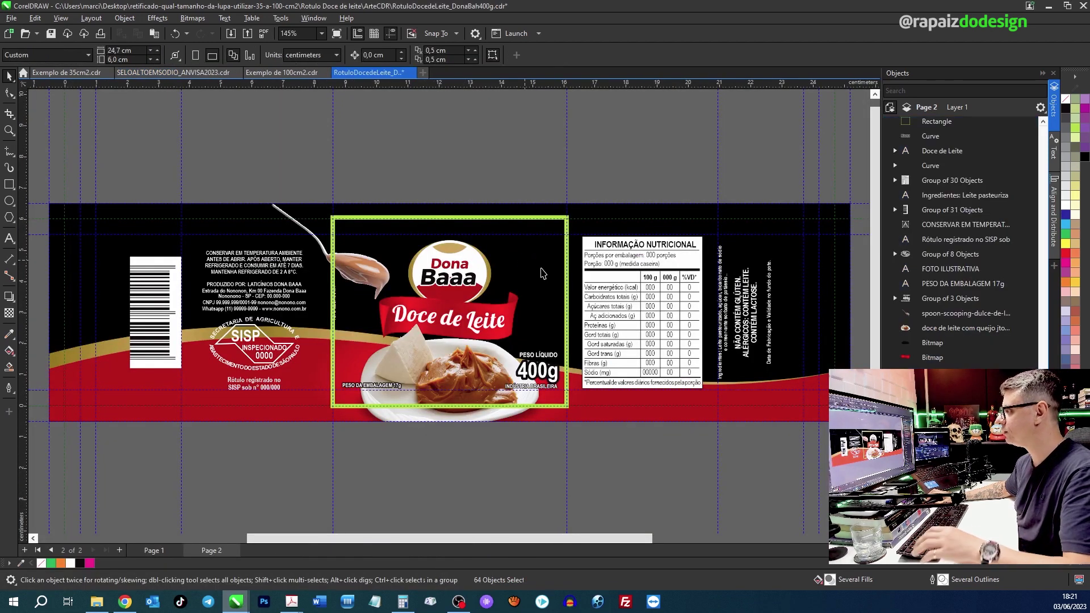
drag(538, 182, 514, 164)
click(606, 162)
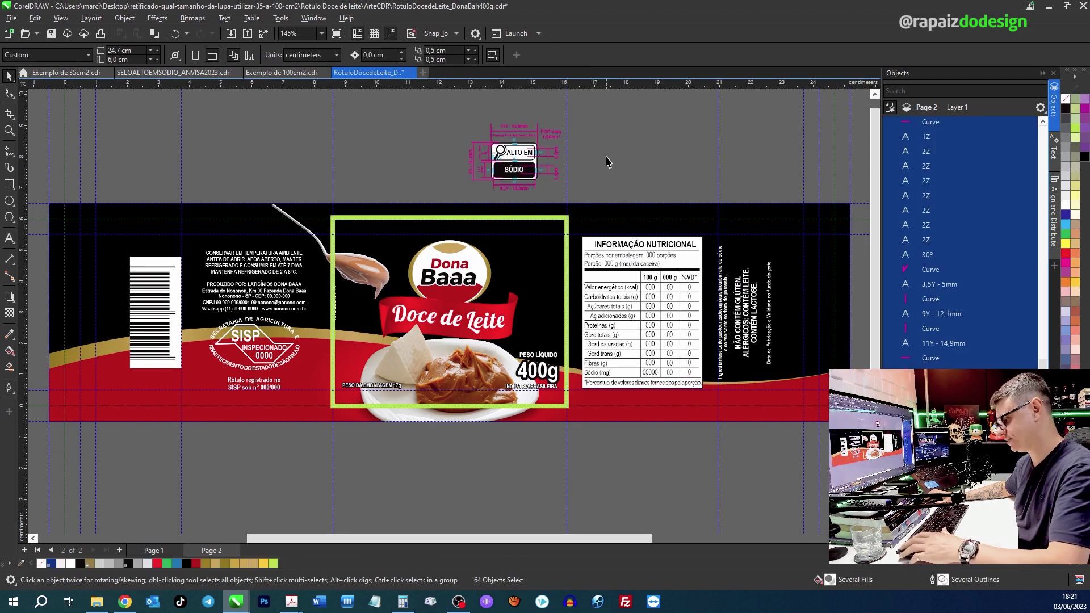
Separate the pasted seal from its dimension annotations, delete the annotations and group the remaining seal objects
key(z)
drag(447, 109, 591, 224)
drag(315, 226, 529, 400)
drag(417, 313, 714, 340)
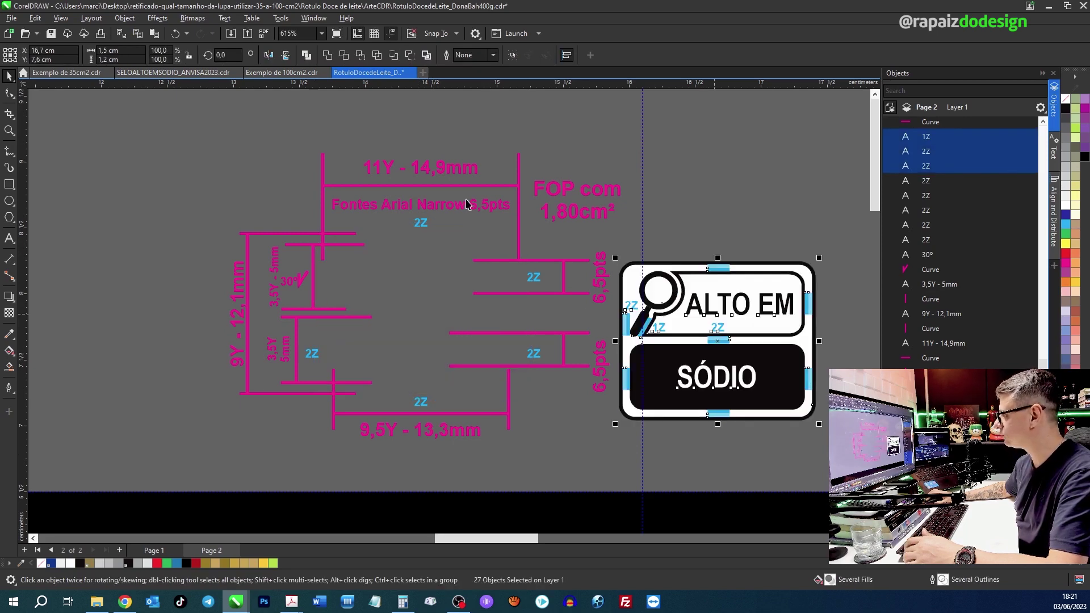
key(Delete)
drag(832, 236, 534, 457)
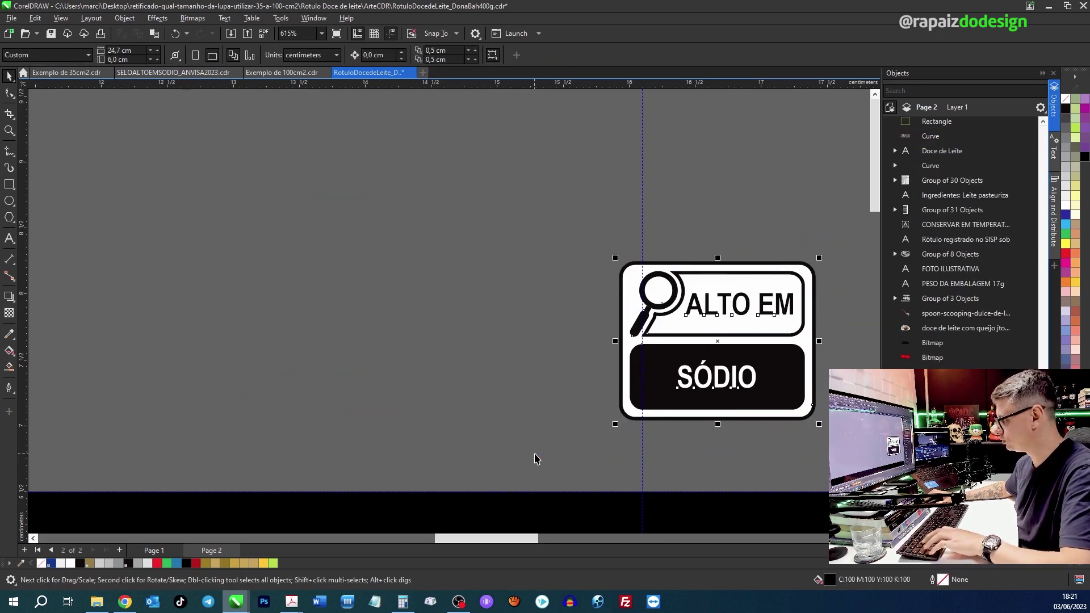
key(ctrl+g)
Check the font size of the seal's SÓDIO and ALTO EM texts and revisit its model in SELOALTOEMSODIO_ANVISA2023.cdr for comparison
ctrl+click(751, 386)
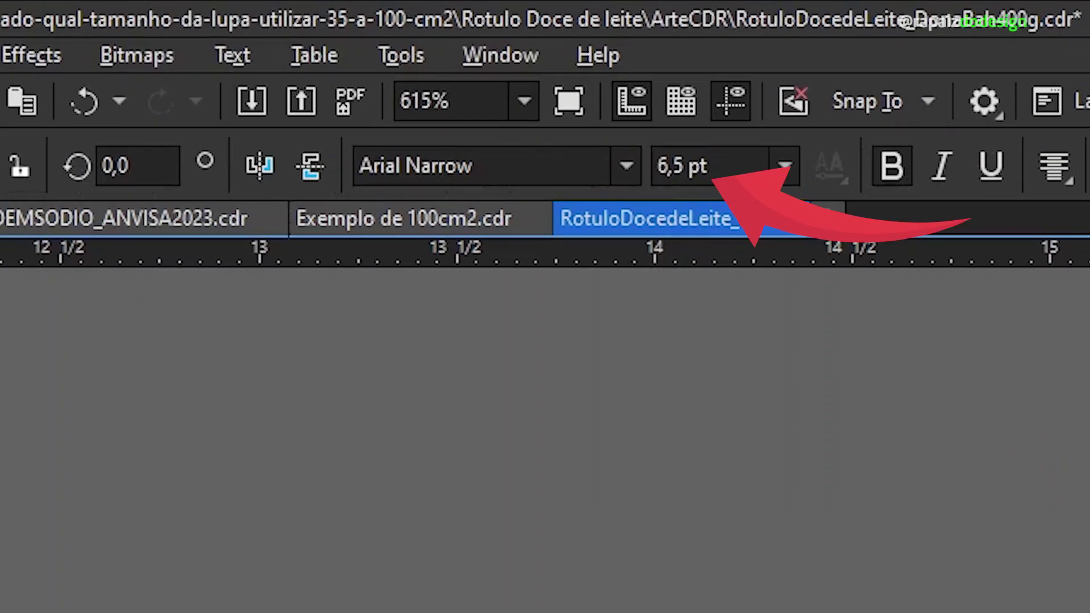
key(ctrl+q)
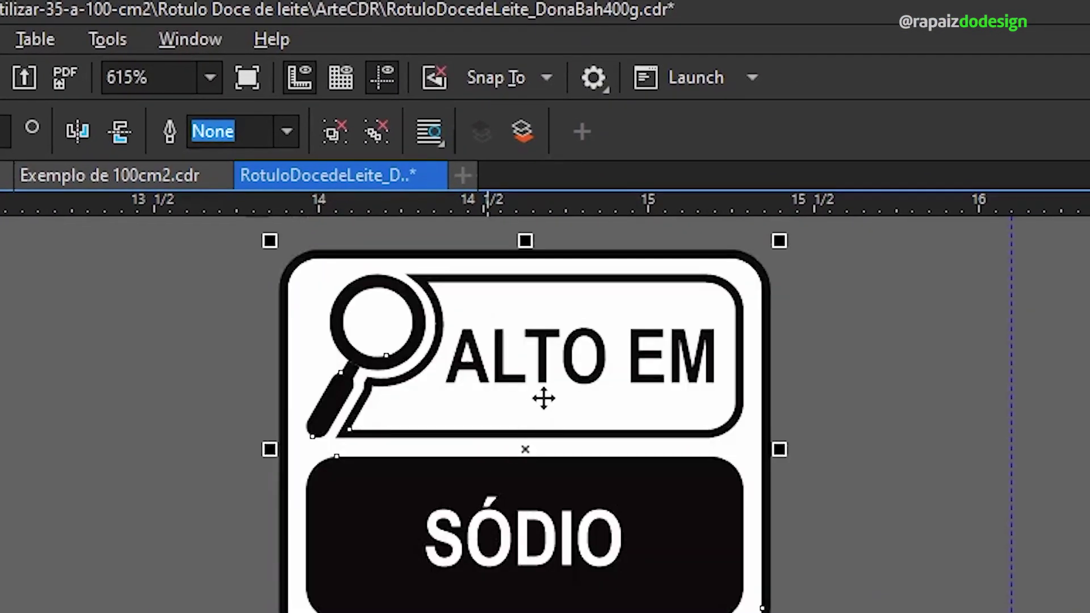
ctrl+click(560, 378)
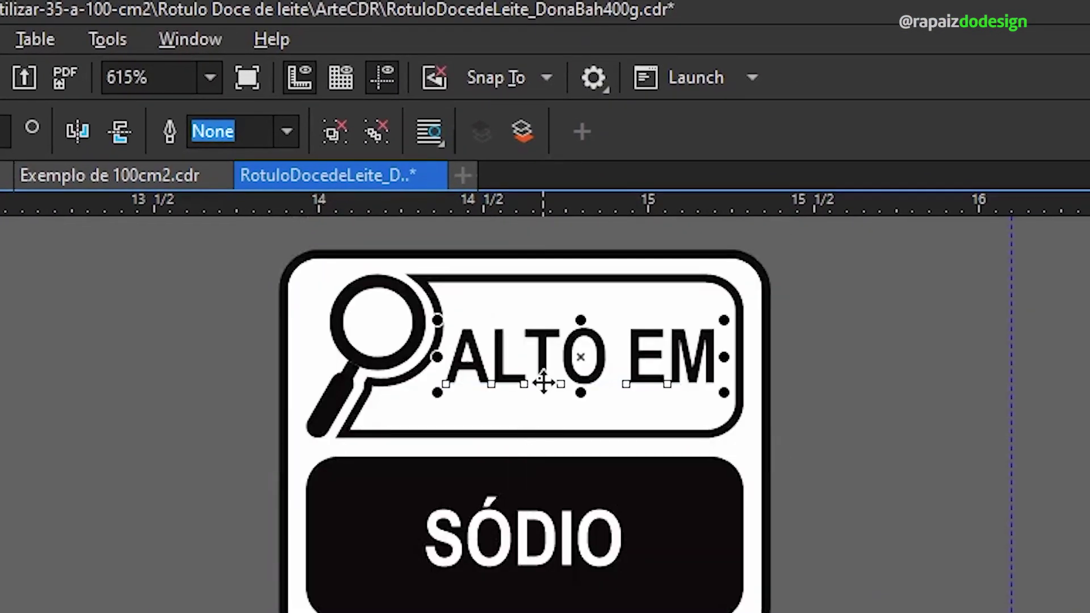
ctrl+click(505, 537)
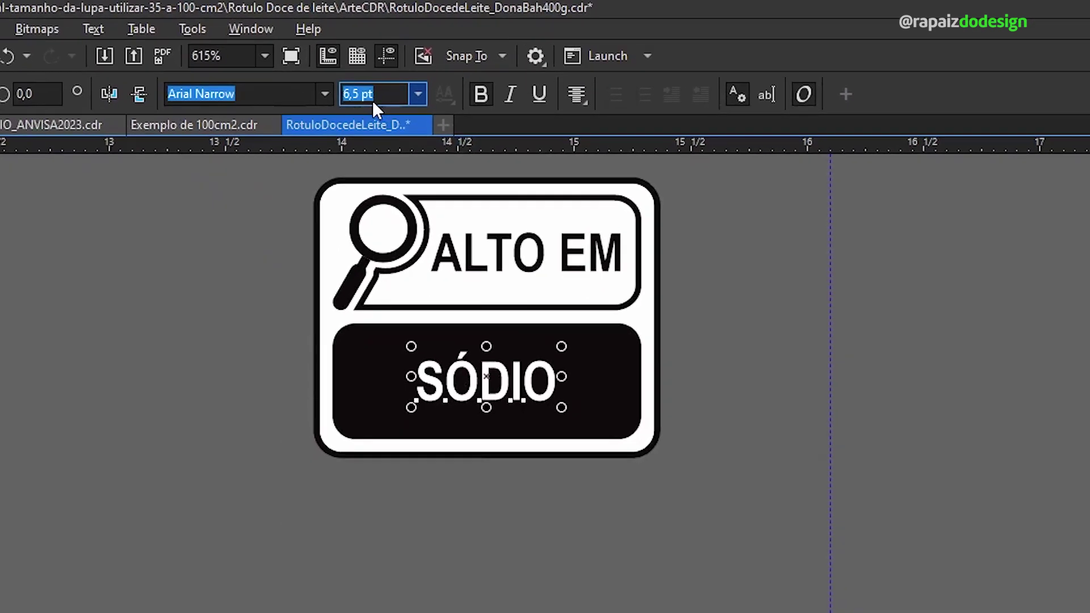
click(764, 480)
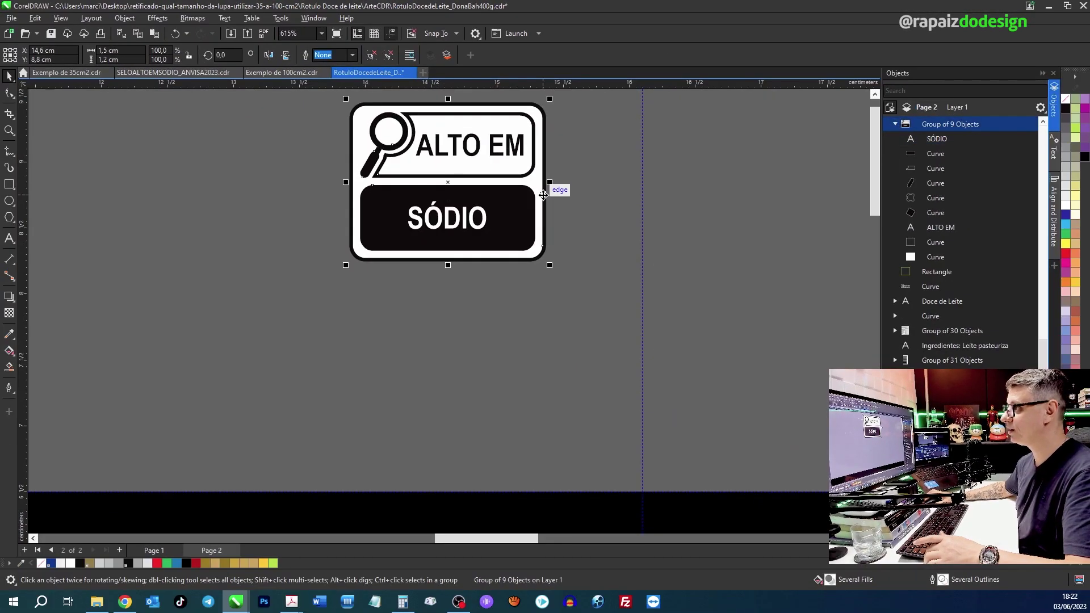
click(168, 75)
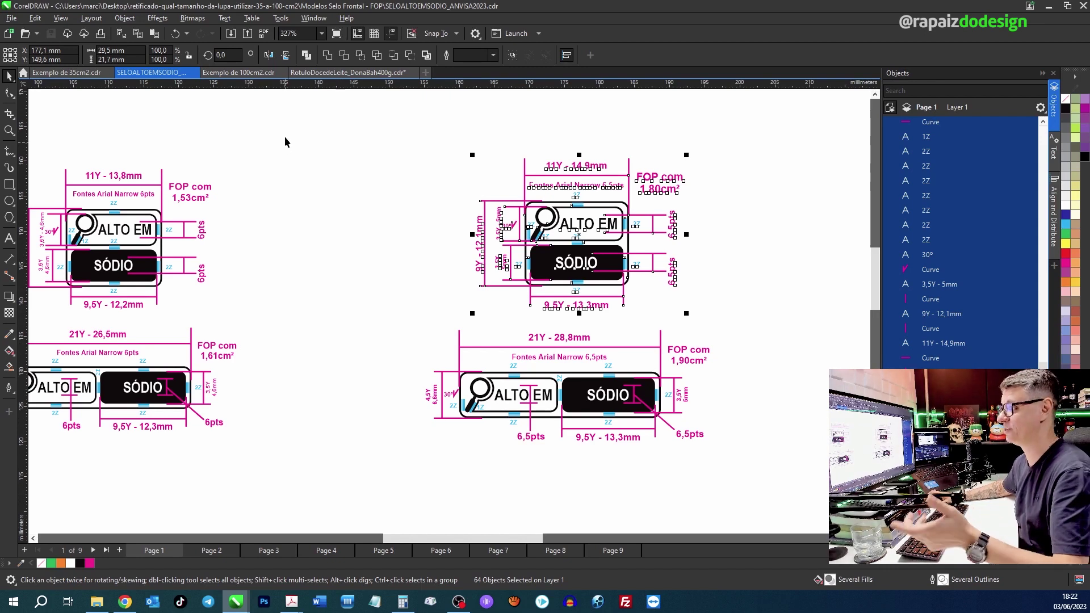
click(348, 72)
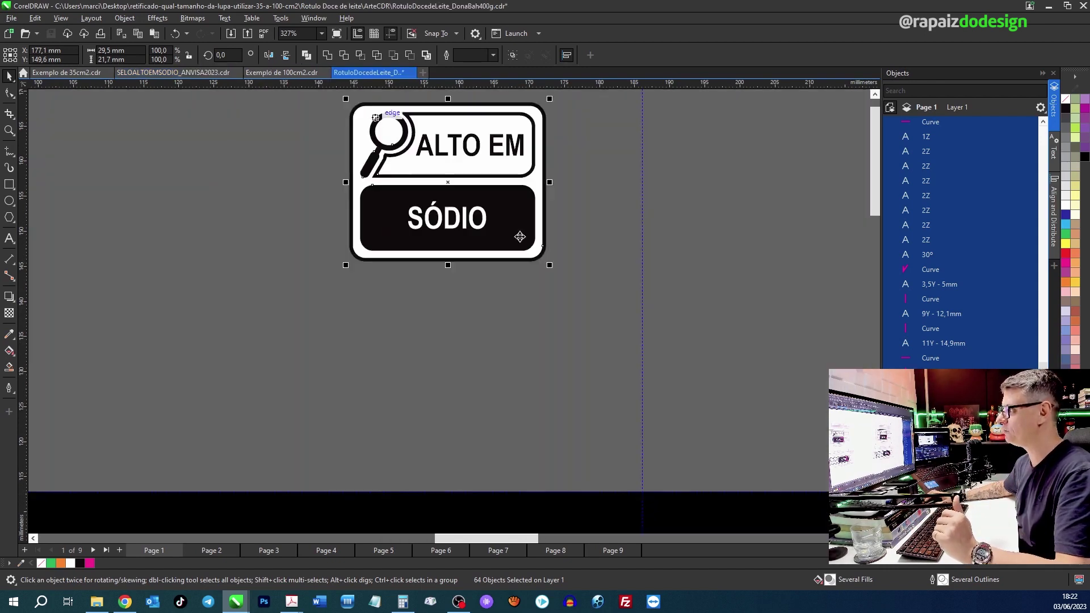
key(ctrl+g)
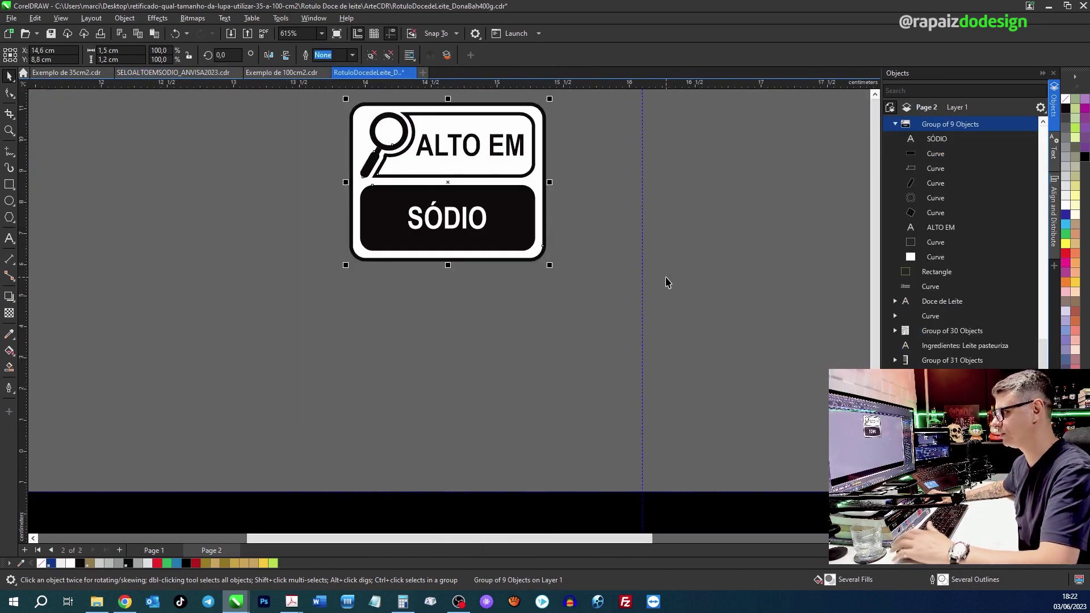
Place the grouped seal inside the front panel's upper-right corner, beside the Dona Baaa logo, and inspect it up close
key(F4)
drag(519, 183, 533, 298)
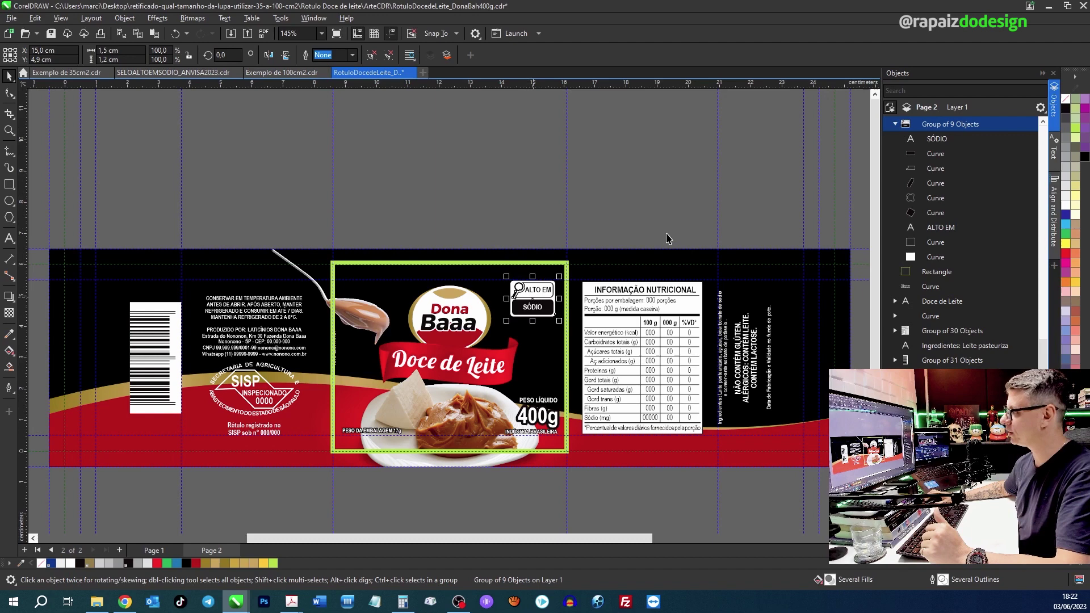
click(645, 199)
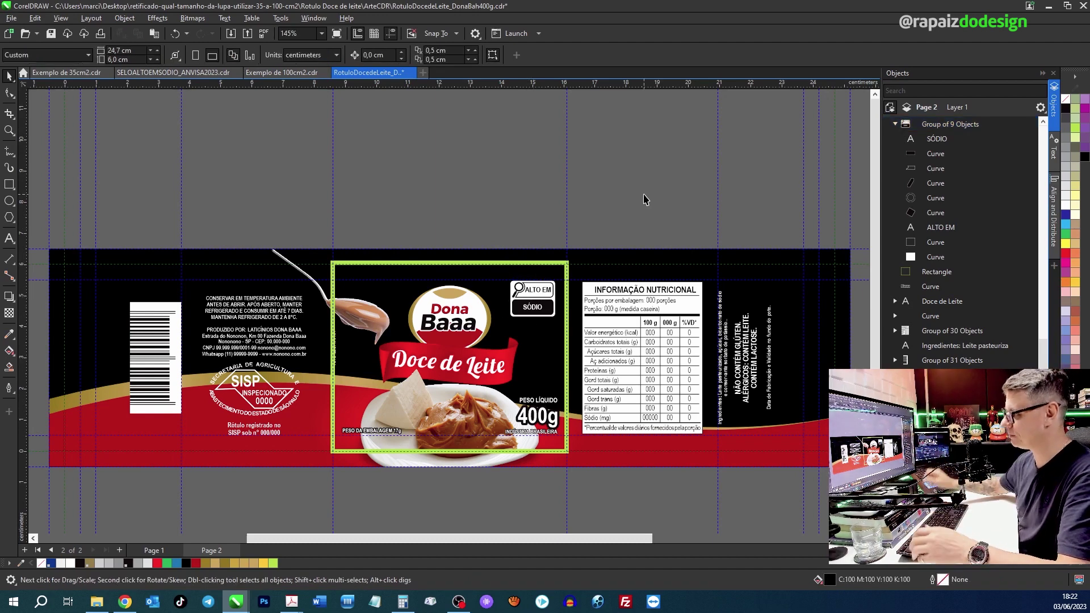
key(z)
drag(494, 271, 581, 335)
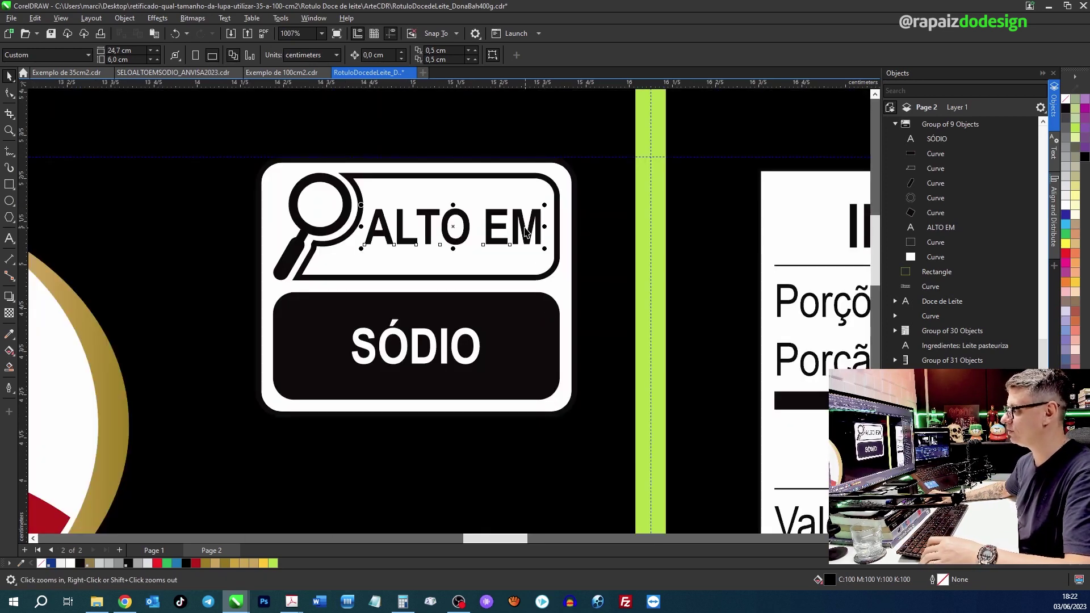
Copy the entire finished label with the SÓDIO seal from Page 2 to Page 1, placing it directly beneath the original label
key(space)
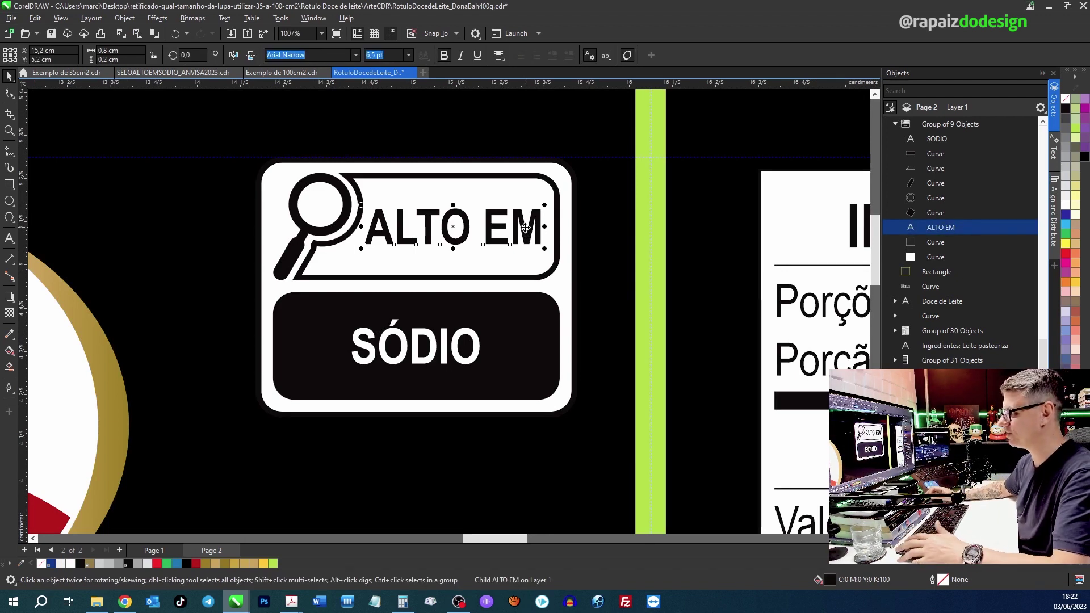
key(F4)
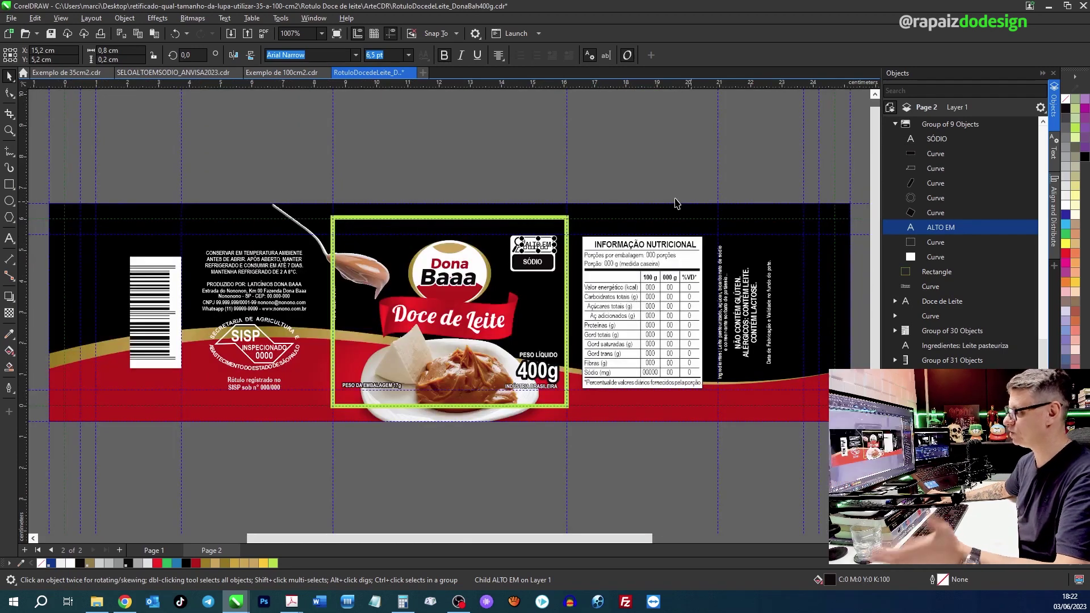
key(Escape)
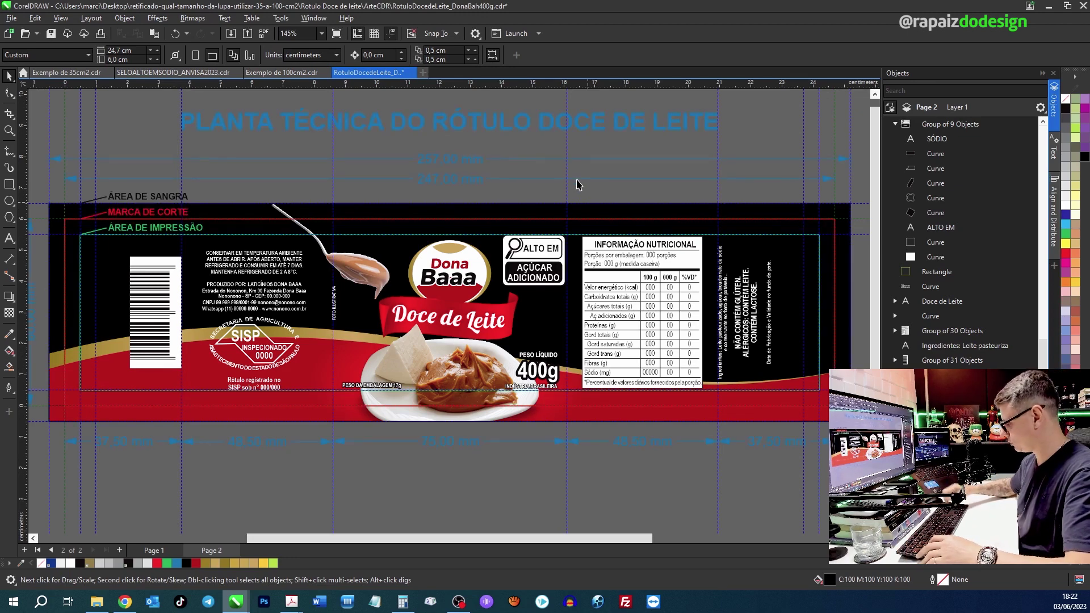
key(Page_Up)
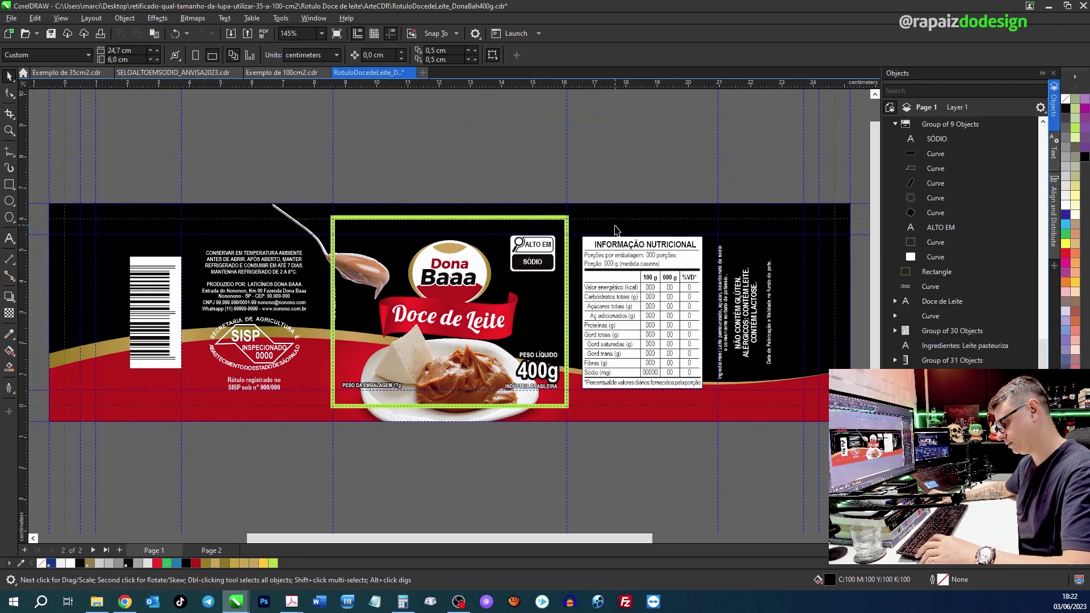
key(ctrl+a)
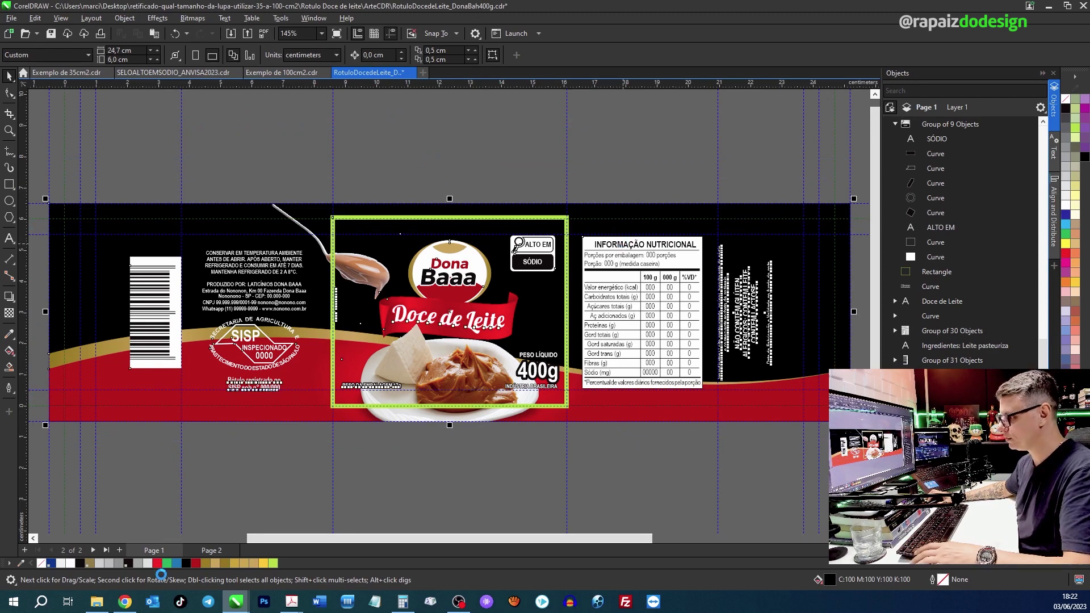
key(Page_Up)
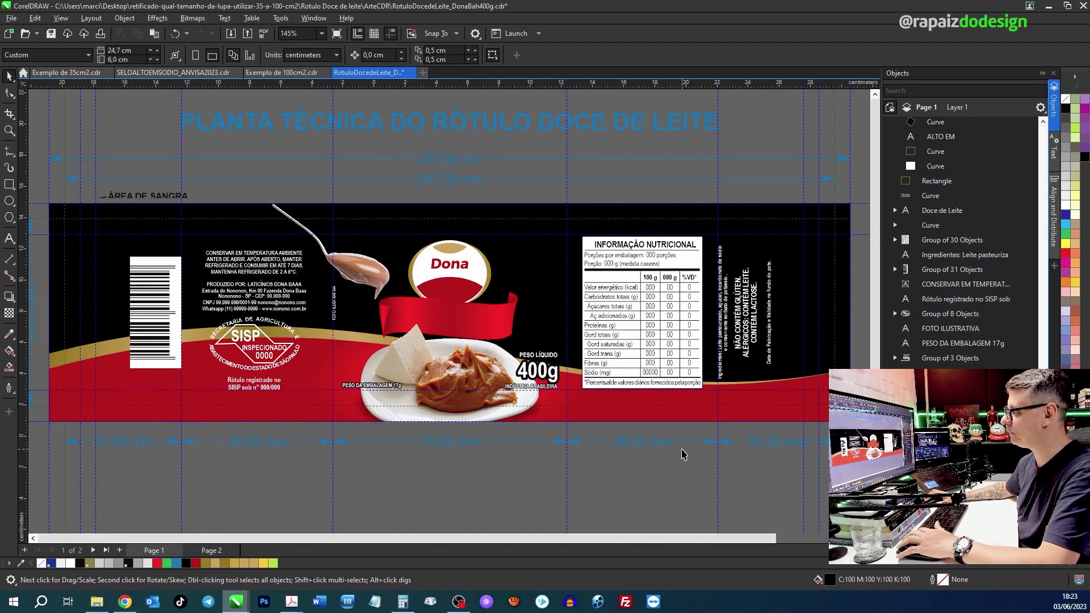
drag(575, 384, 575, 385)
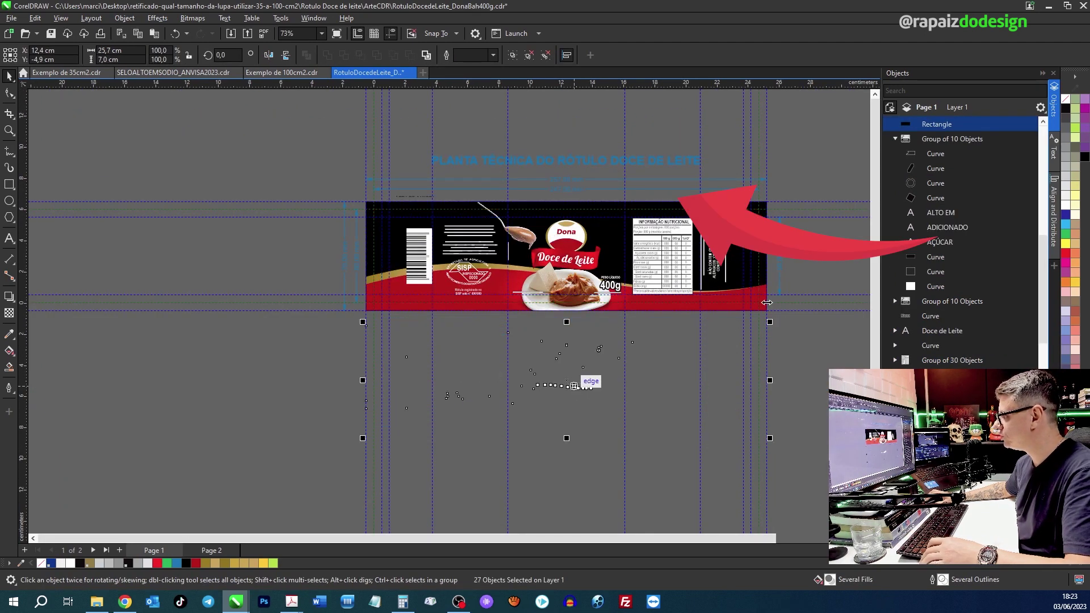
click(803, 261)
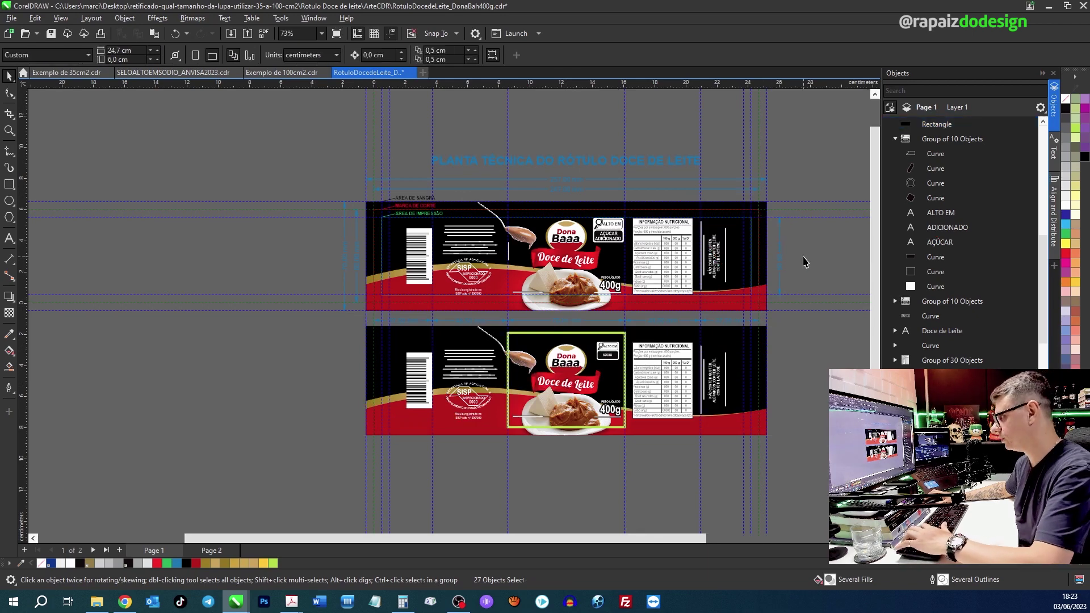
Lock the scaling ratio and place a grouped copy of the original label's ALTO EM AÇÚCAR ADICIONADO seal beside the lower label
scroll(804, 261, up, 1)
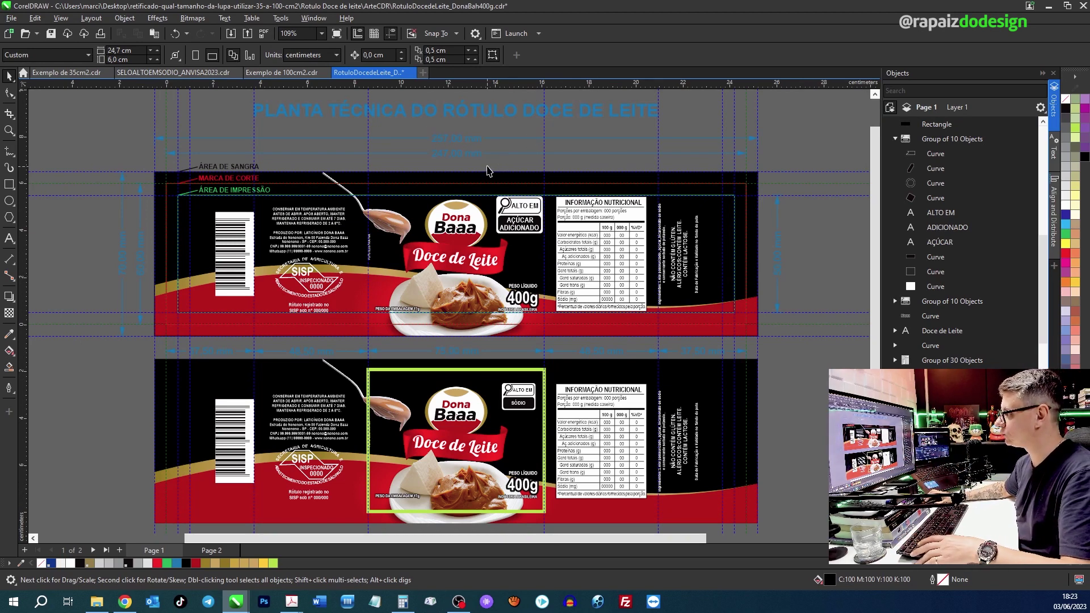
drag(487, 169, 550, 240)
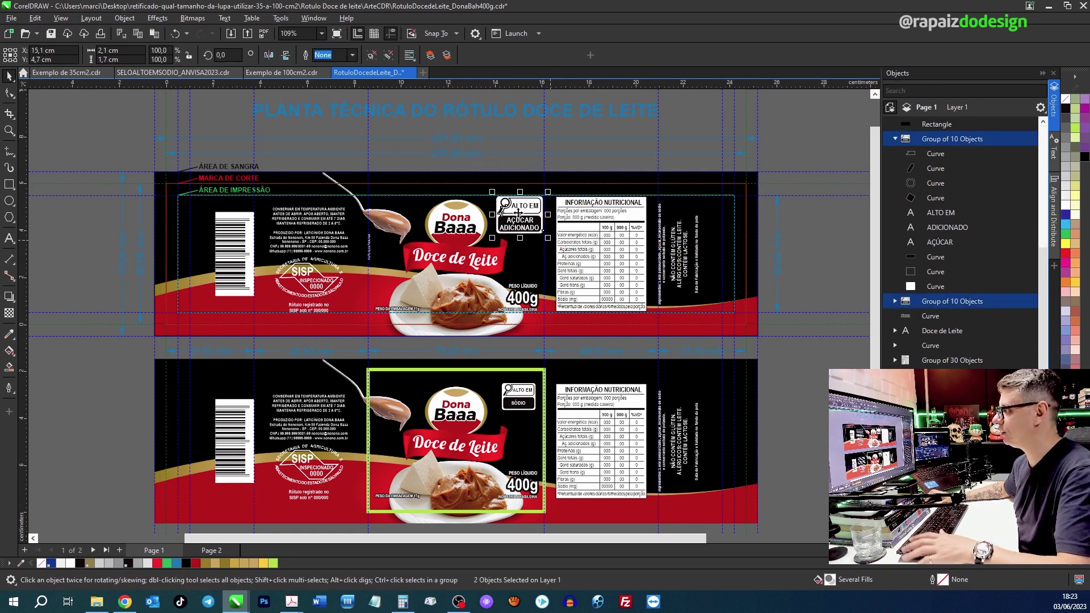
click(521, 404)
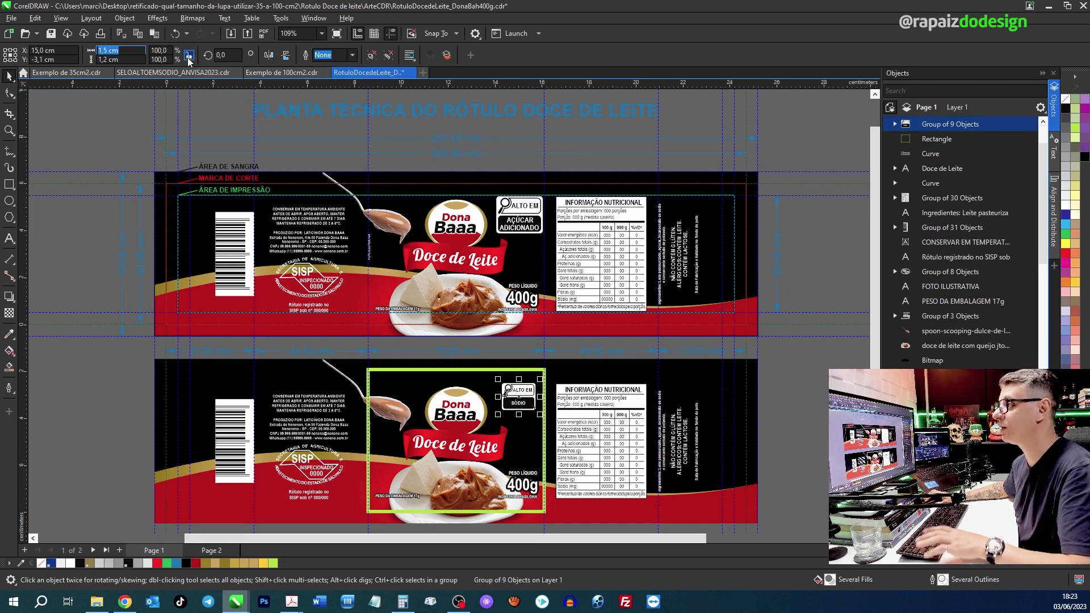
click(188, 56)
click(523, 213)
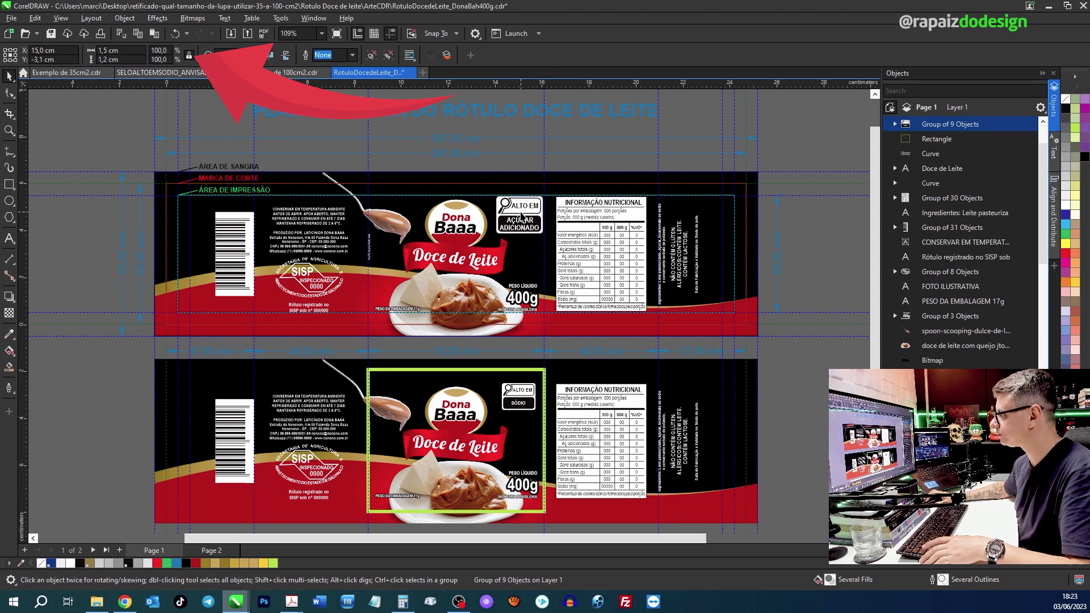
drag(522, 213, 798, 412)
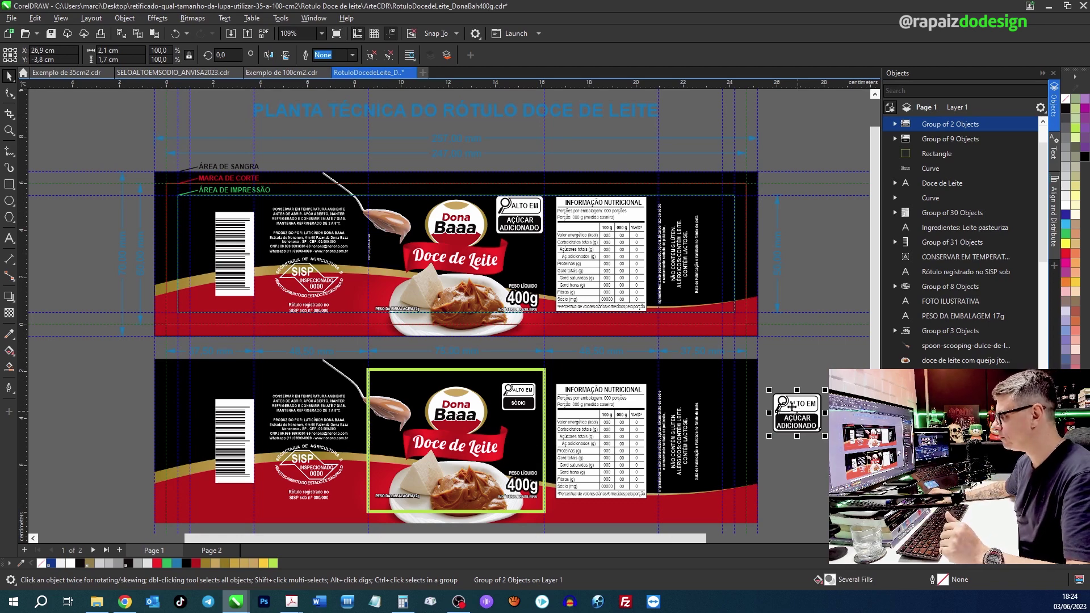
Scale the copied AÇÚCAR ADICIONADO seal proportionally to 1,5 cm wide and put it in place of the lower label's SÓDIO seal
click(512, 400)
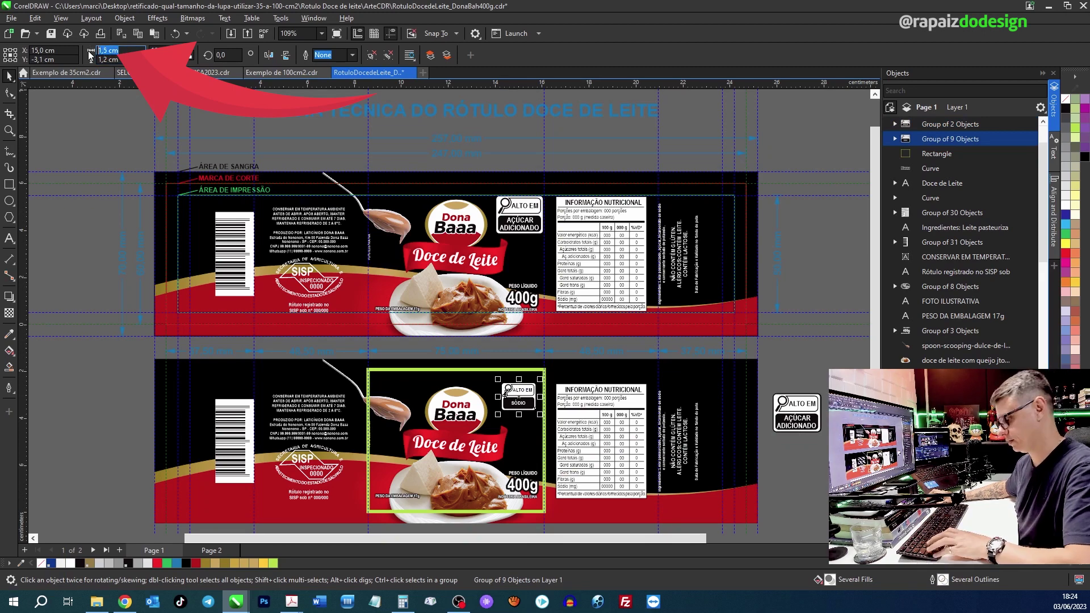
click(805, 424)
double_click(105, 49)
text(1,5)
key(Return)
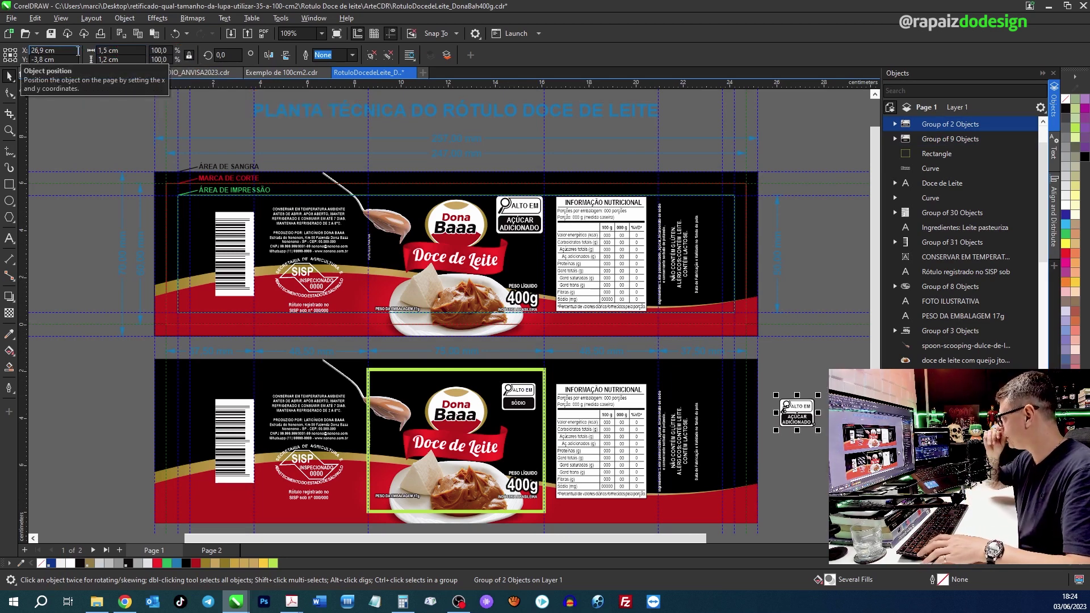
click(522, 404)
drag(797, 414, 516, 397)
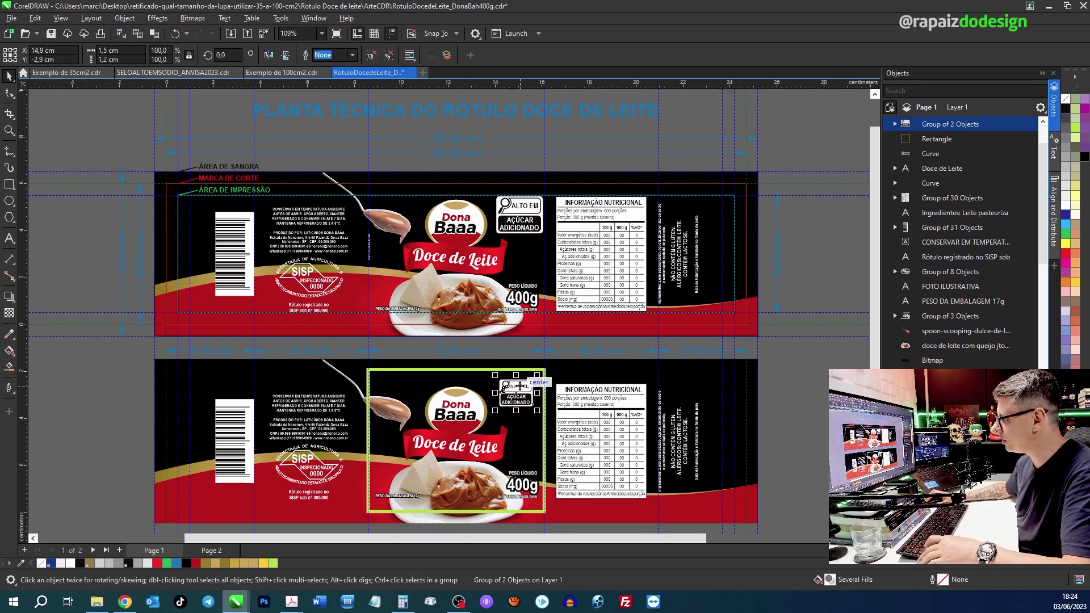
Set the font size of the resized seal's ALTO EM text to 6,5 pt
ctrl+click(516, 386)
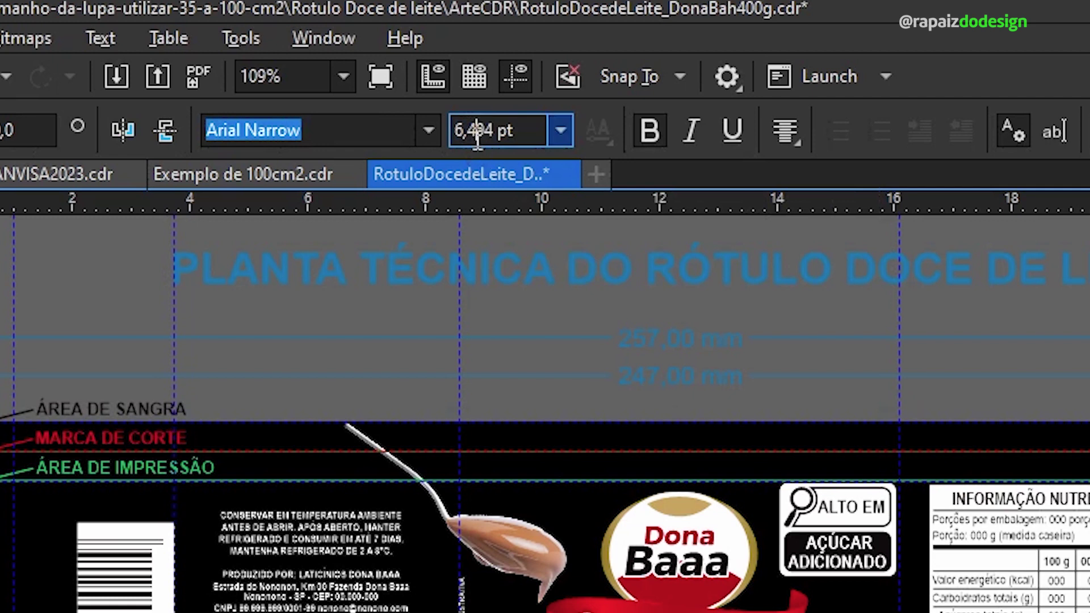
drag(465, 130, 499, 136)
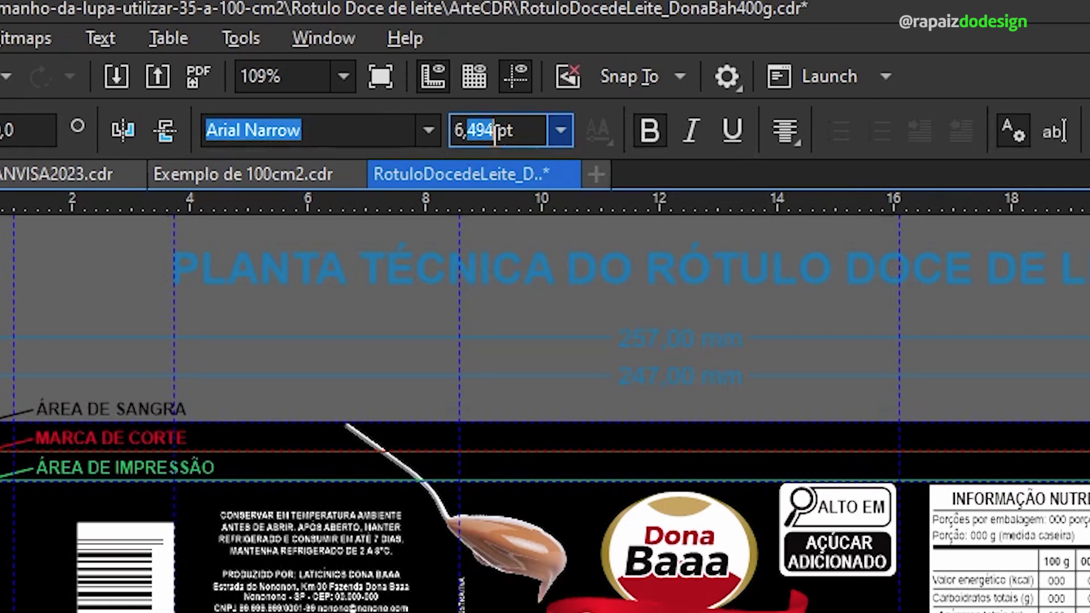
text(5)
key(Return)
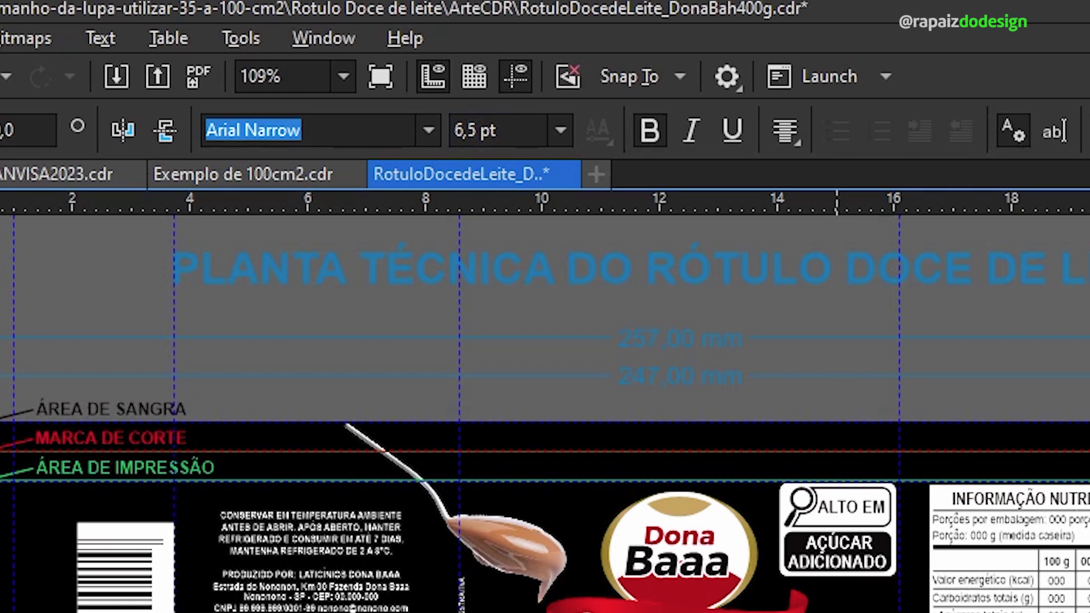
Set the font size of the resized seal's ADICIONADO and AÇÚCAR texts to 6,5 pt each
key(Tab)
key(Tab)
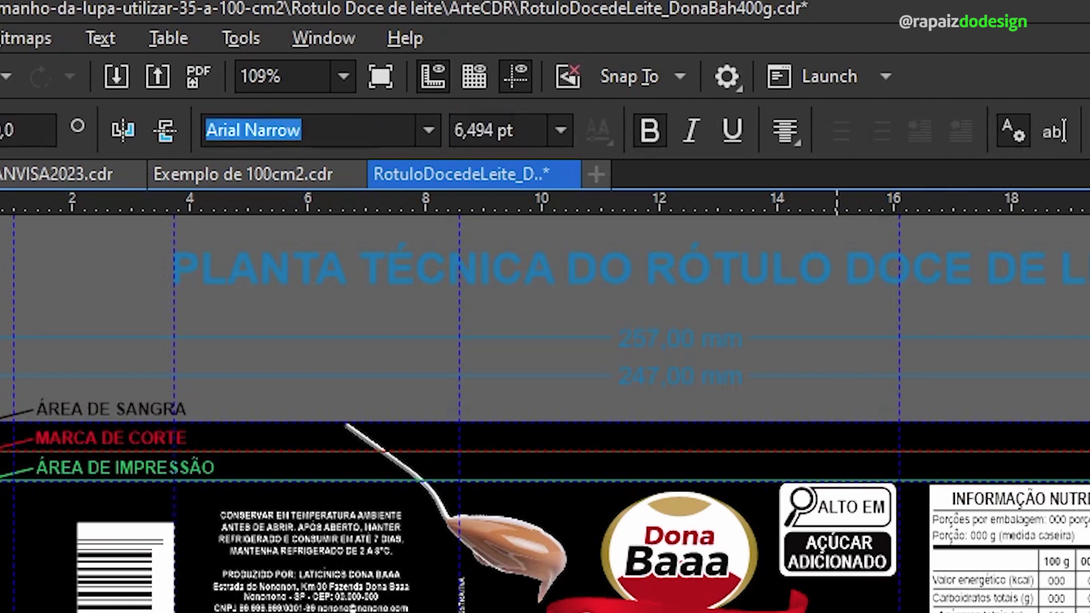
scroll(530, 395, up, 3)
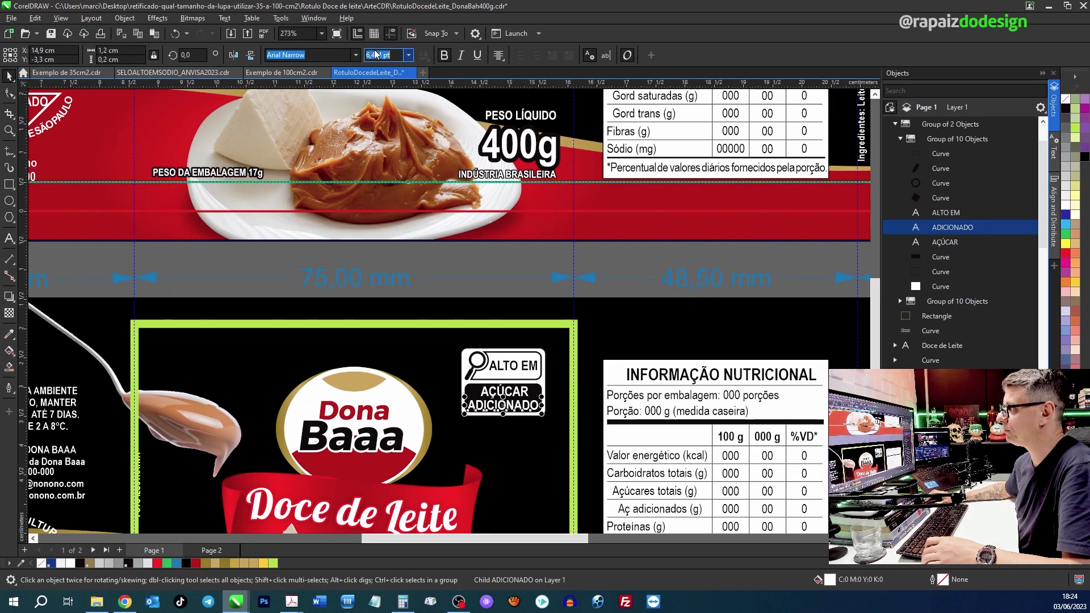
text(5)
key(Return)
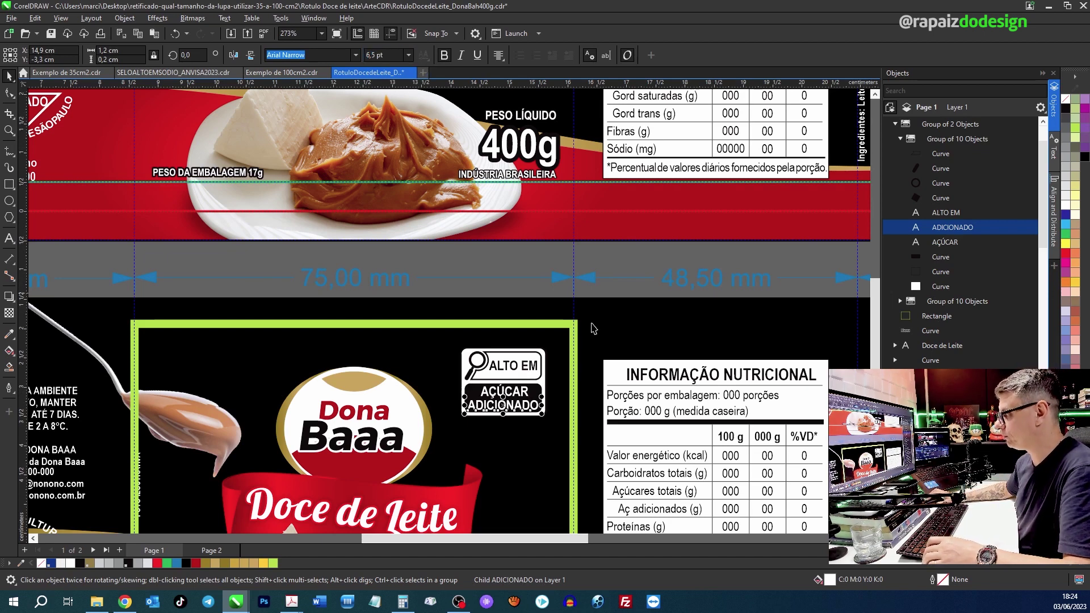
ctrl+click(516, 396)
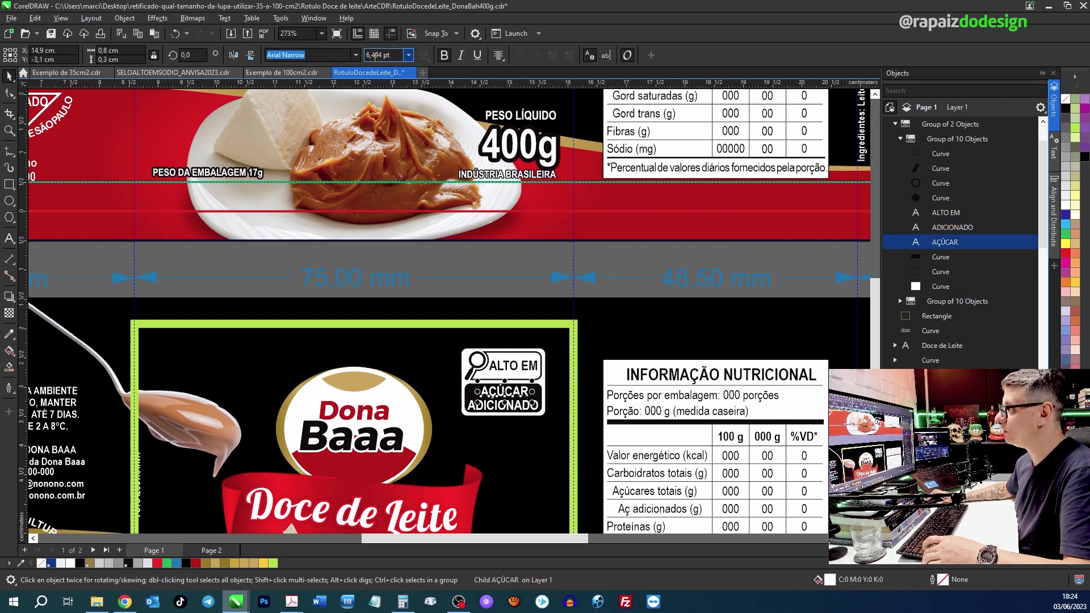
double_click(372, 54)
text(6,5)
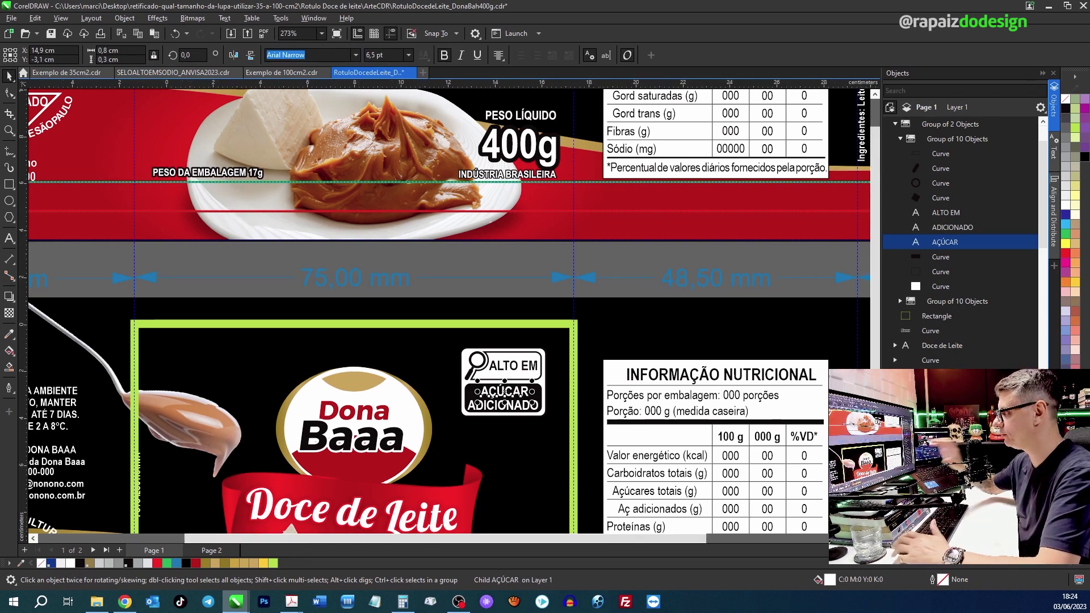
key(F4)
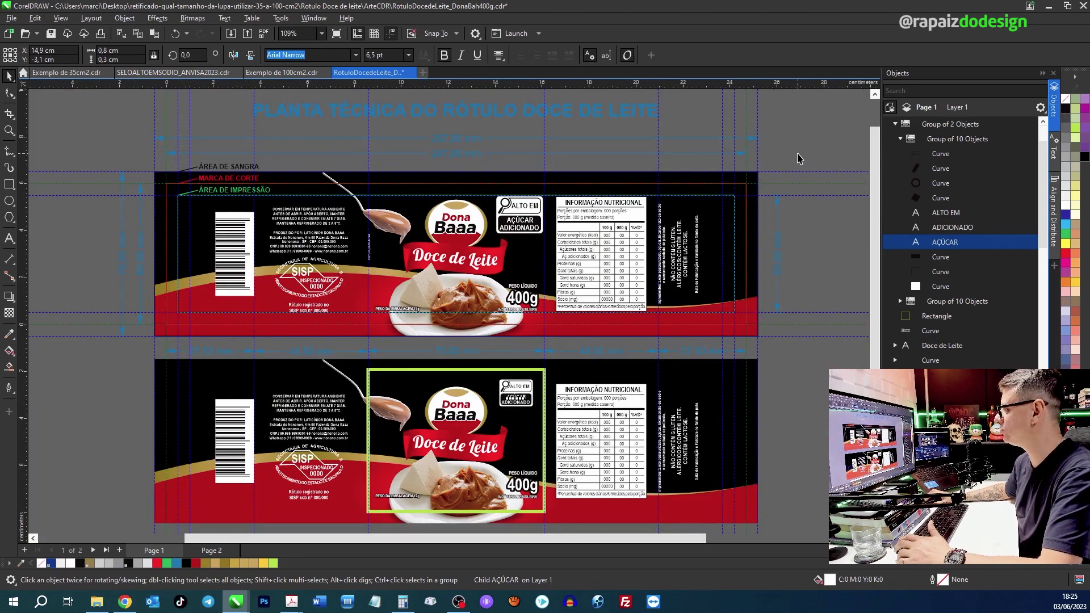
click(796, 159)
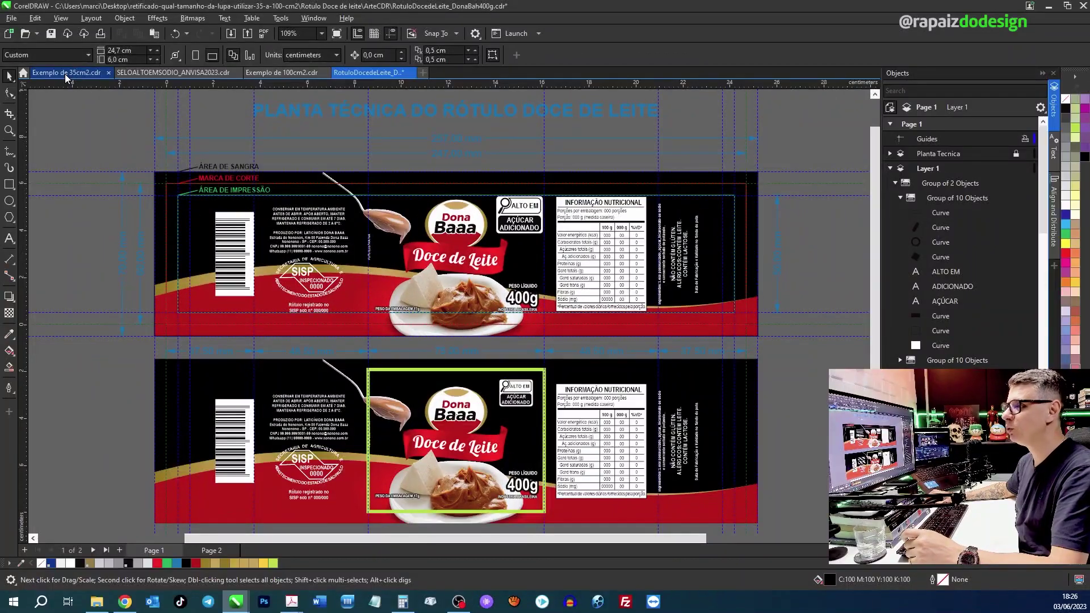
Switch to Exemplo de 35cm2.cdr and calculate 1% of the 35 cm² panel area with the calculator
click(65, 74)
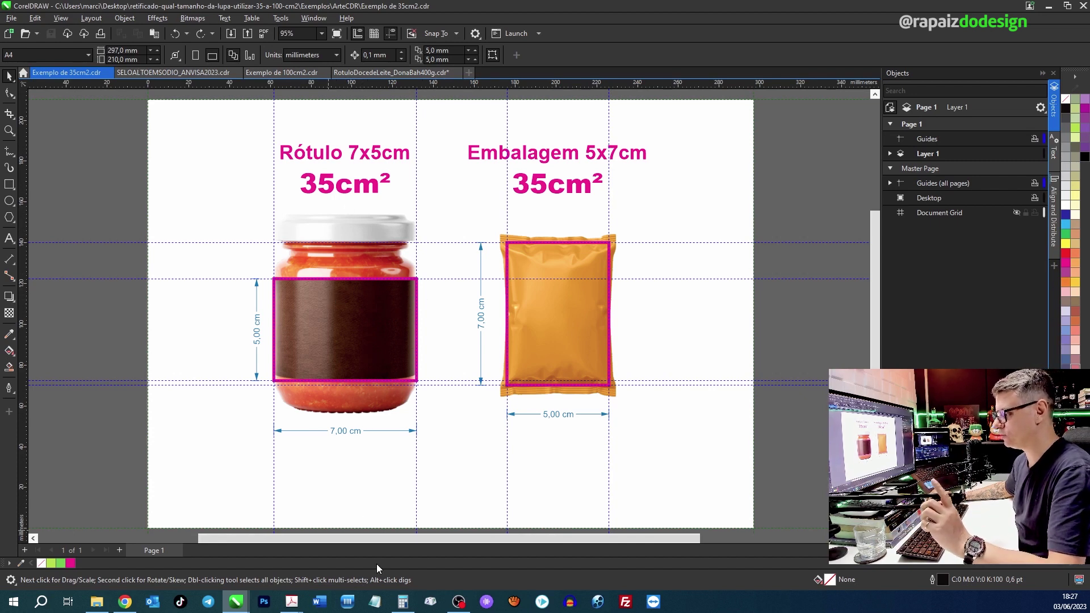
click(401, 603)
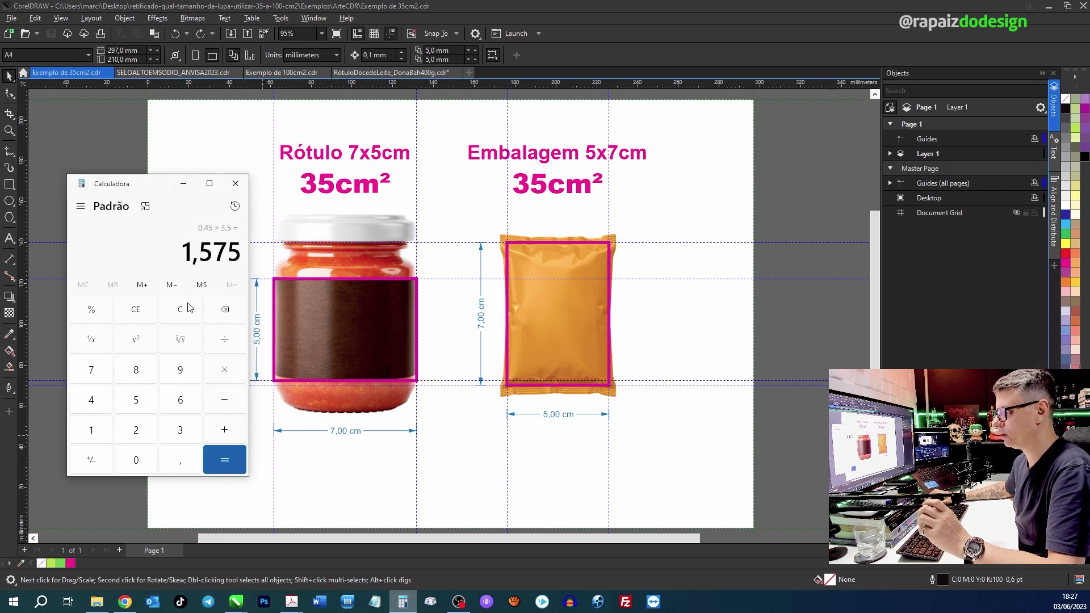
click(190, 309)
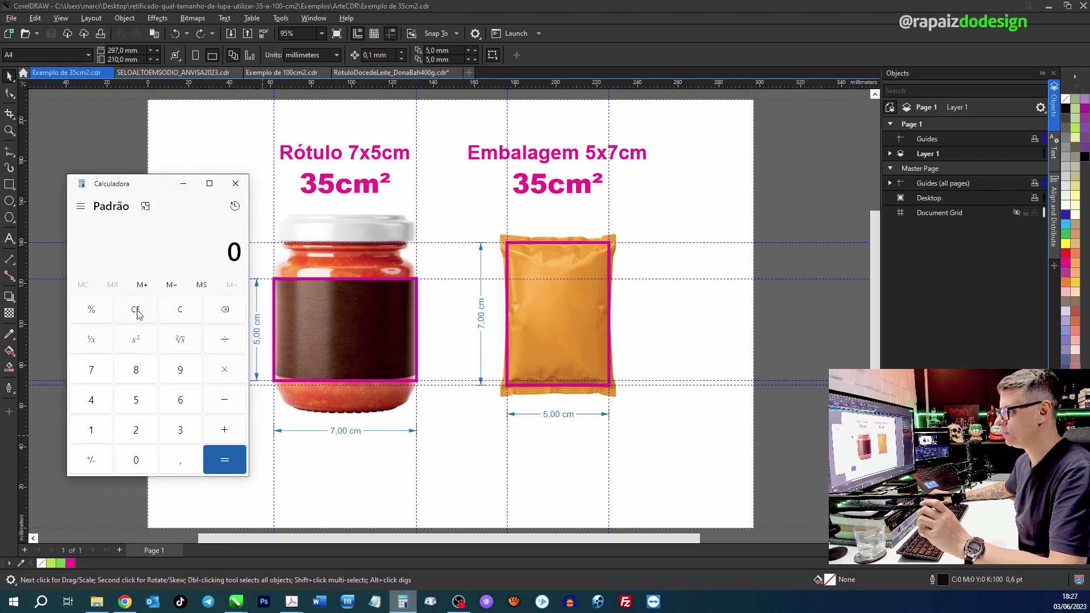
text(35)
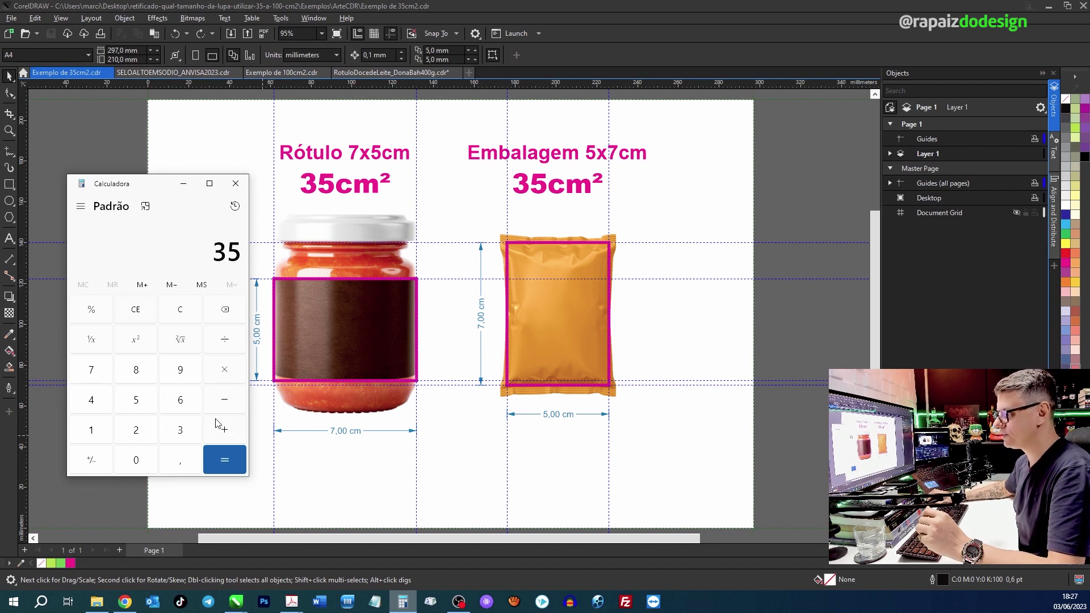
click(230, 372)
click(91, 427)
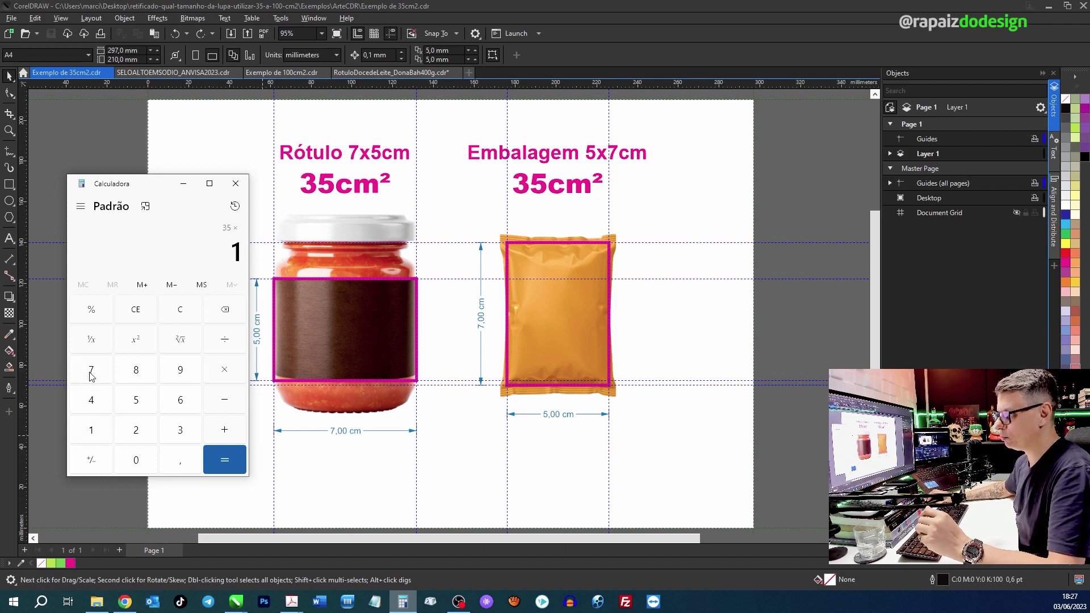
click(90, 310)
click(226, 457)
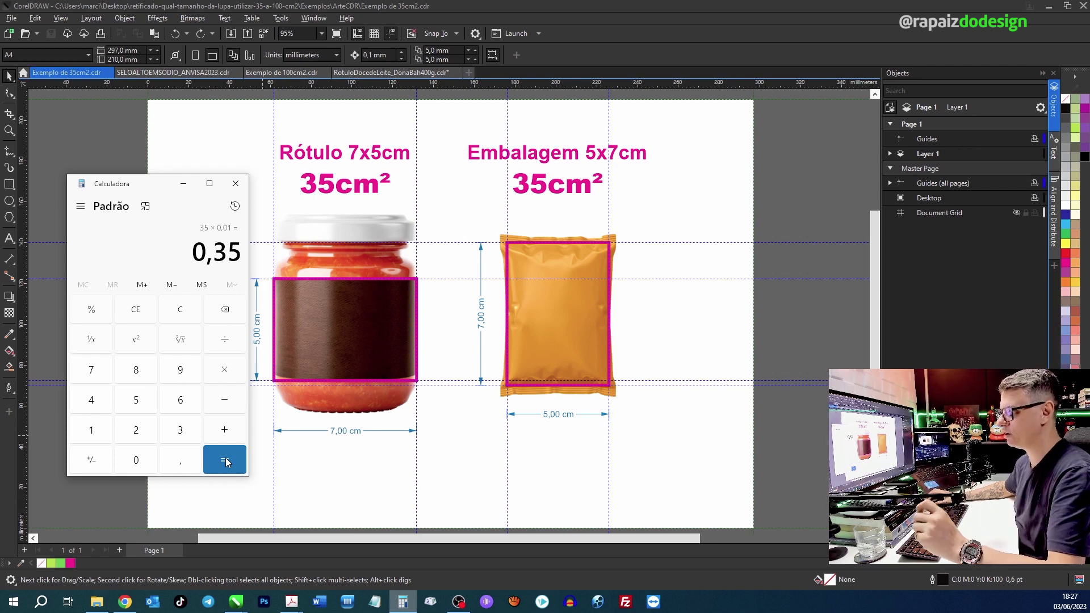
Check the one-nutrient occupation percentage for 35 to 100 cm² panels in the nutritional labelling presentation PDF and return to the calculator
click(291, 601)
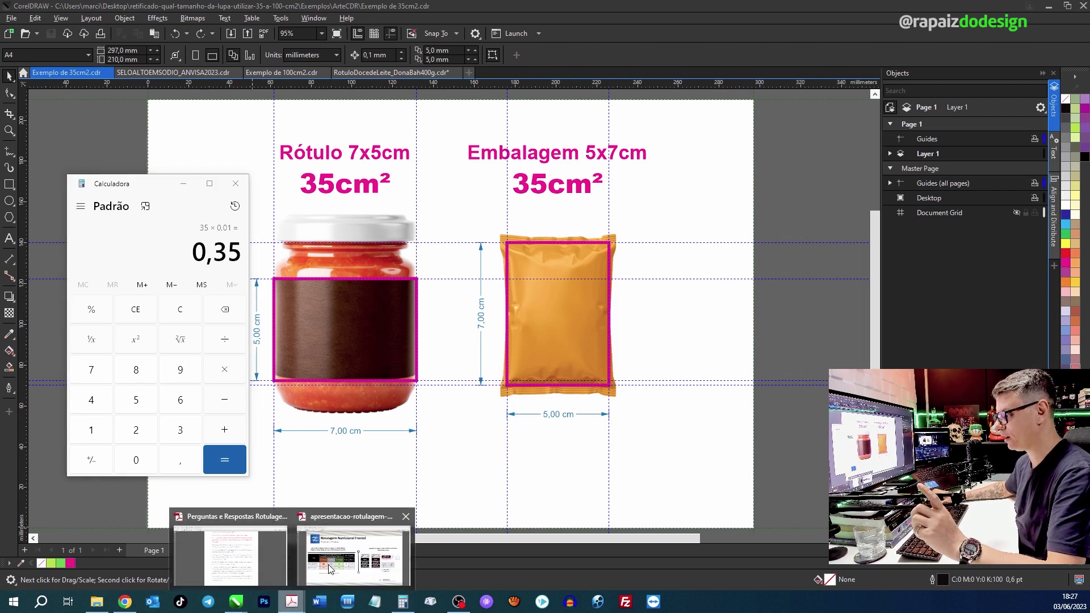
click(329, 569)
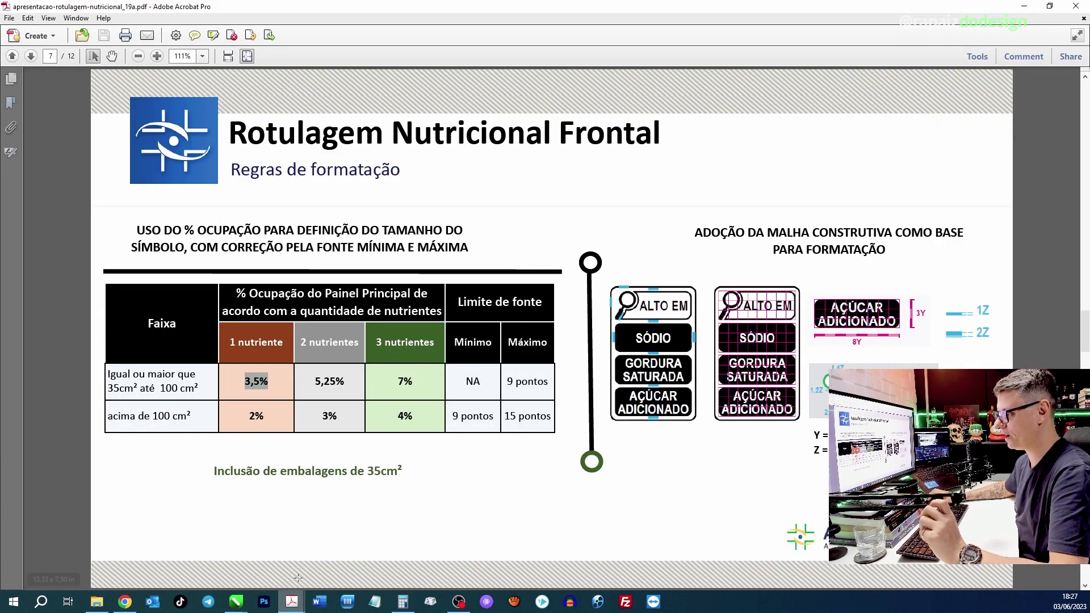
click(402, 601)
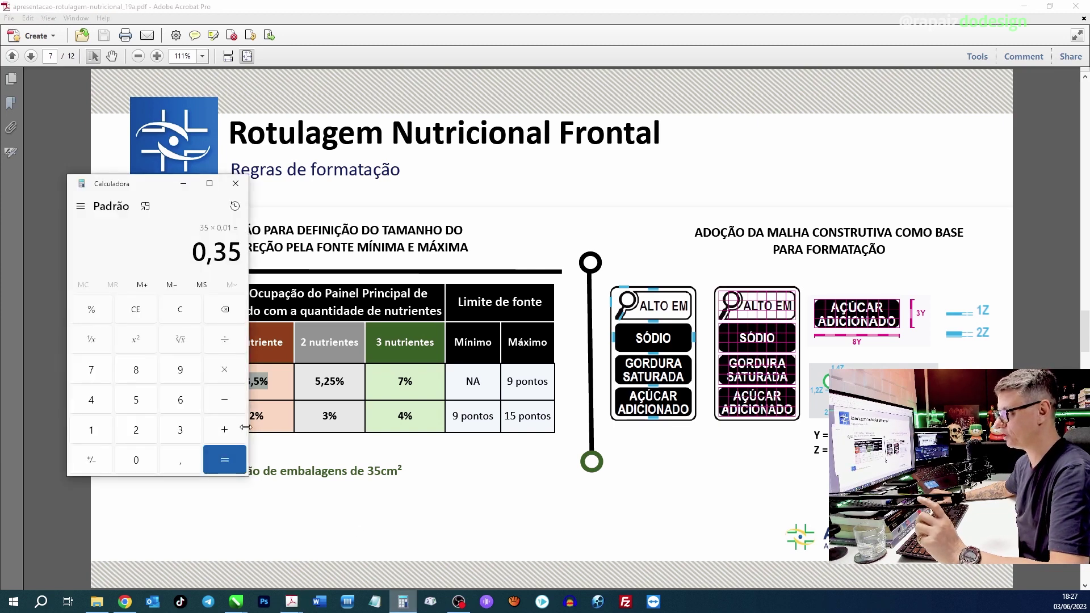
Multiply the calculated 1% of the 35 cm² panel area by 3,5 to get the one-nutrient seal area
click(226, 369)
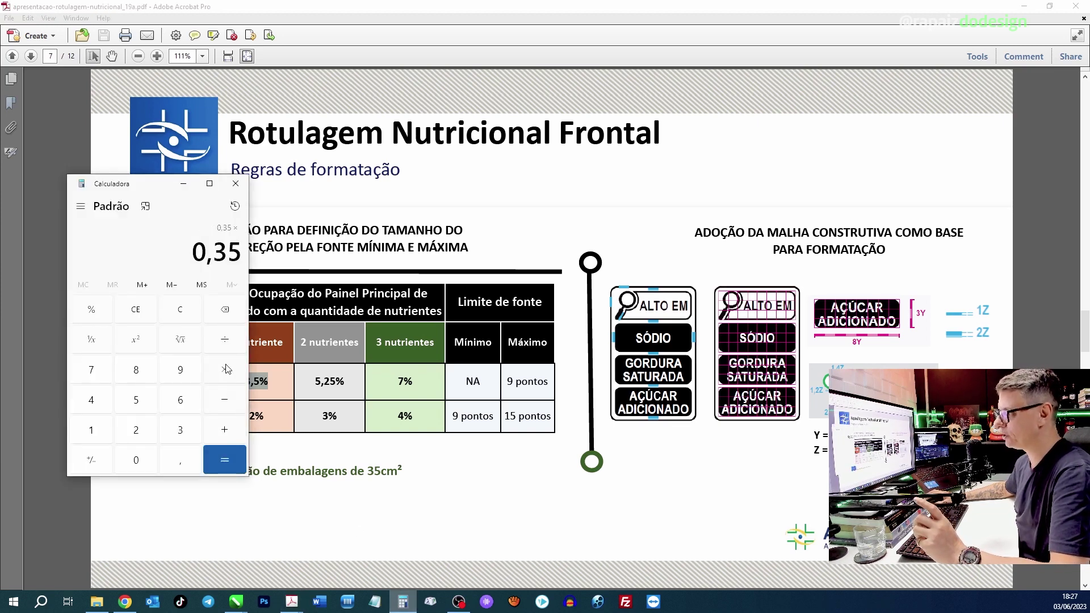
click(192, 432)
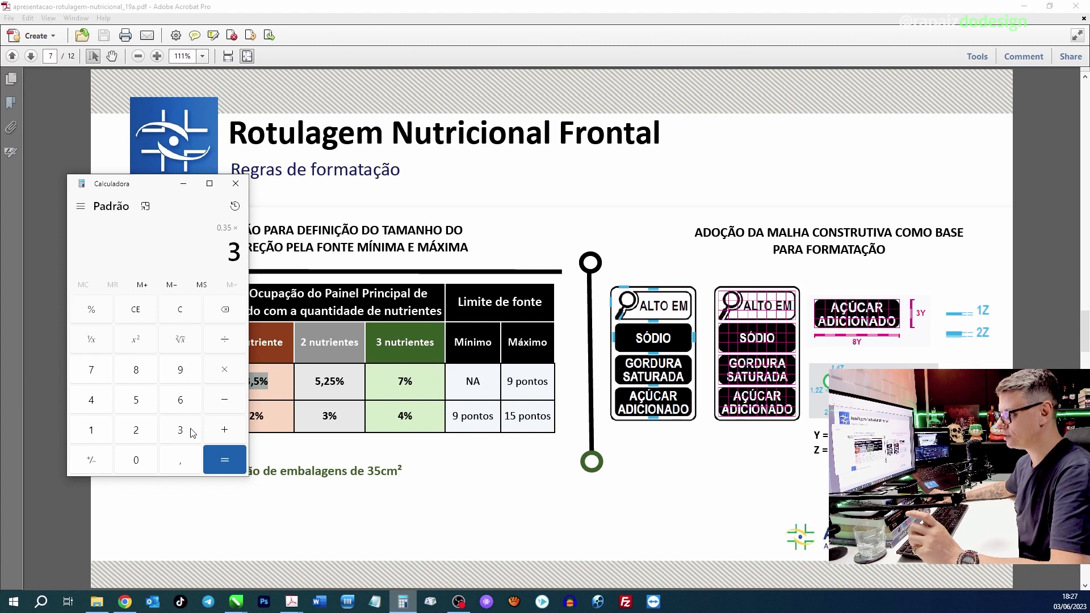
click(185, 463)
click(138, 404)
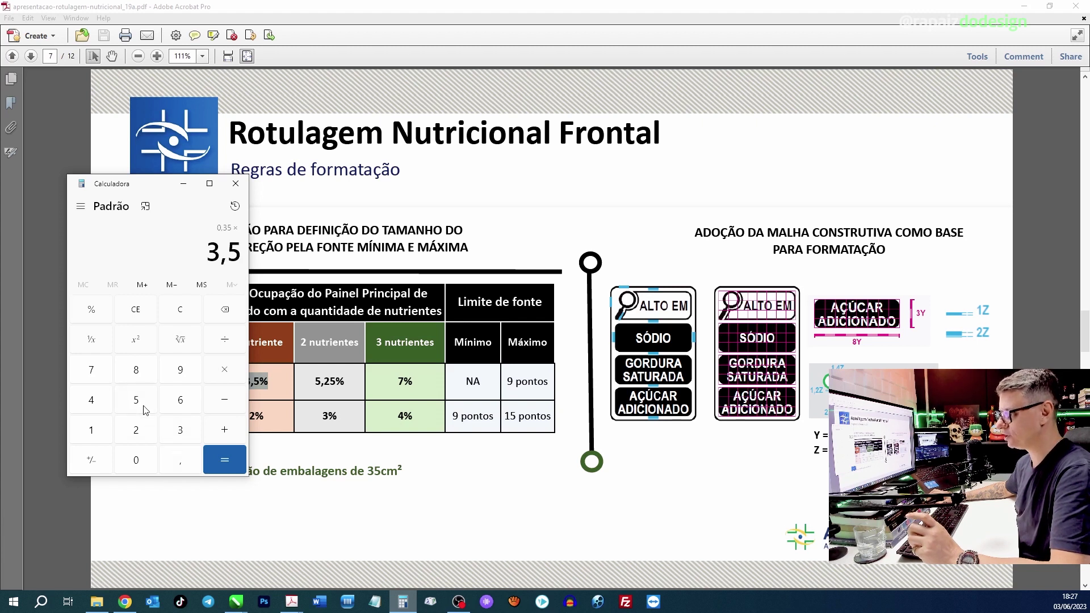
click(221, 465)
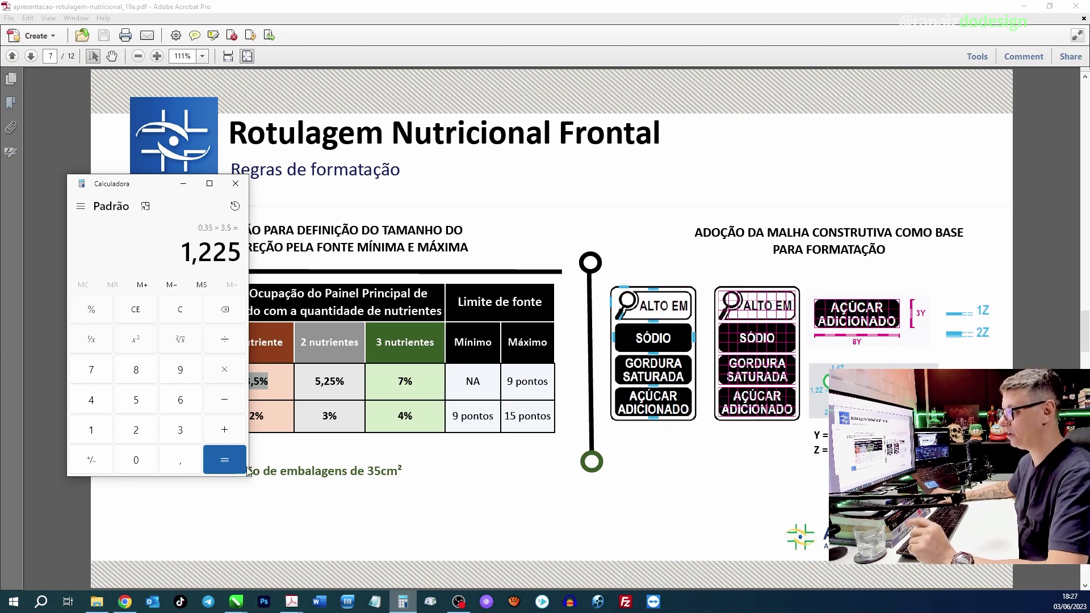
Switch to SELOALTOEMSODIO_ANVISA2023.cdr in CorelDRAW and copy the stacked ALTO EM SÓDIO seal with 5,4 pt fonts and FOP of 1,23 cm²
click(237, 603)
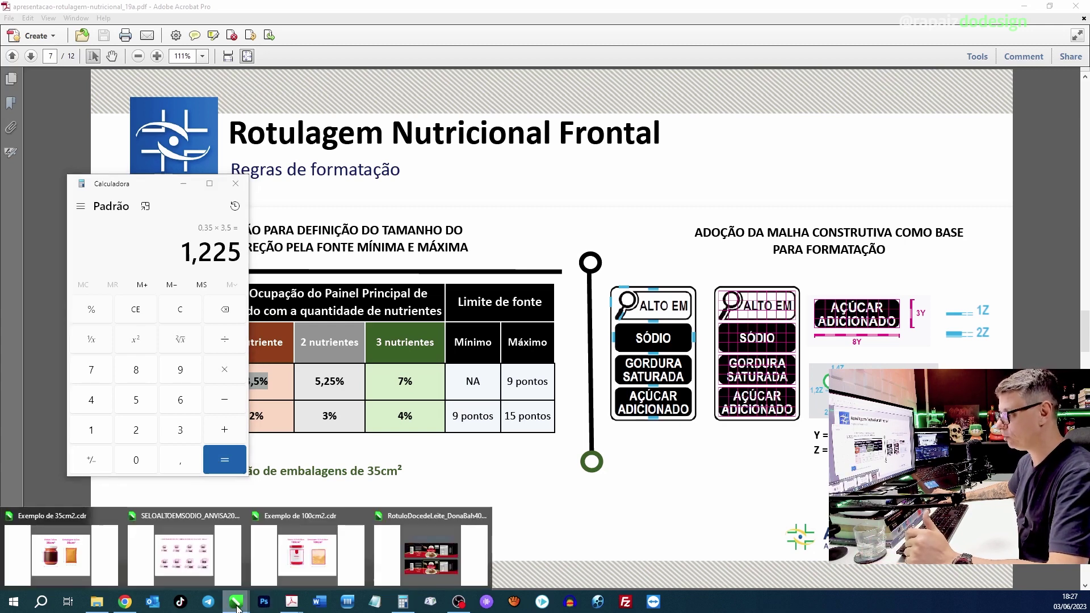
click(72, 548)
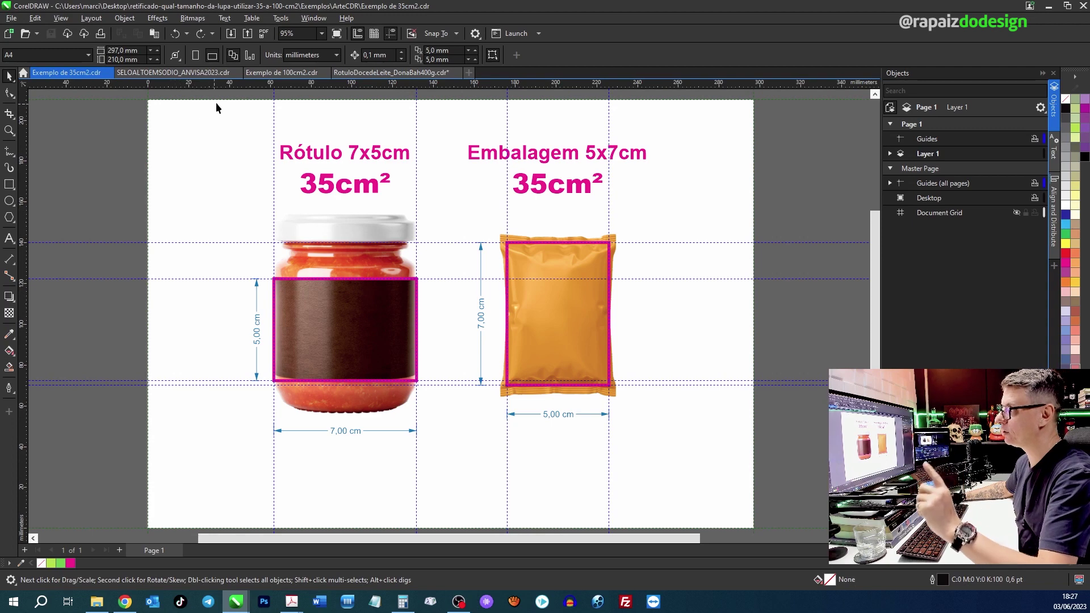
click(176, 73)
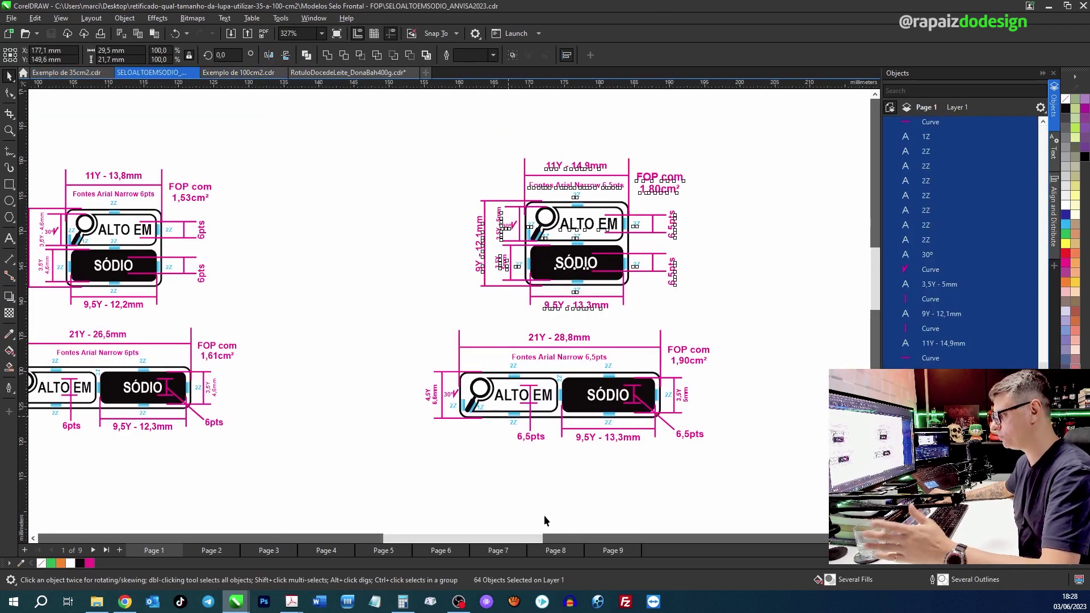
drag(519, 543, 379, 549)
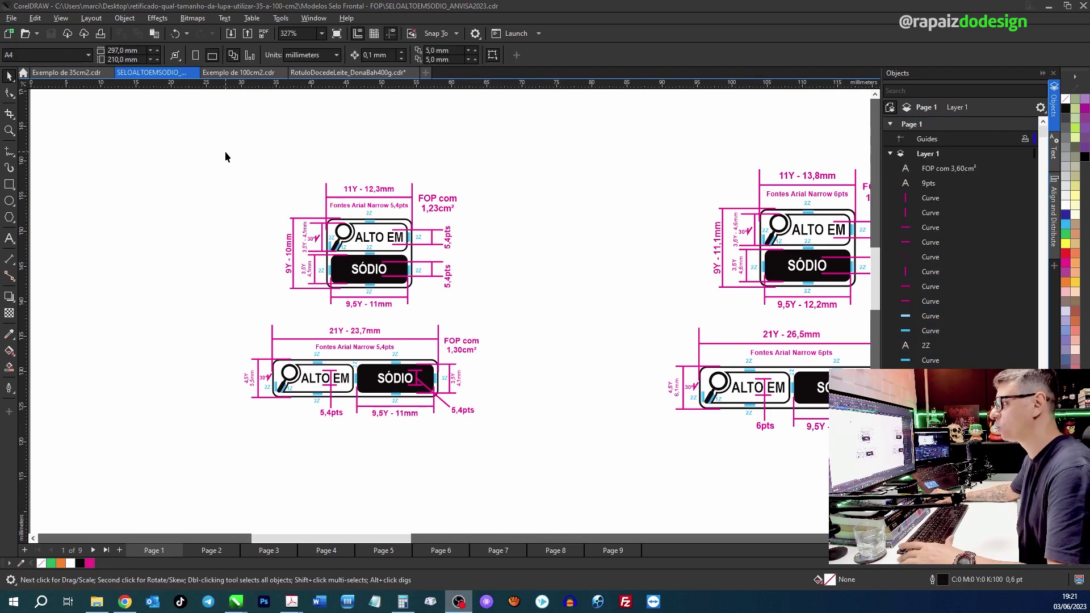
drag(493, 321, 497, 321)
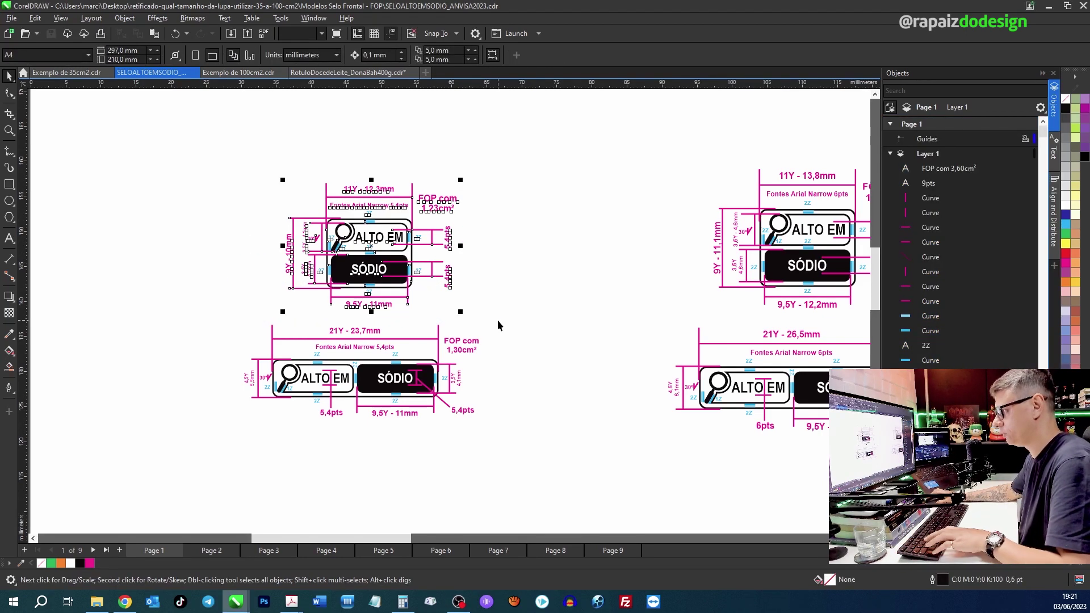
Paste the SÓDIO seal into Exemplo de 35cm2.cdr and place it in the upper right corner of the jar's label
click(55, 76)
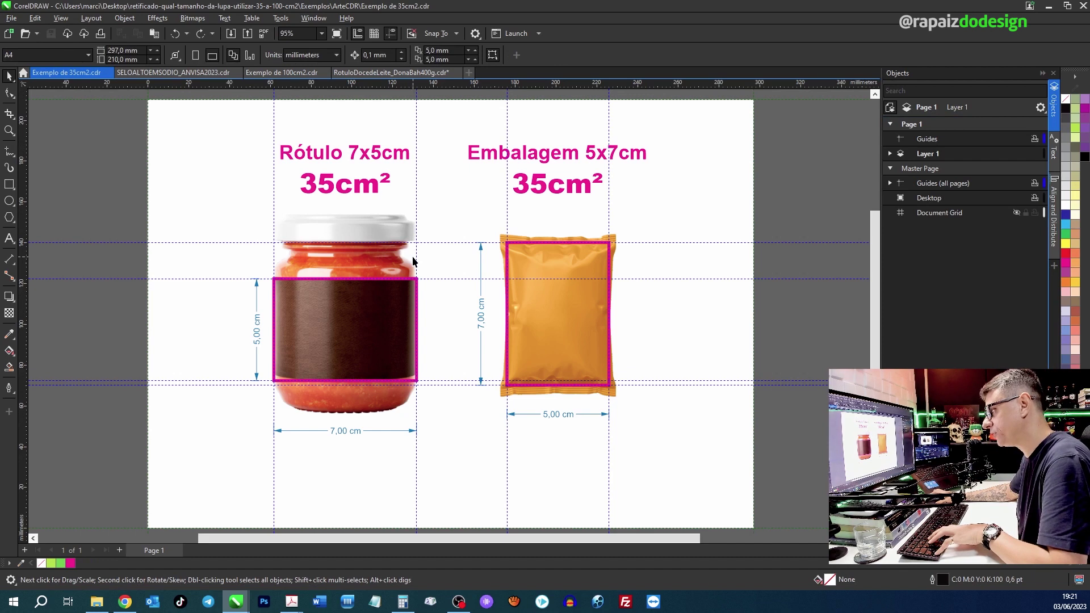
key(ctrl+v)
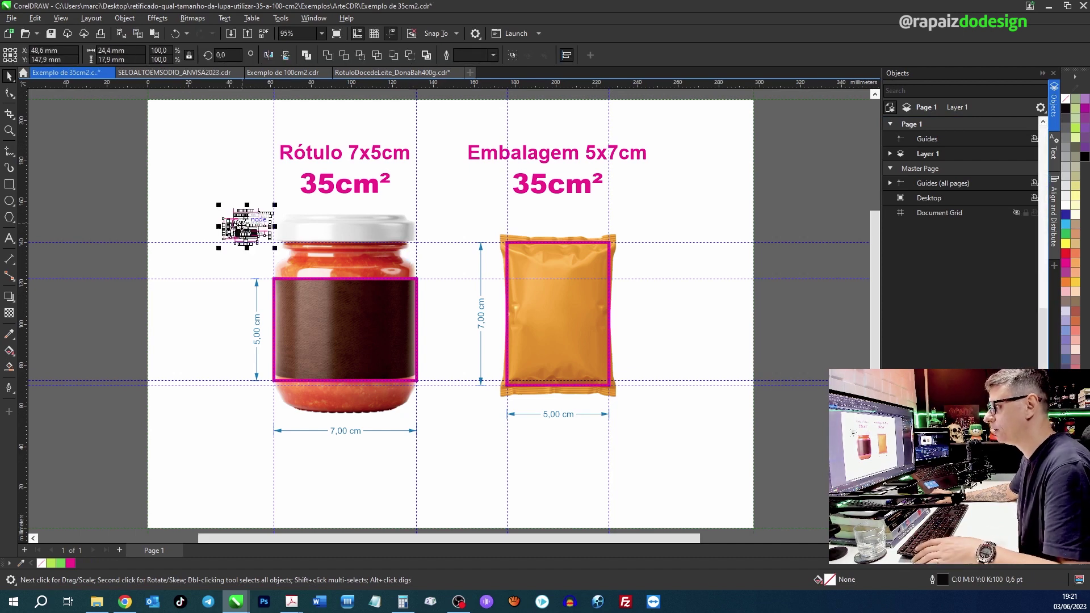
key(ctrl+u)
drag(265, 233, 389, 302)
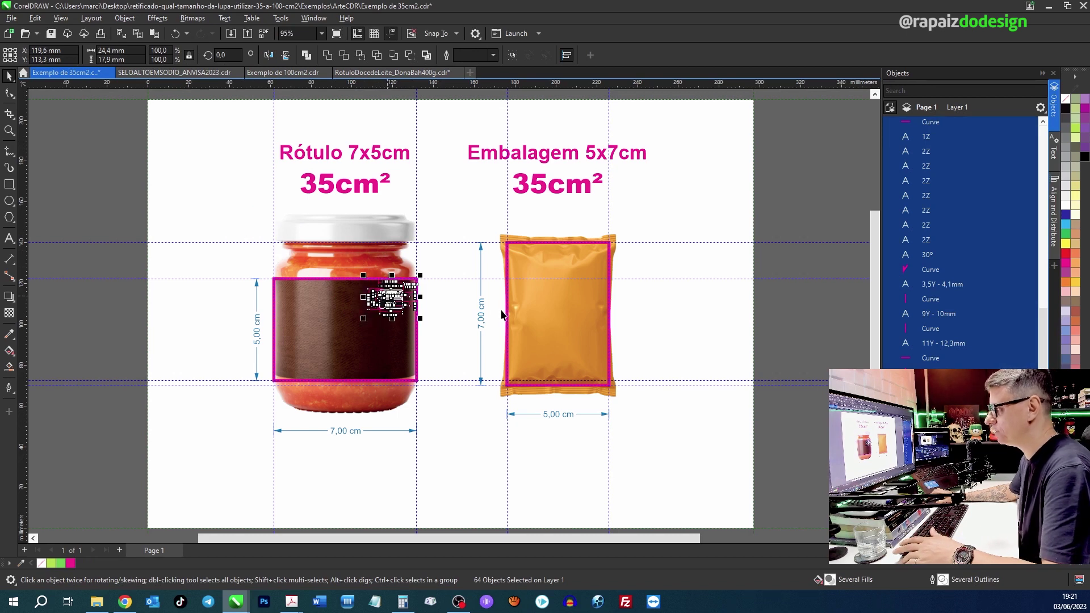
Place a copy of the seal in the packet's upper right corner and shift the jar's seal fully inside its label outline
click(441, 207)
drag(344, 264, 444, 329)
mouse_move(397, 298)
mouse_down()
mouse_move(588, 268)
mouse_move(378, 319)
mouse_move(391, 309)
mouse_up()
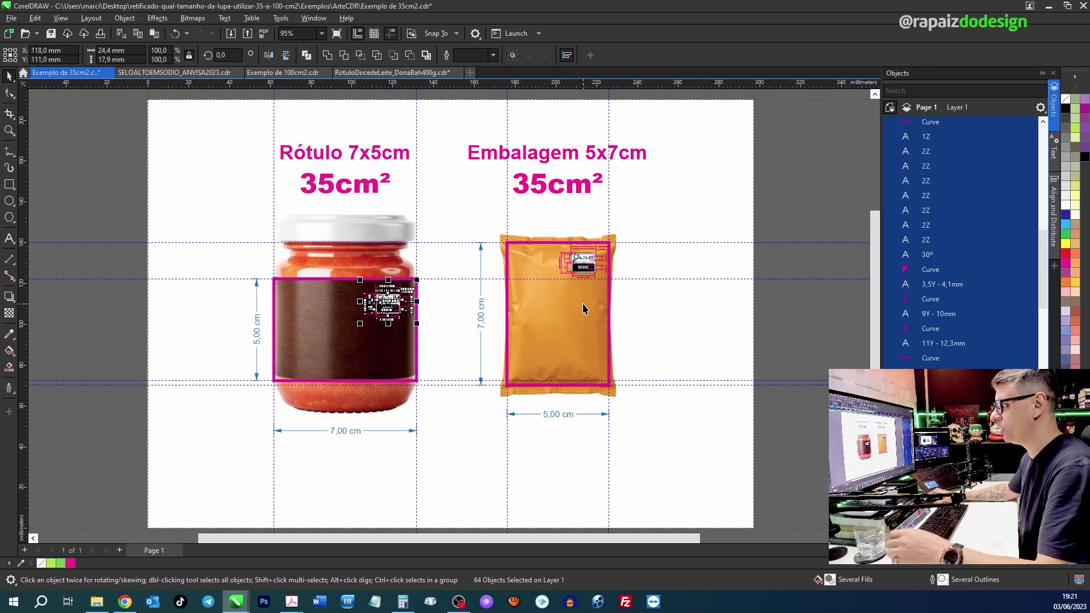
click(717, 202)
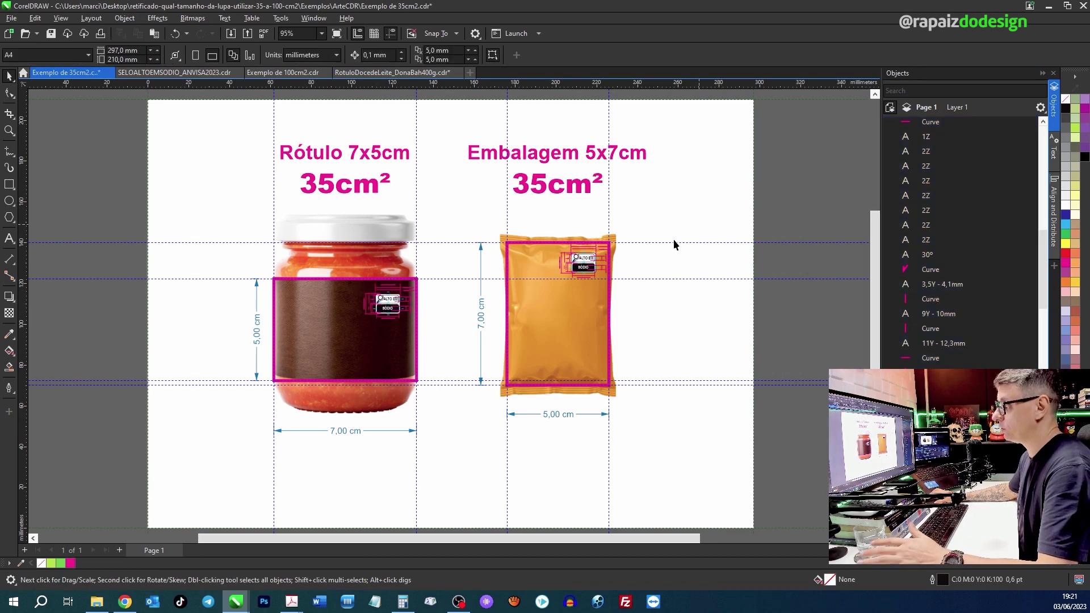
Duplicate the jar's heading below the artwork and reword it, centred: "Quando rótulos e embalagens tiverem 35cm² ou 100cm² Fontes com tamanho de 5,4pts até 9pts"
click(357, 150)
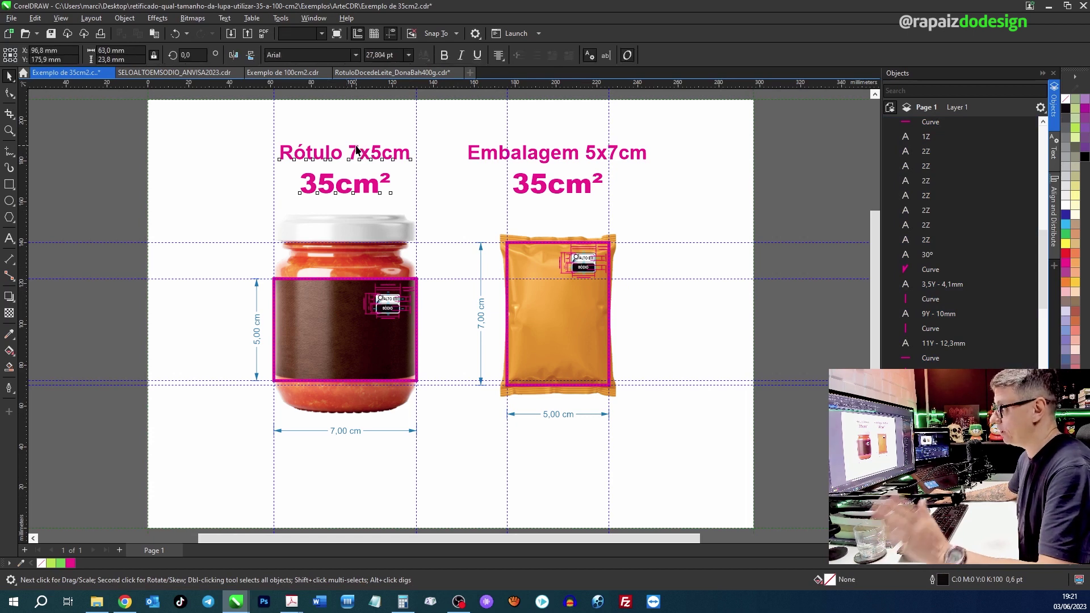
drag(374, 216, 393, 458)
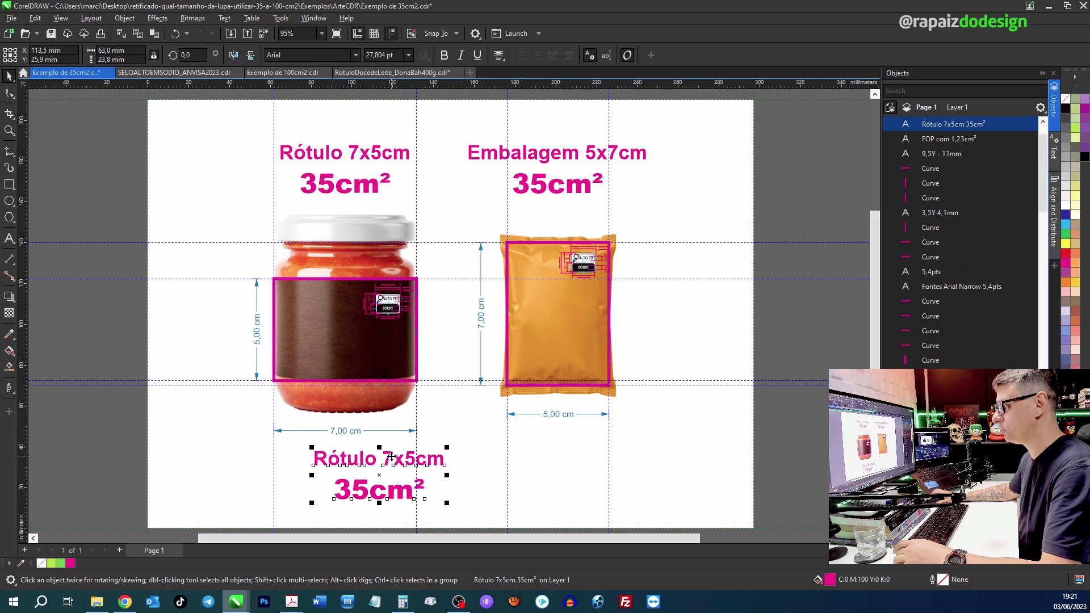
double_click(392, 457)
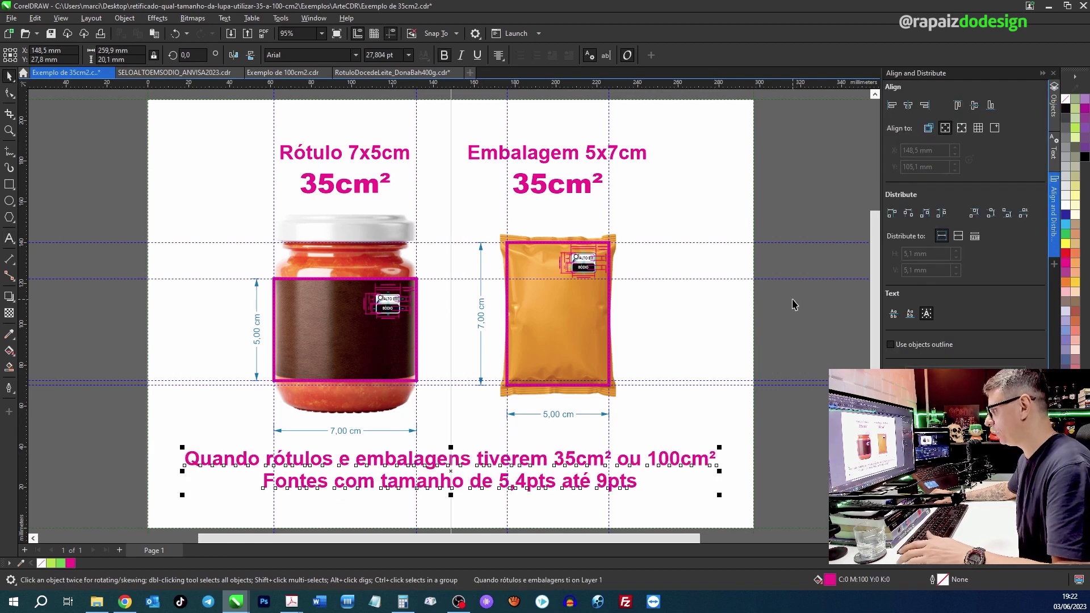
click(792, 305)
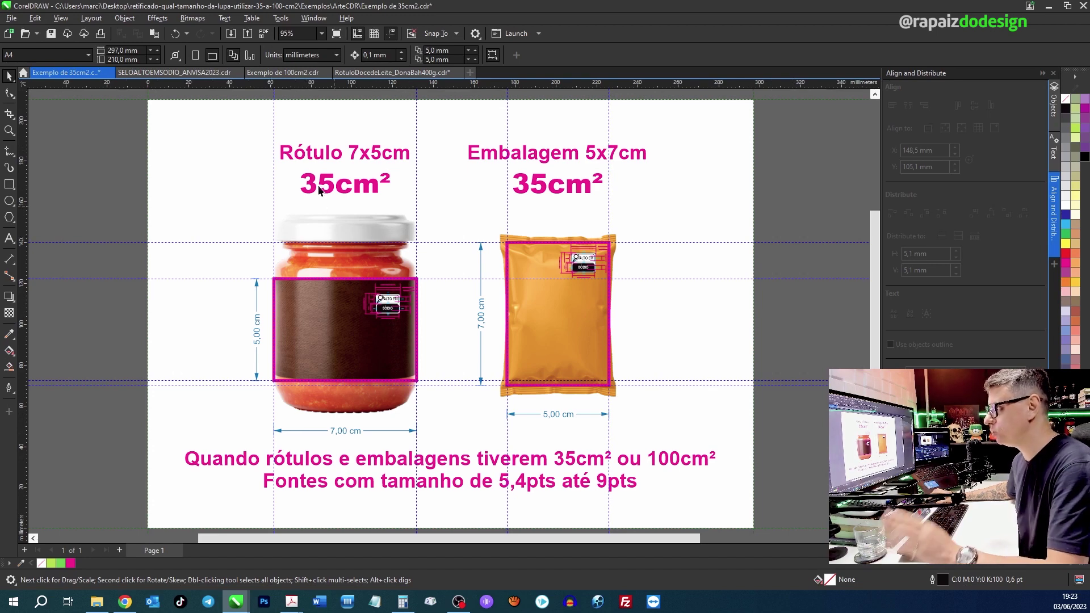
Check the 5,4 pt SÓDIO seal models in SELOALTOEMSODIO_ANVISA2023.cdr and return to Exemplo de 35cm2.cdr
click(195, 74)
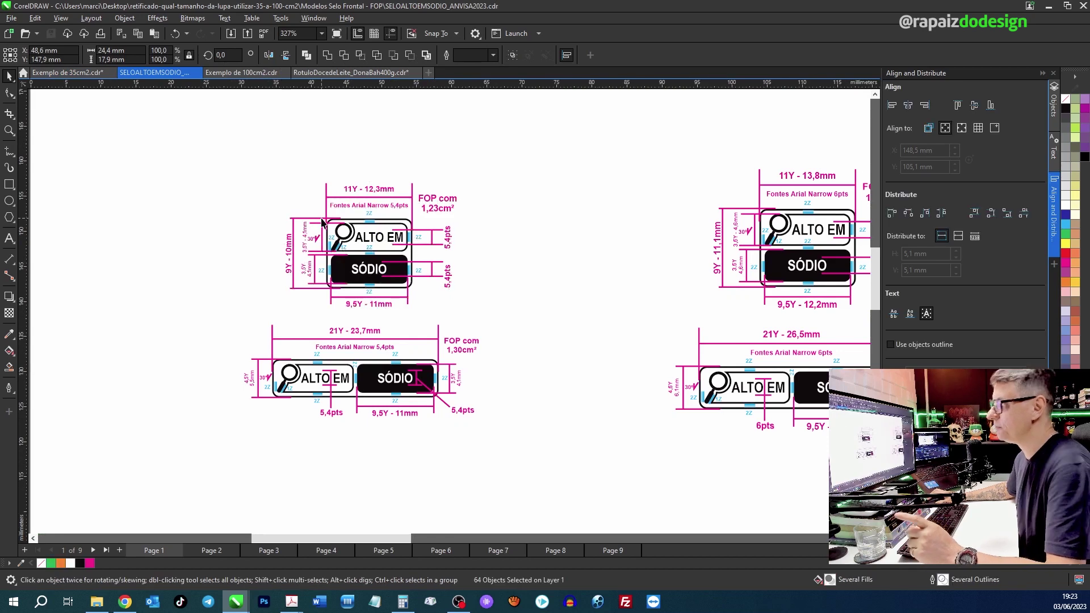
click(521, 226)
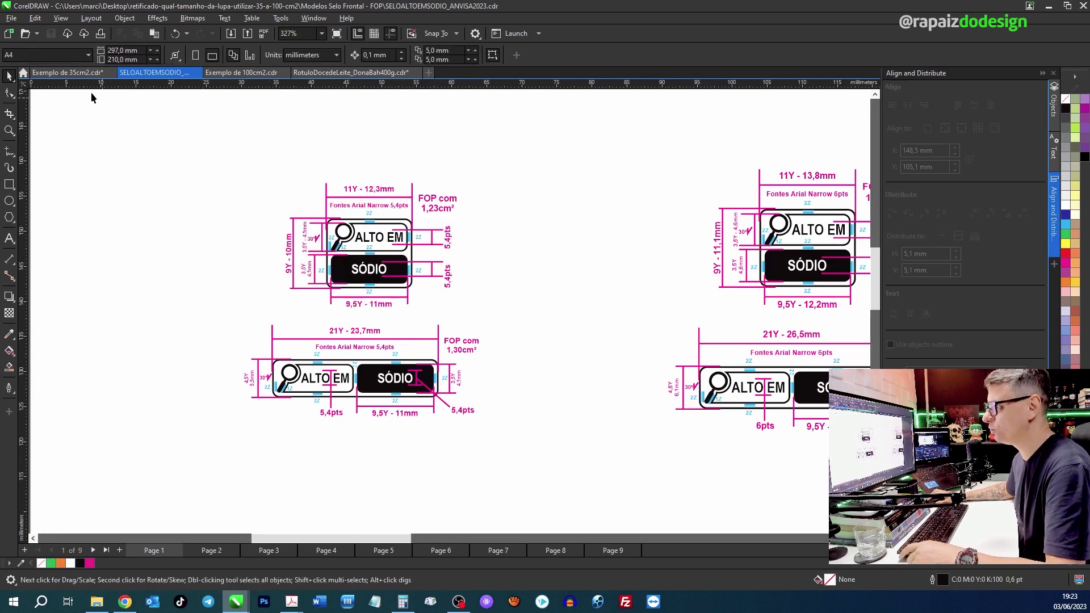
click(76, 73)
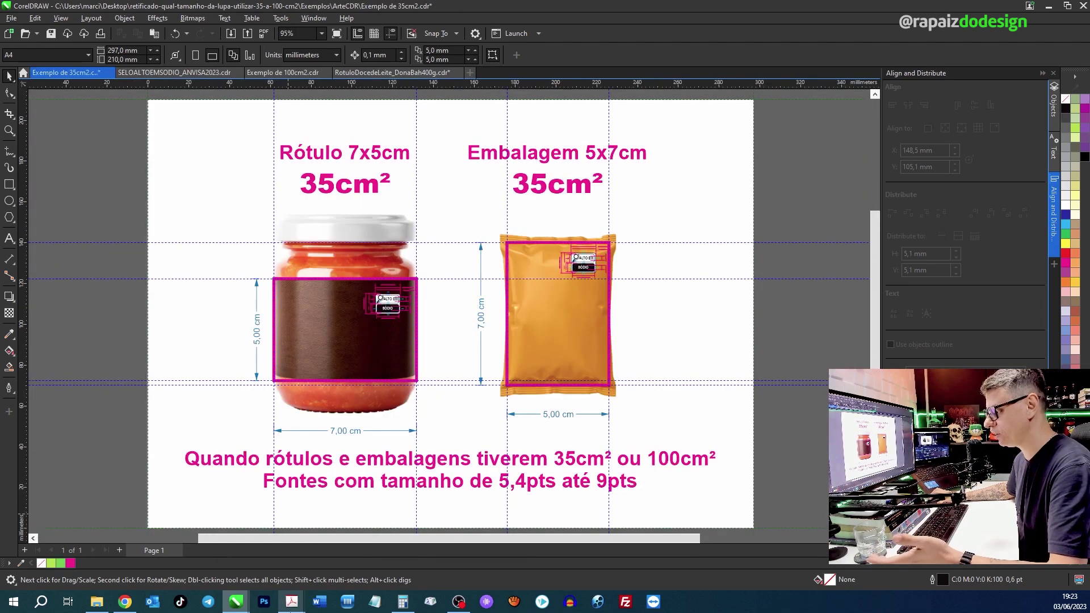
Review the occupation and font limit table in the nutritional labelling presentation PDF and return to the 35 cm² example in CorelDRAW
mouse_move(293, 608)
click(326, 563)
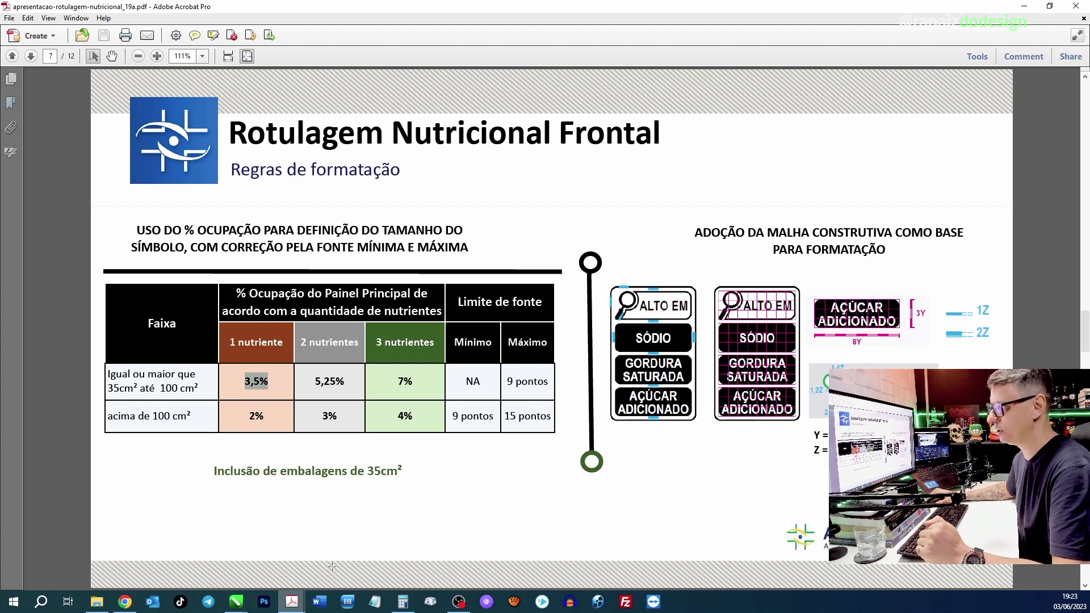
mouse_move(292, 602)
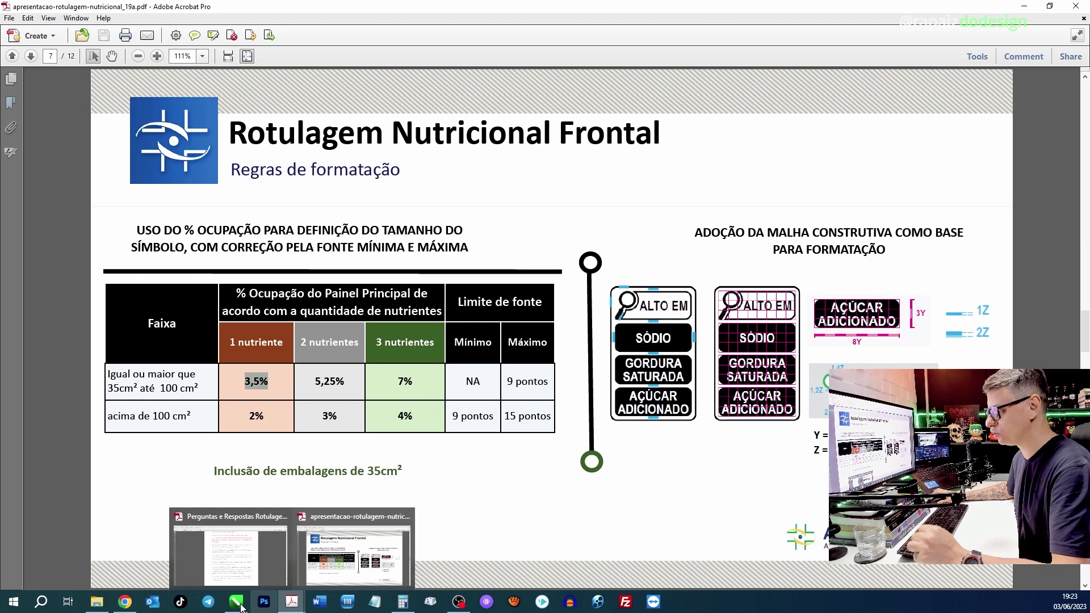
mouse_move(241, 606)
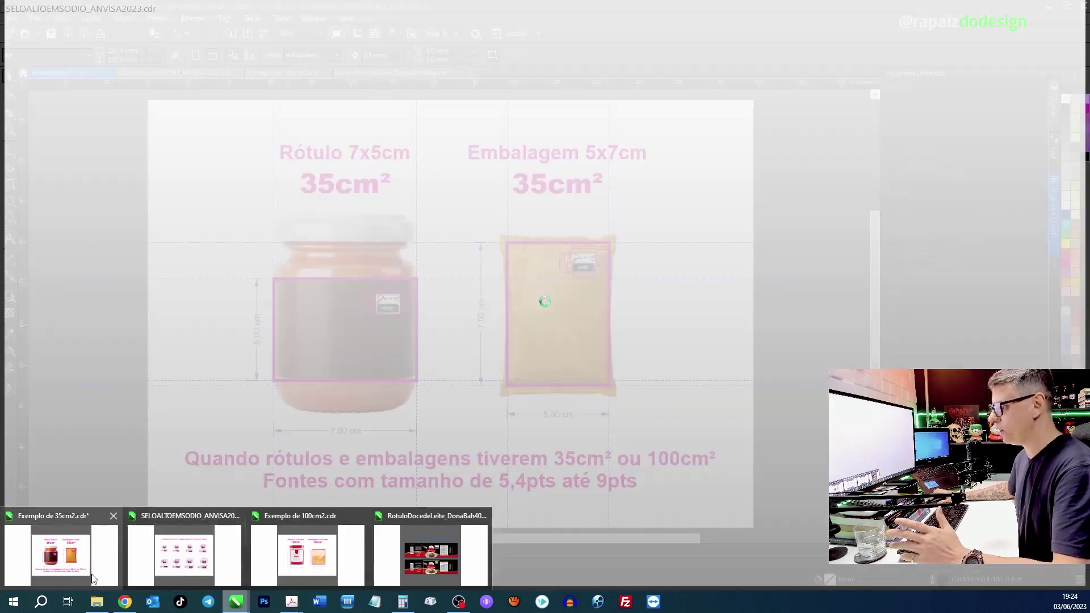
click(77, 571)
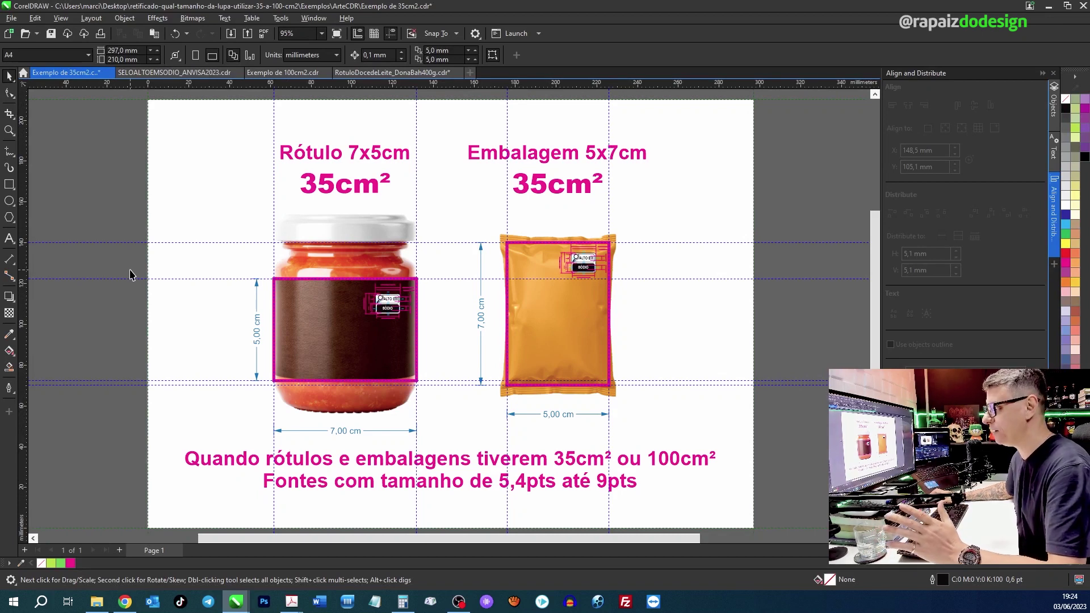
Switch to Exemplo de 100cm2.cdr and calculate the main panel area as 10,51 × 9,58 with the calculator
click(394, 72)
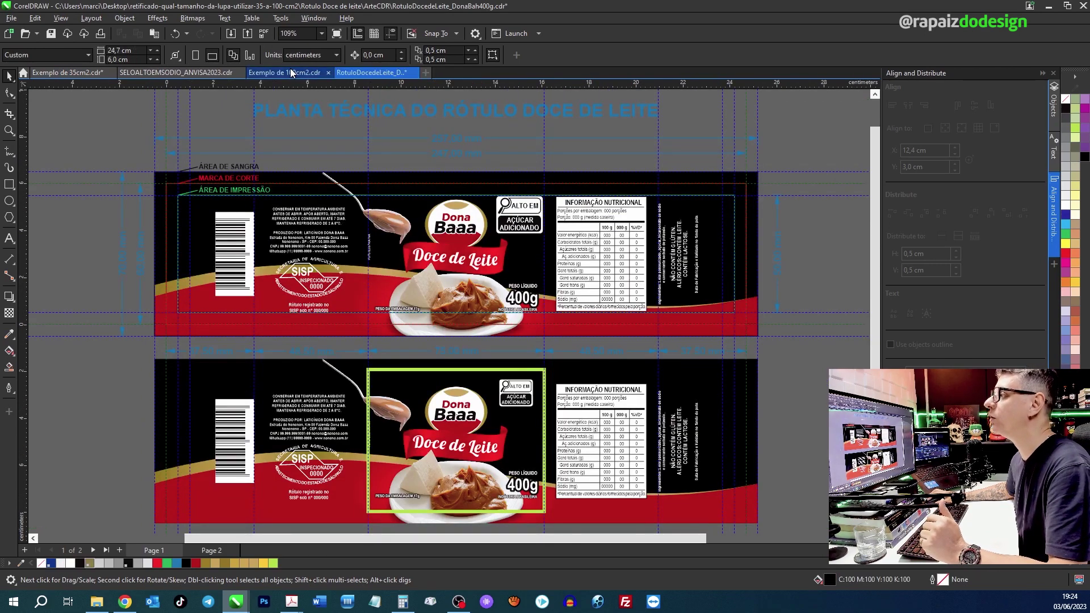
click(291, 72)
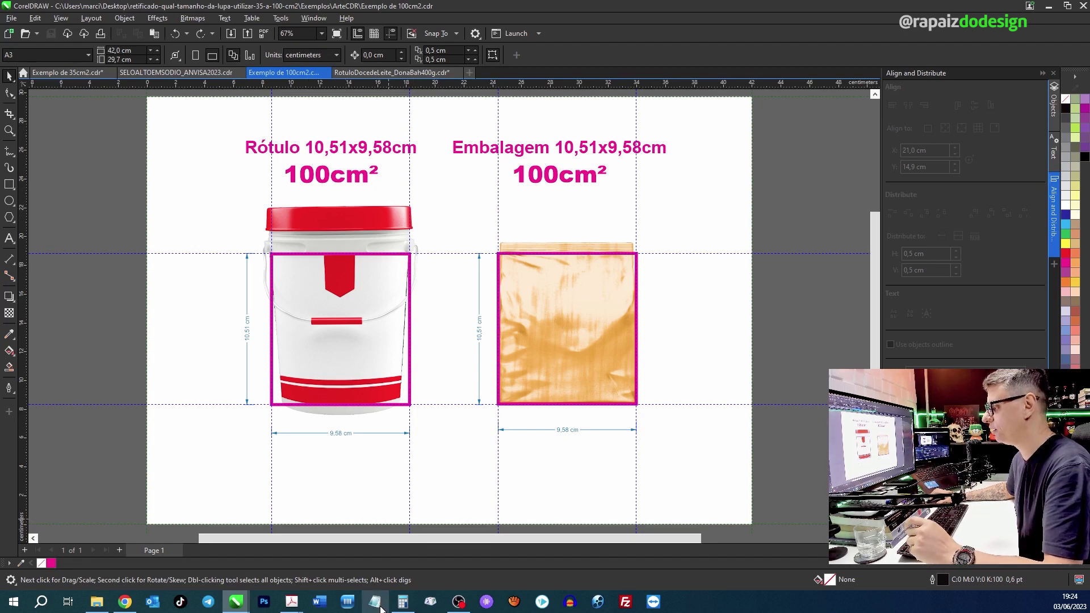
click(399, 607)
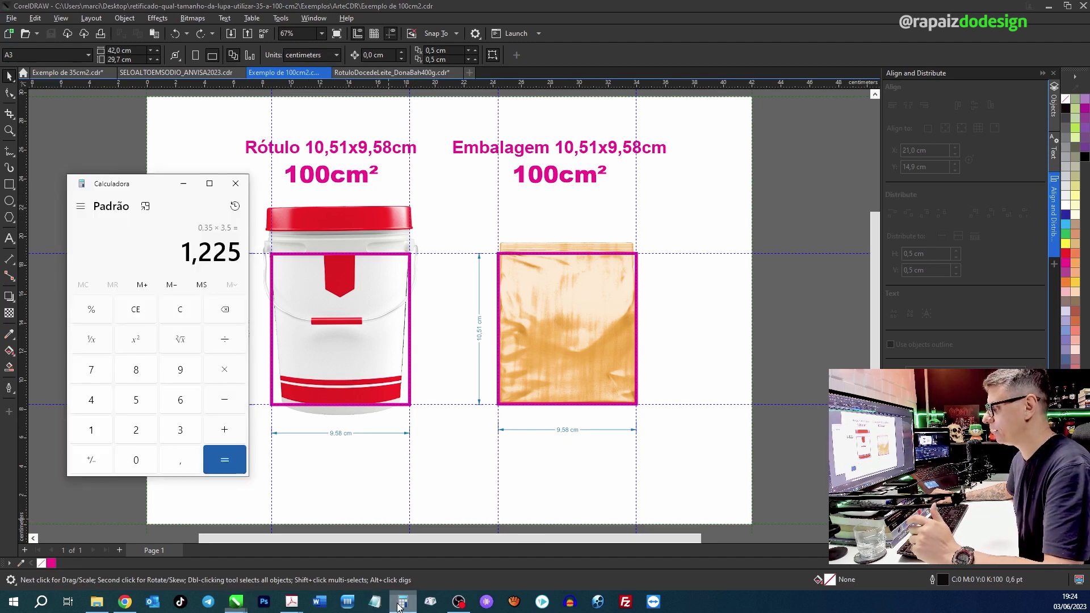
click(187, 316)
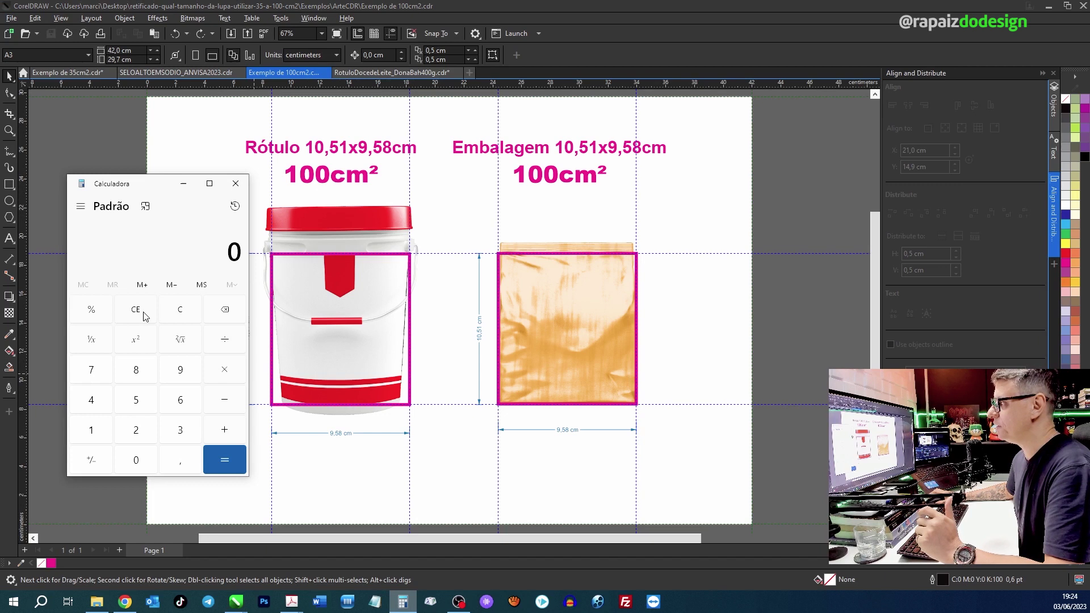
text(10,51)
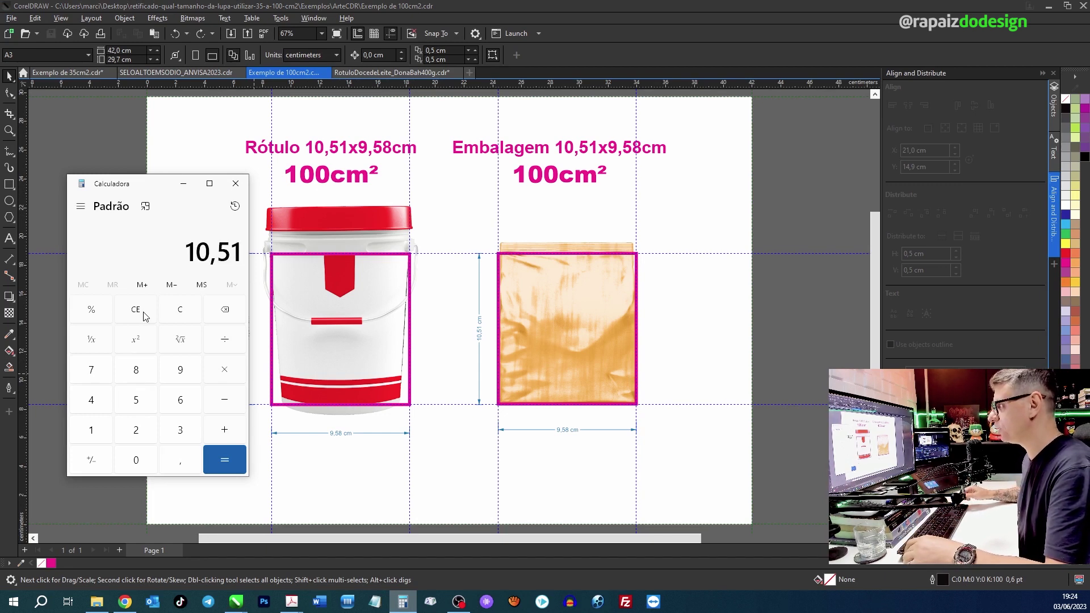
key(asterisk)
text(9,58)
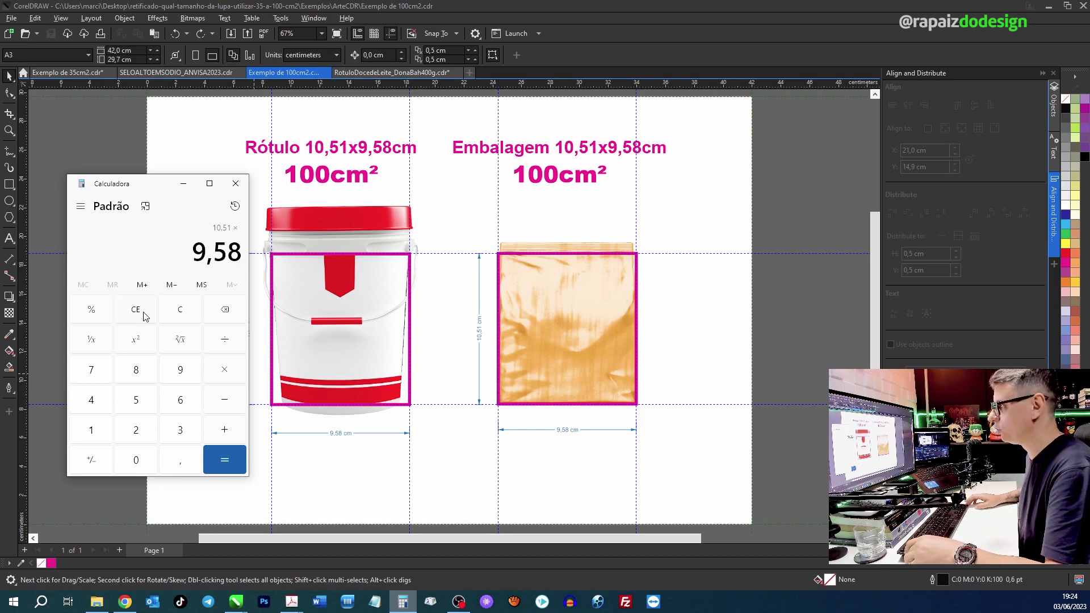
key(Return)
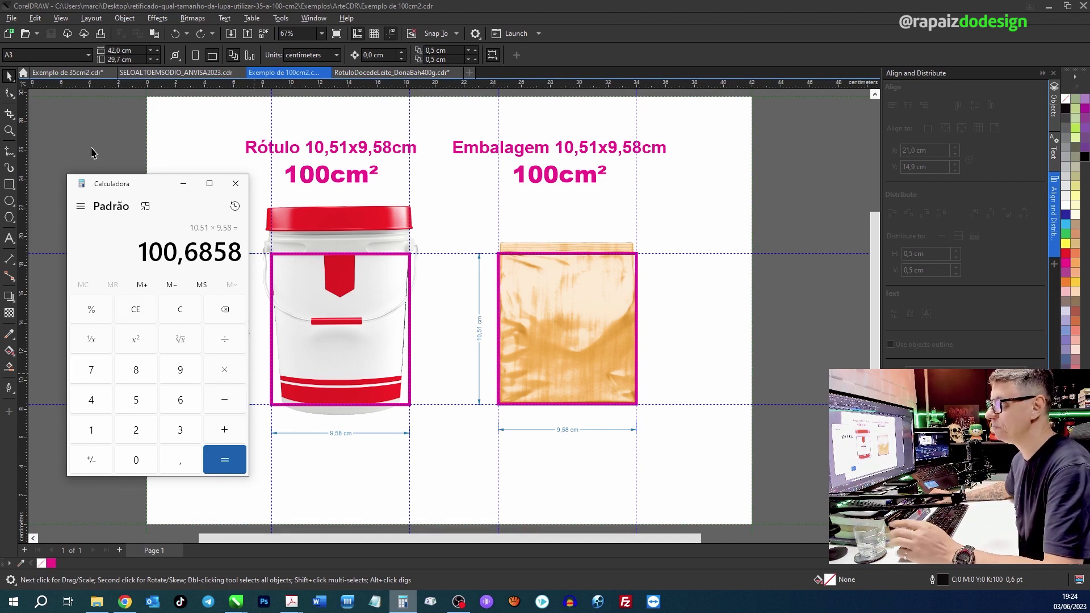
click(100, 119)
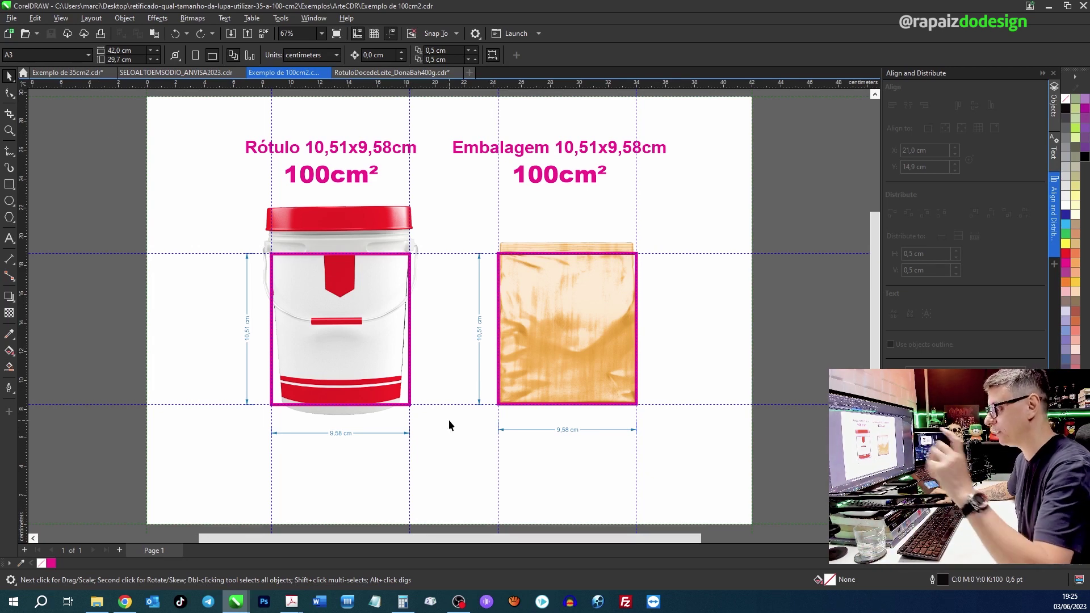
Calculate 1% of the 100 cm² main panel area as 100 × 1% with the calculator
click(404, 602)
click(180, 313)
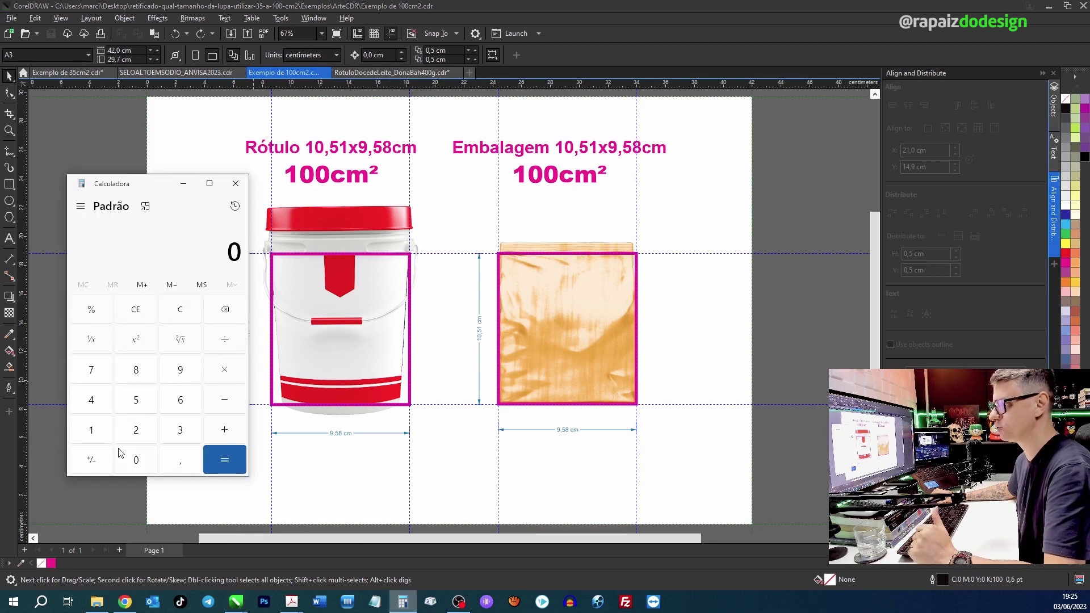
click(92, 434)
click(136, 461)
click(135, 461)
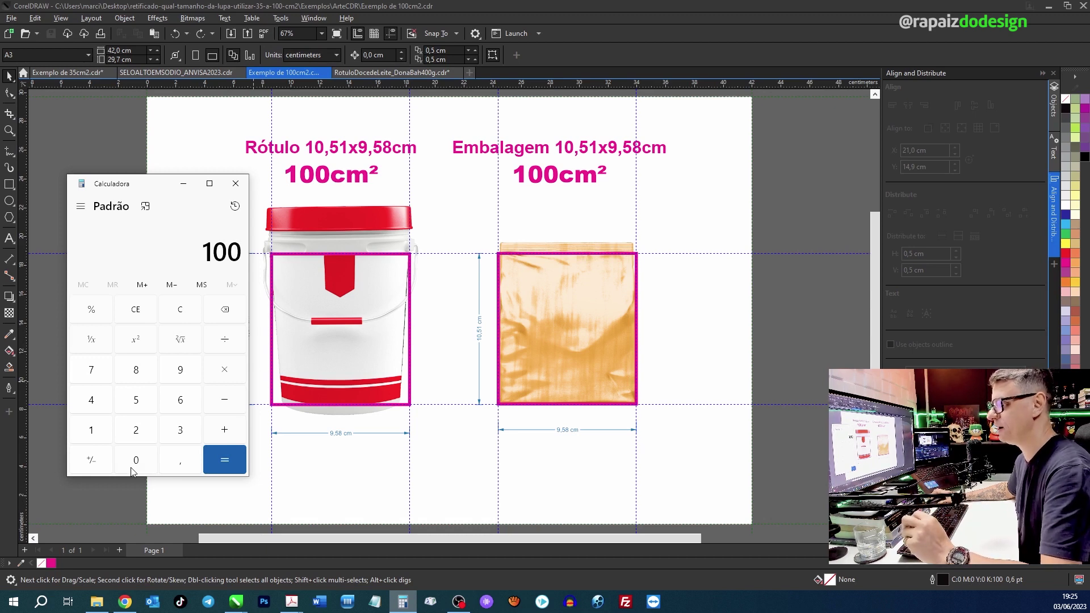
click(231, 373)
click(102, 435)
click(91, 310)
click(231, 461)
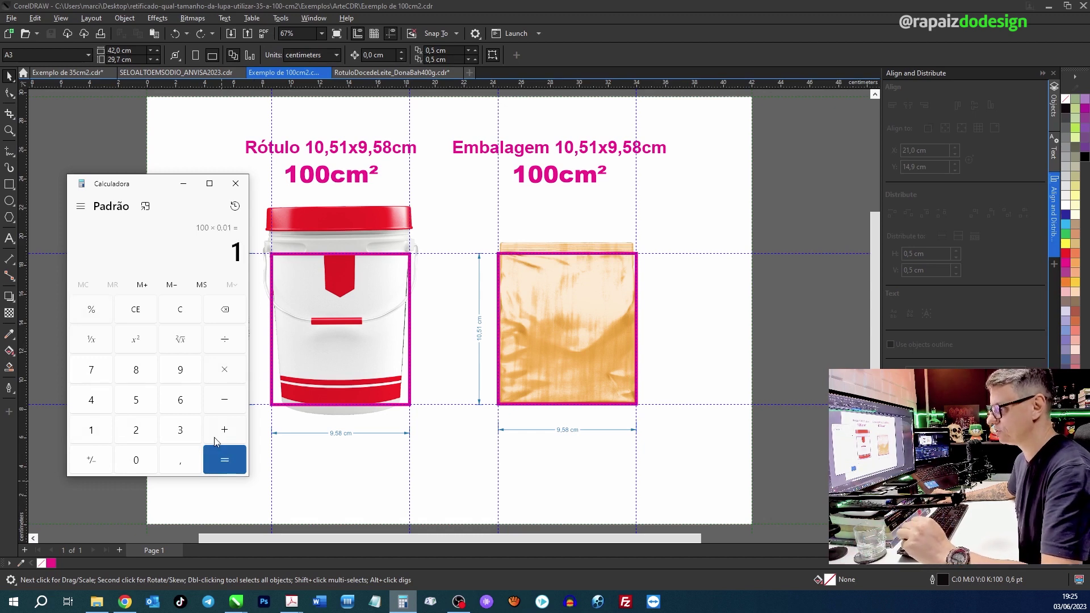
Multiply the calculated 1% value by 3,5 to get the seal's occupation area
click(226, 371)
click(173, 438)
click(180, 458)
click(137, 404)
click(222, 466)
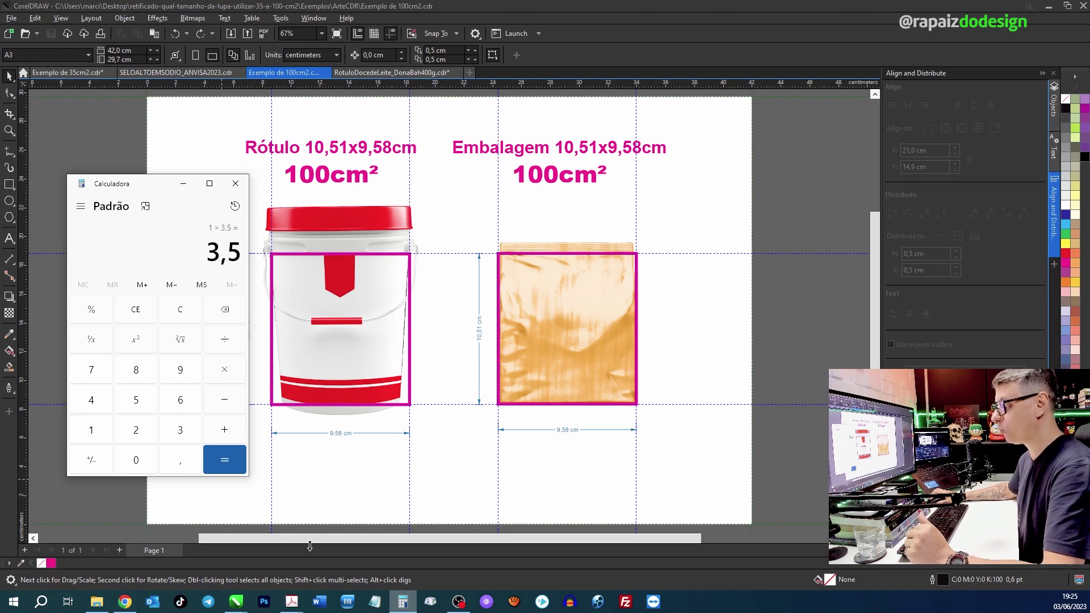
Switch to SELOALTOEMSODIO_ANVISA2023.cdr and examine the dimensions and areas of the 9pts SÓDIO seal models
click(176, 72)
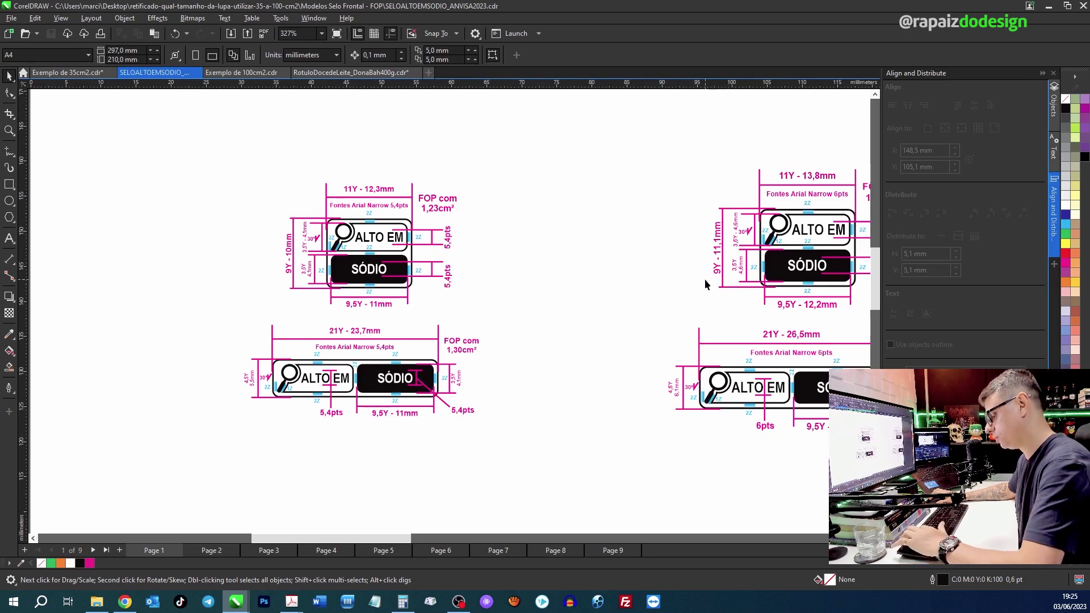
key(shift+F4)
key(z)
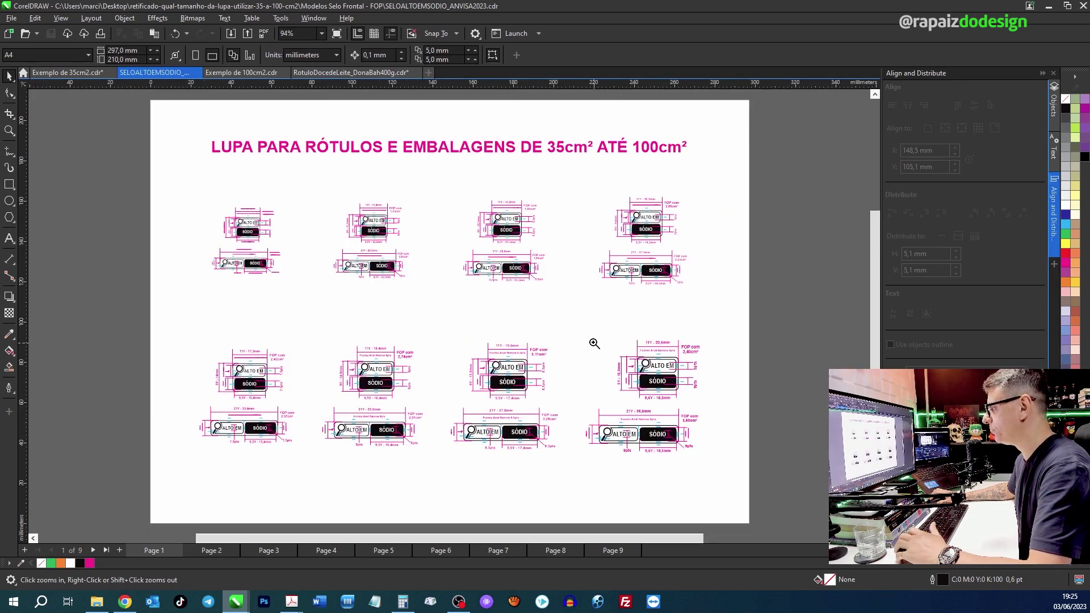
drag(570, 321, 718, 469)
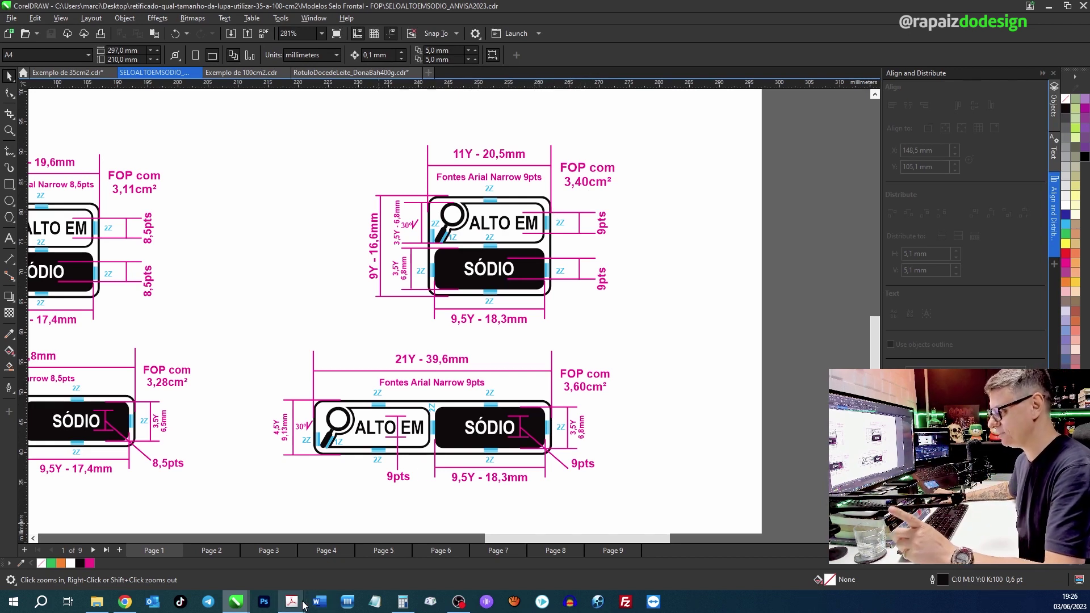
Consult question 173 on font size for 35 to 100 cm² panels in the Perguntas e Respostas Rotulagem Nutricional PDF in Adobe Acrobat Pro
mouse_move(296, 602)
click(252, 558)
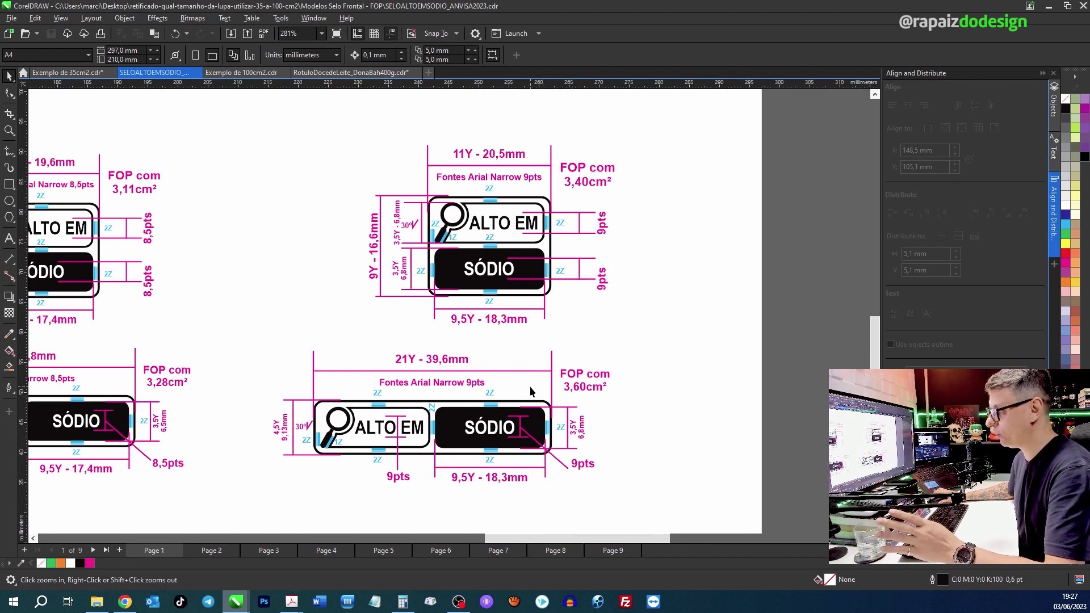
mouse_move(295, 603)
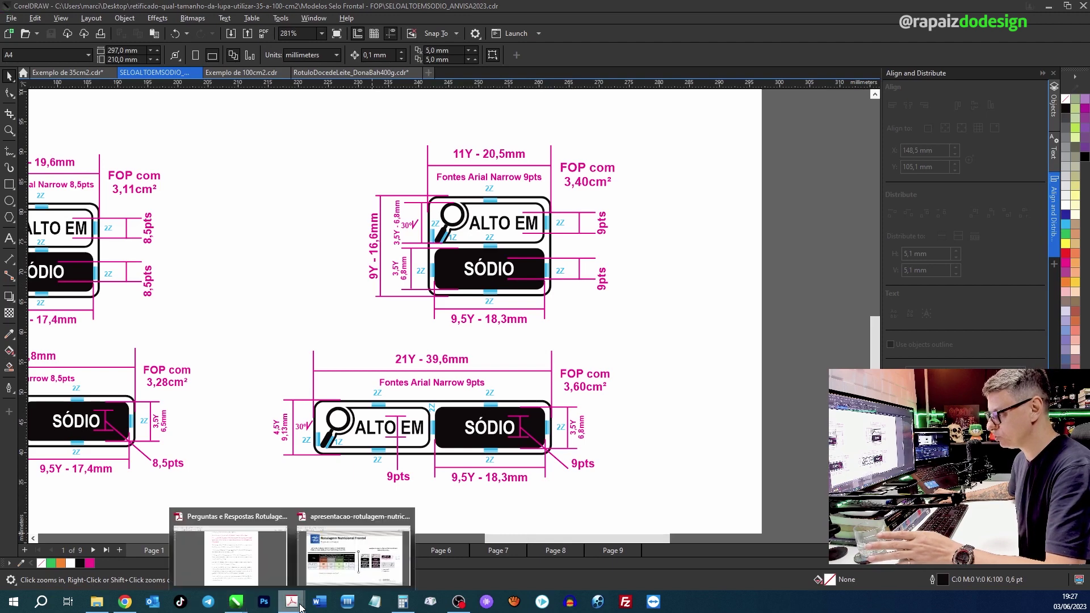
click(281, 564)
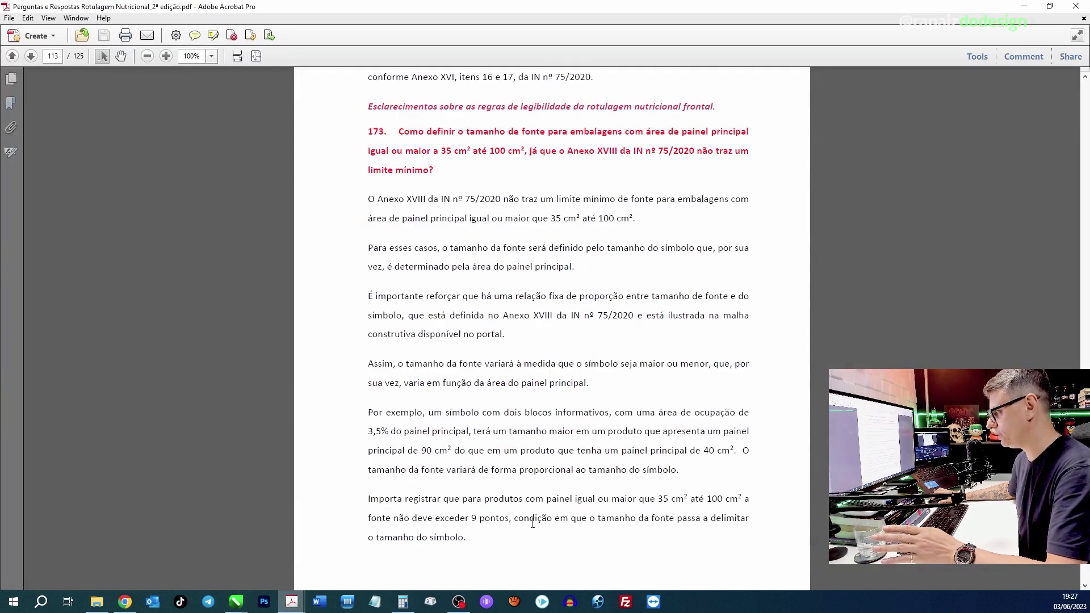